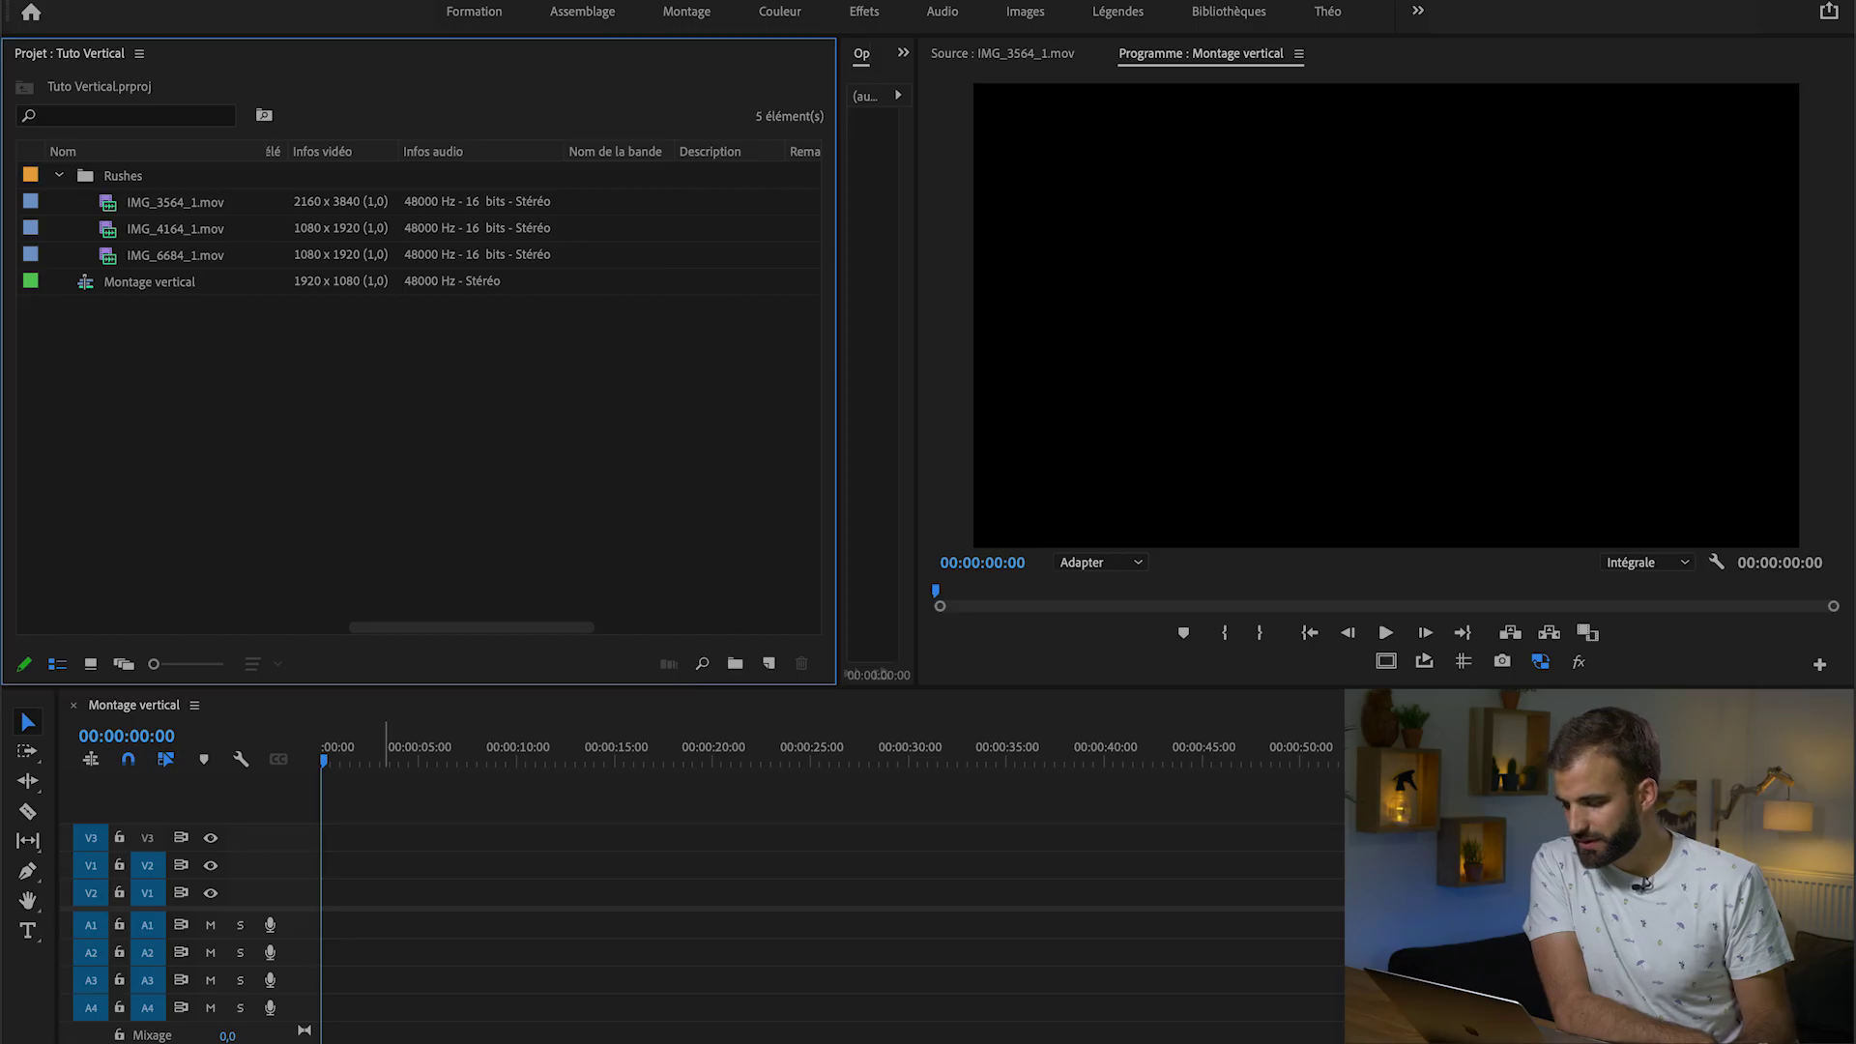
Preview IMG_3564_1.mov and place it at the start of V1 in the Montage vertical sequence.
{"action": "left_click", "coordinate": [328, 290]}
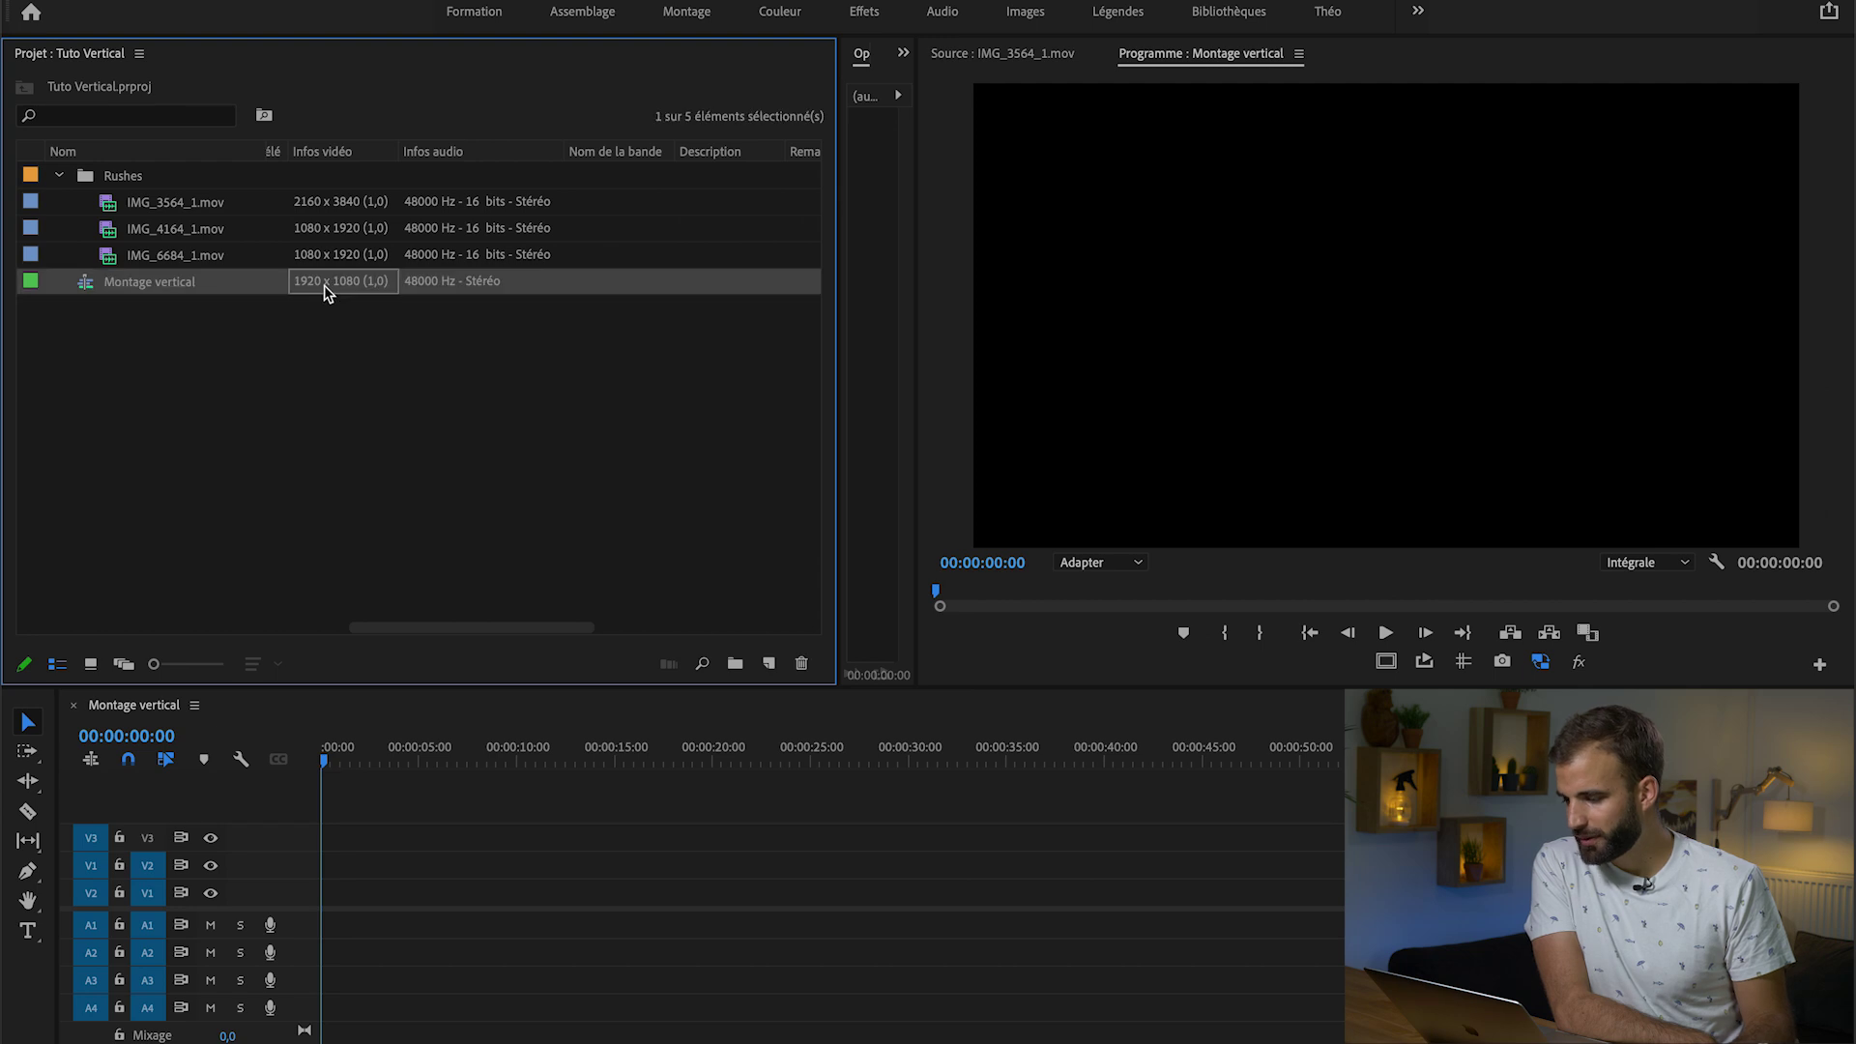
{"action": "left_click", "coordinate": [256, 207]}
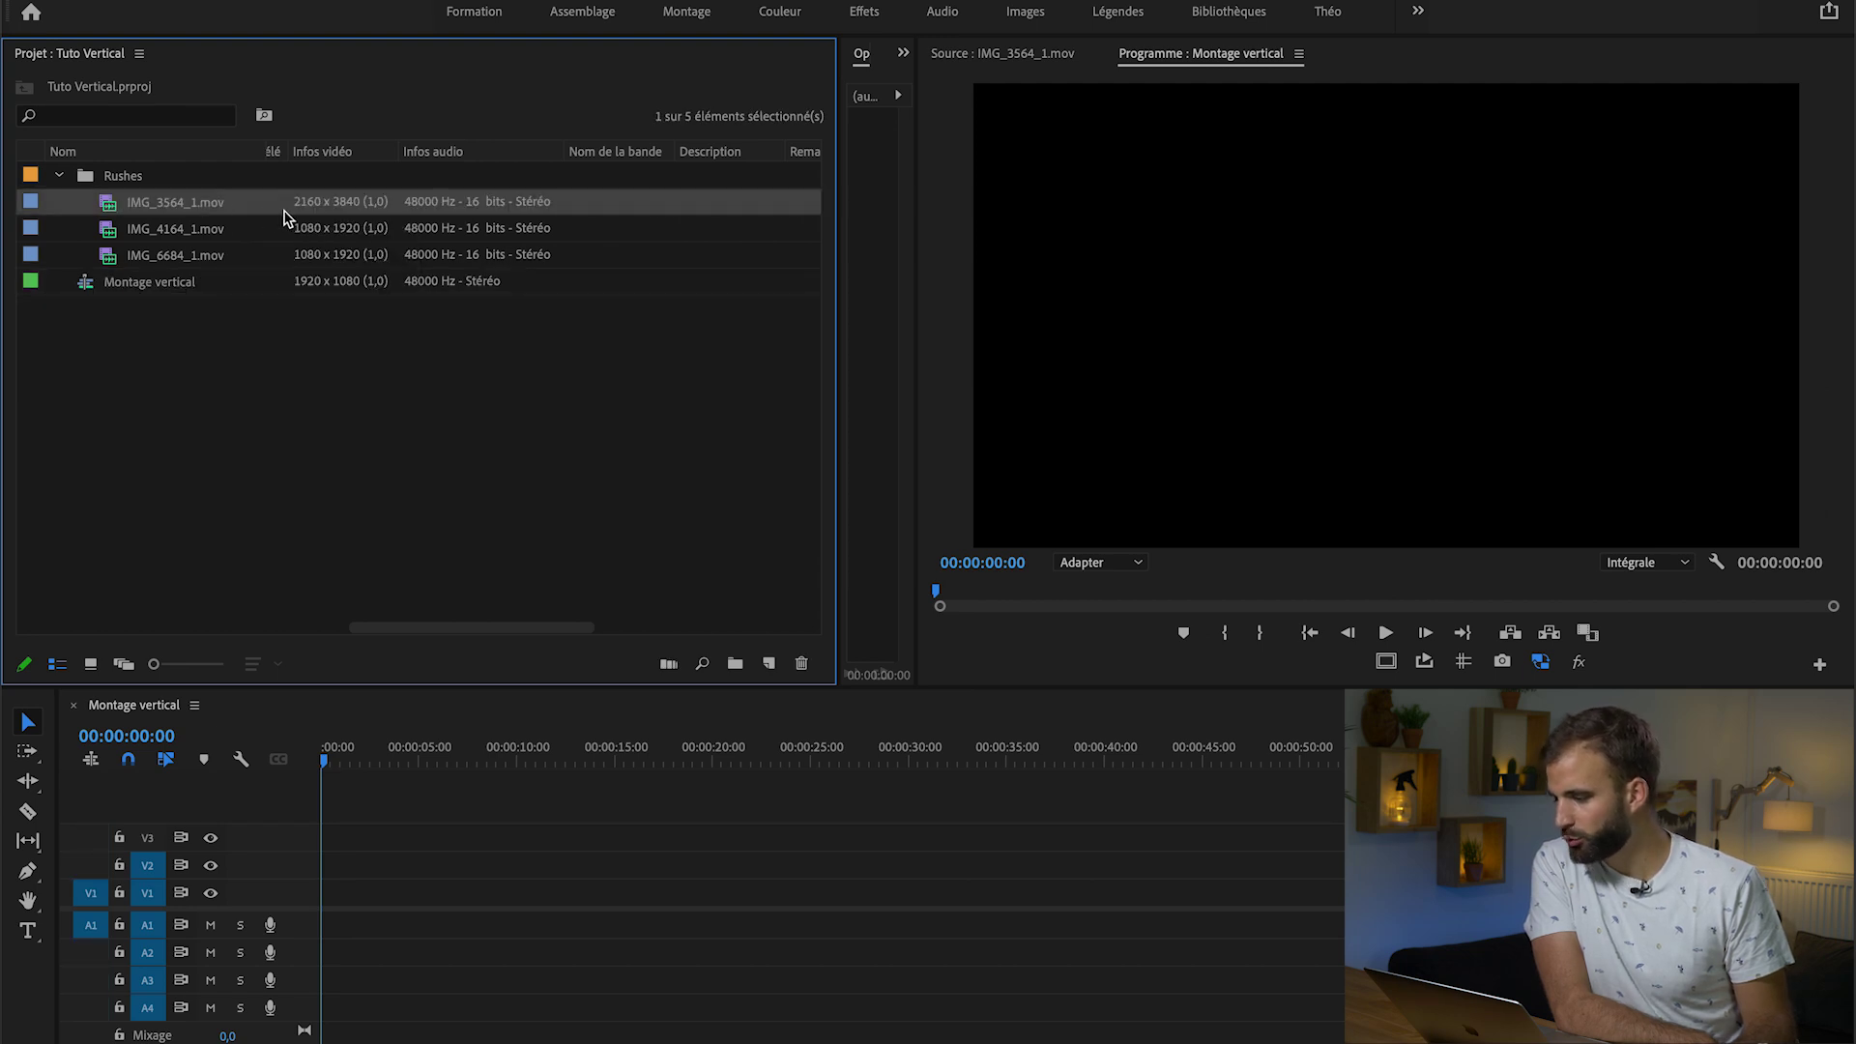
{"action": "double_click", "coordinate": [361, 215]}
{"action": "left_click_drag", "start_coordinate": [944, 628], "coordinate": [1776, 629]}
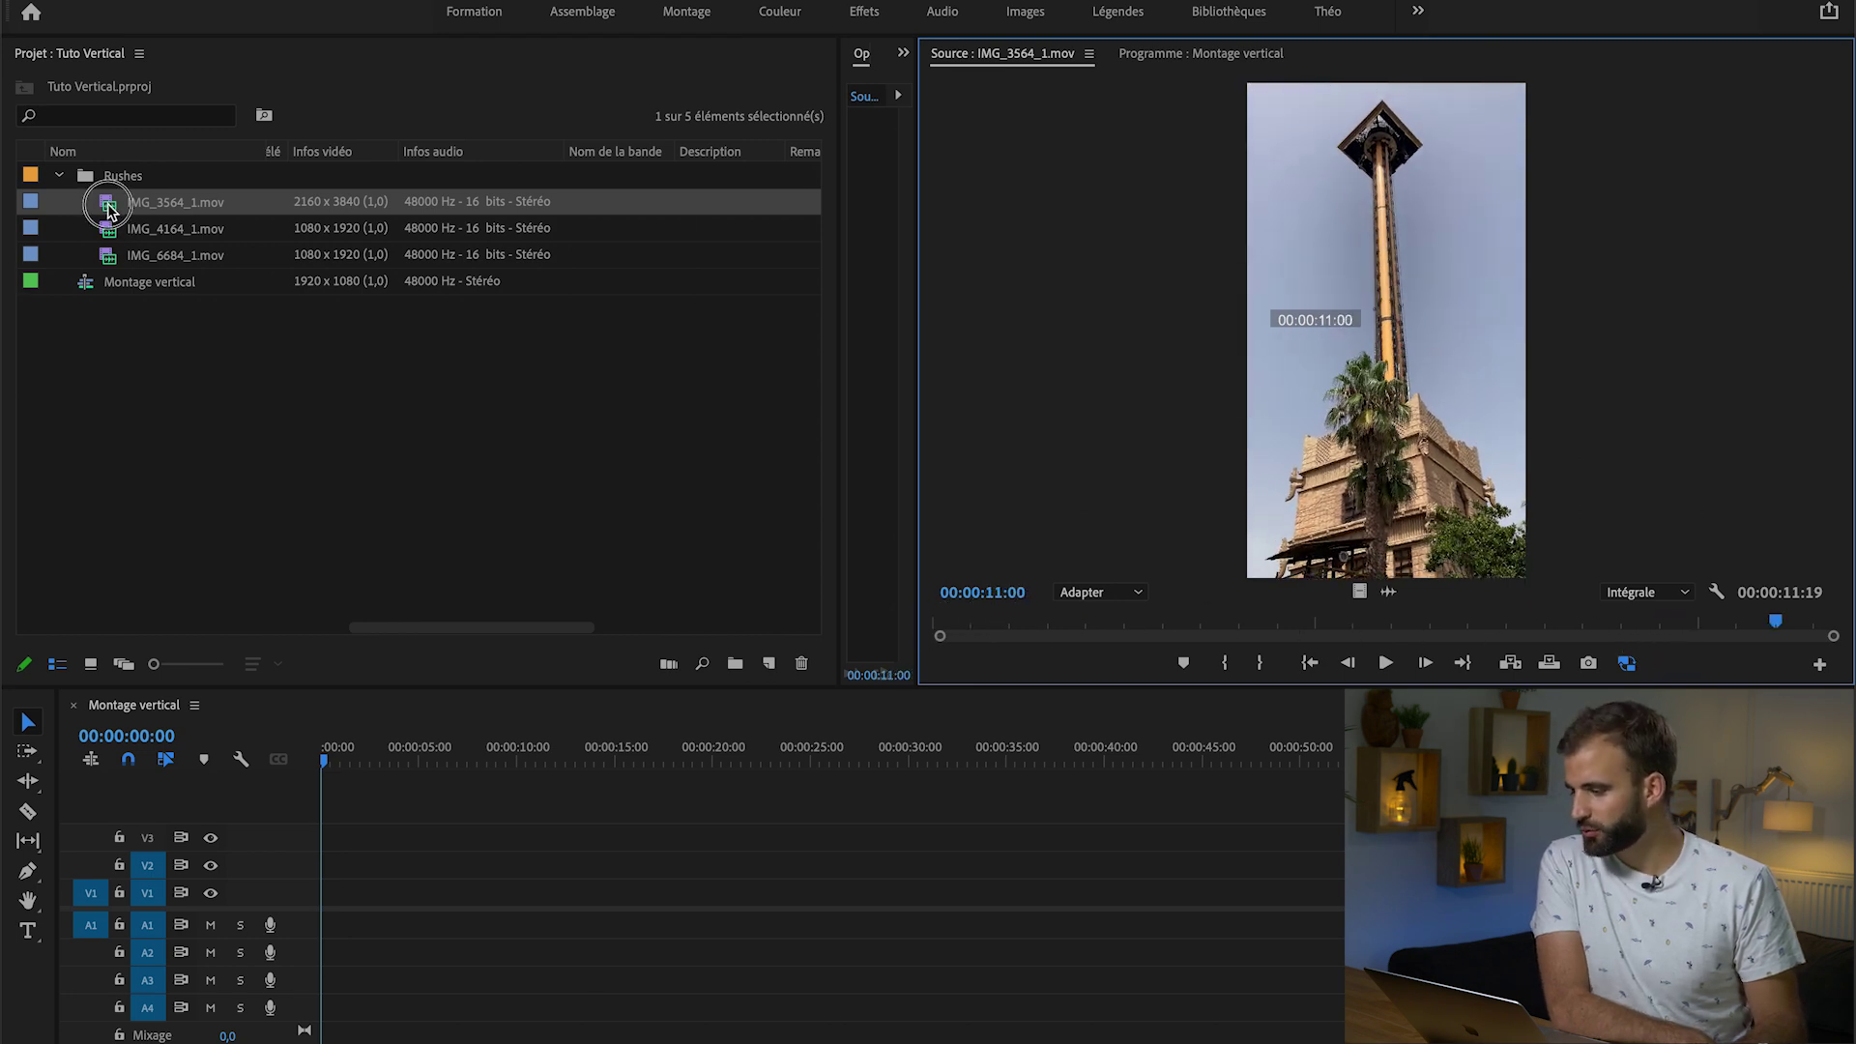
{"action": "left_click_drag", "start_coordinate": [108, 208], "coordinate": [334, 894]}
{"action": "mouse_move", "coordinate": [337, 764]}
{"action": "left_mouse_down"}
{"action": "mouse_move", "coordinate": [488, 797]}
{"action": "mouse_move", "coordinate": [377, 806]}
{"action": "left_mouse_up"}
Fit IMG_3564_1.mov to the 1920×1080 frame with 'Définir sur la taille de l'image' (scale 28.1).
{"action": "right_click", "coordinate": [406, 909]}
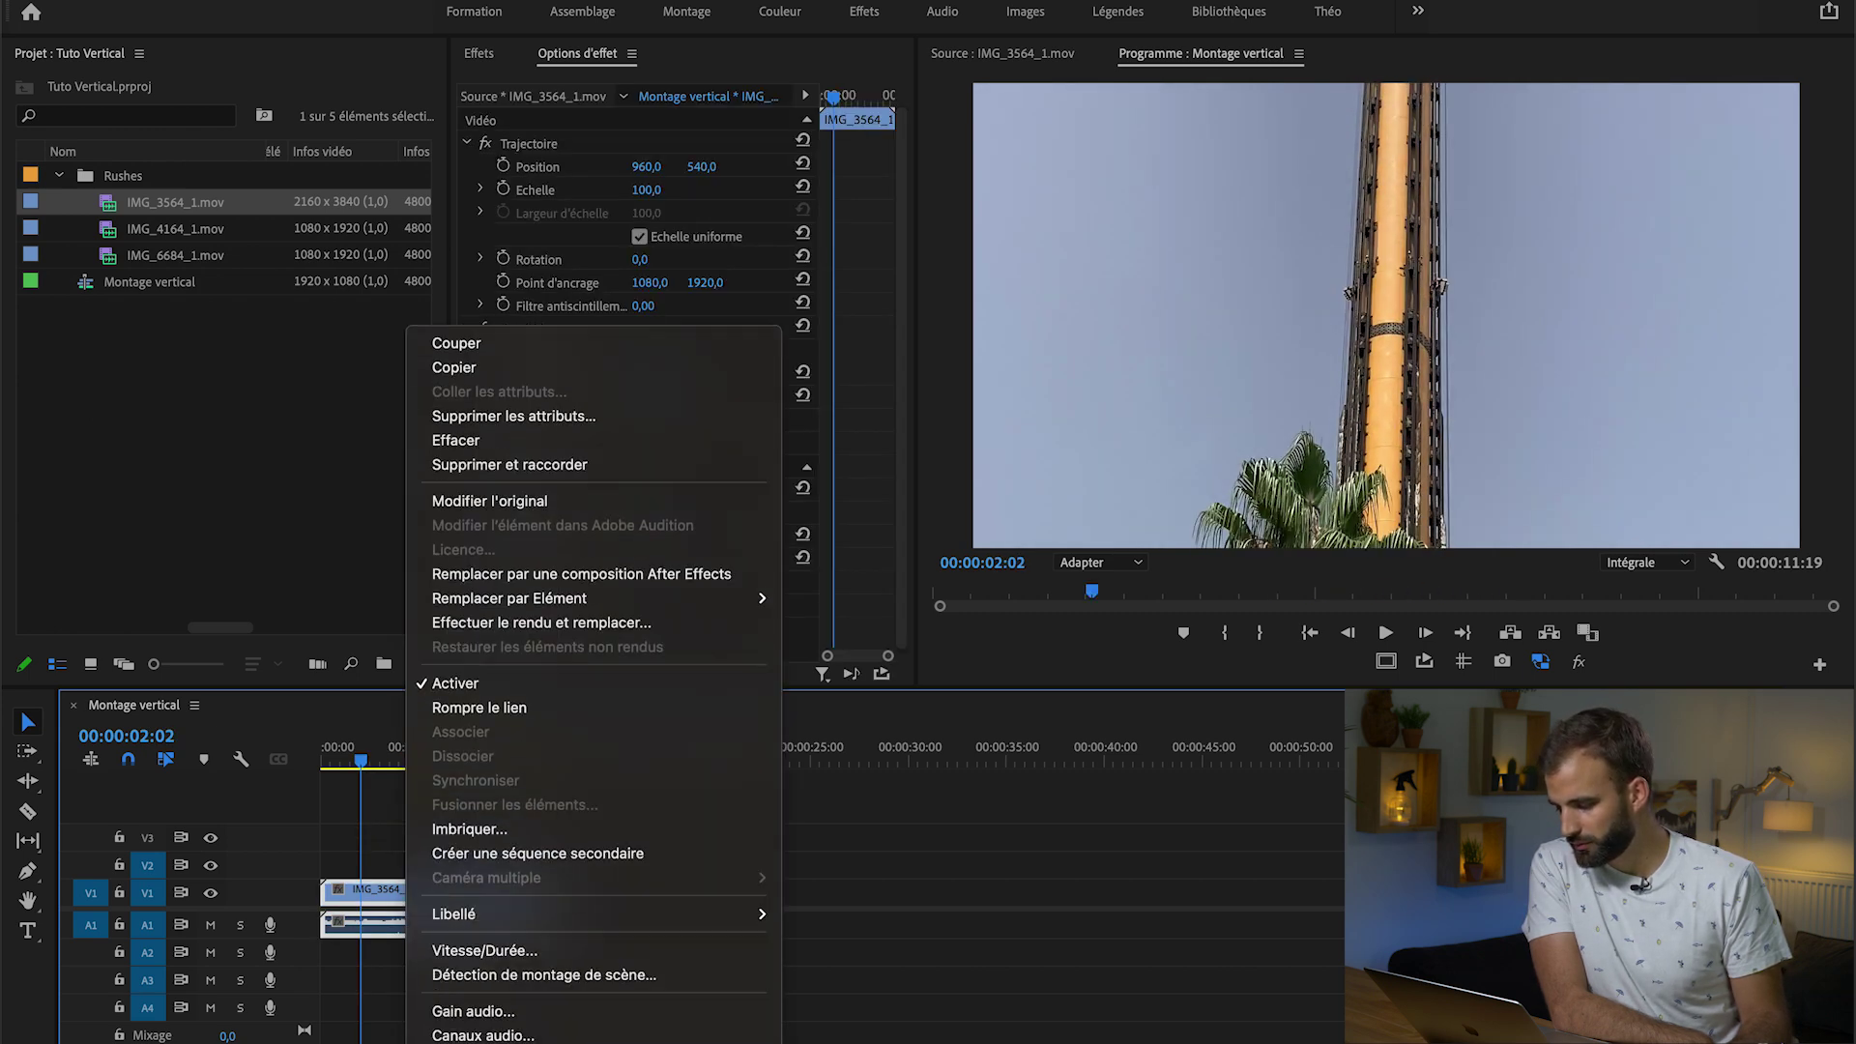
{"action": "left_click", "coordinate": [527, 805]}
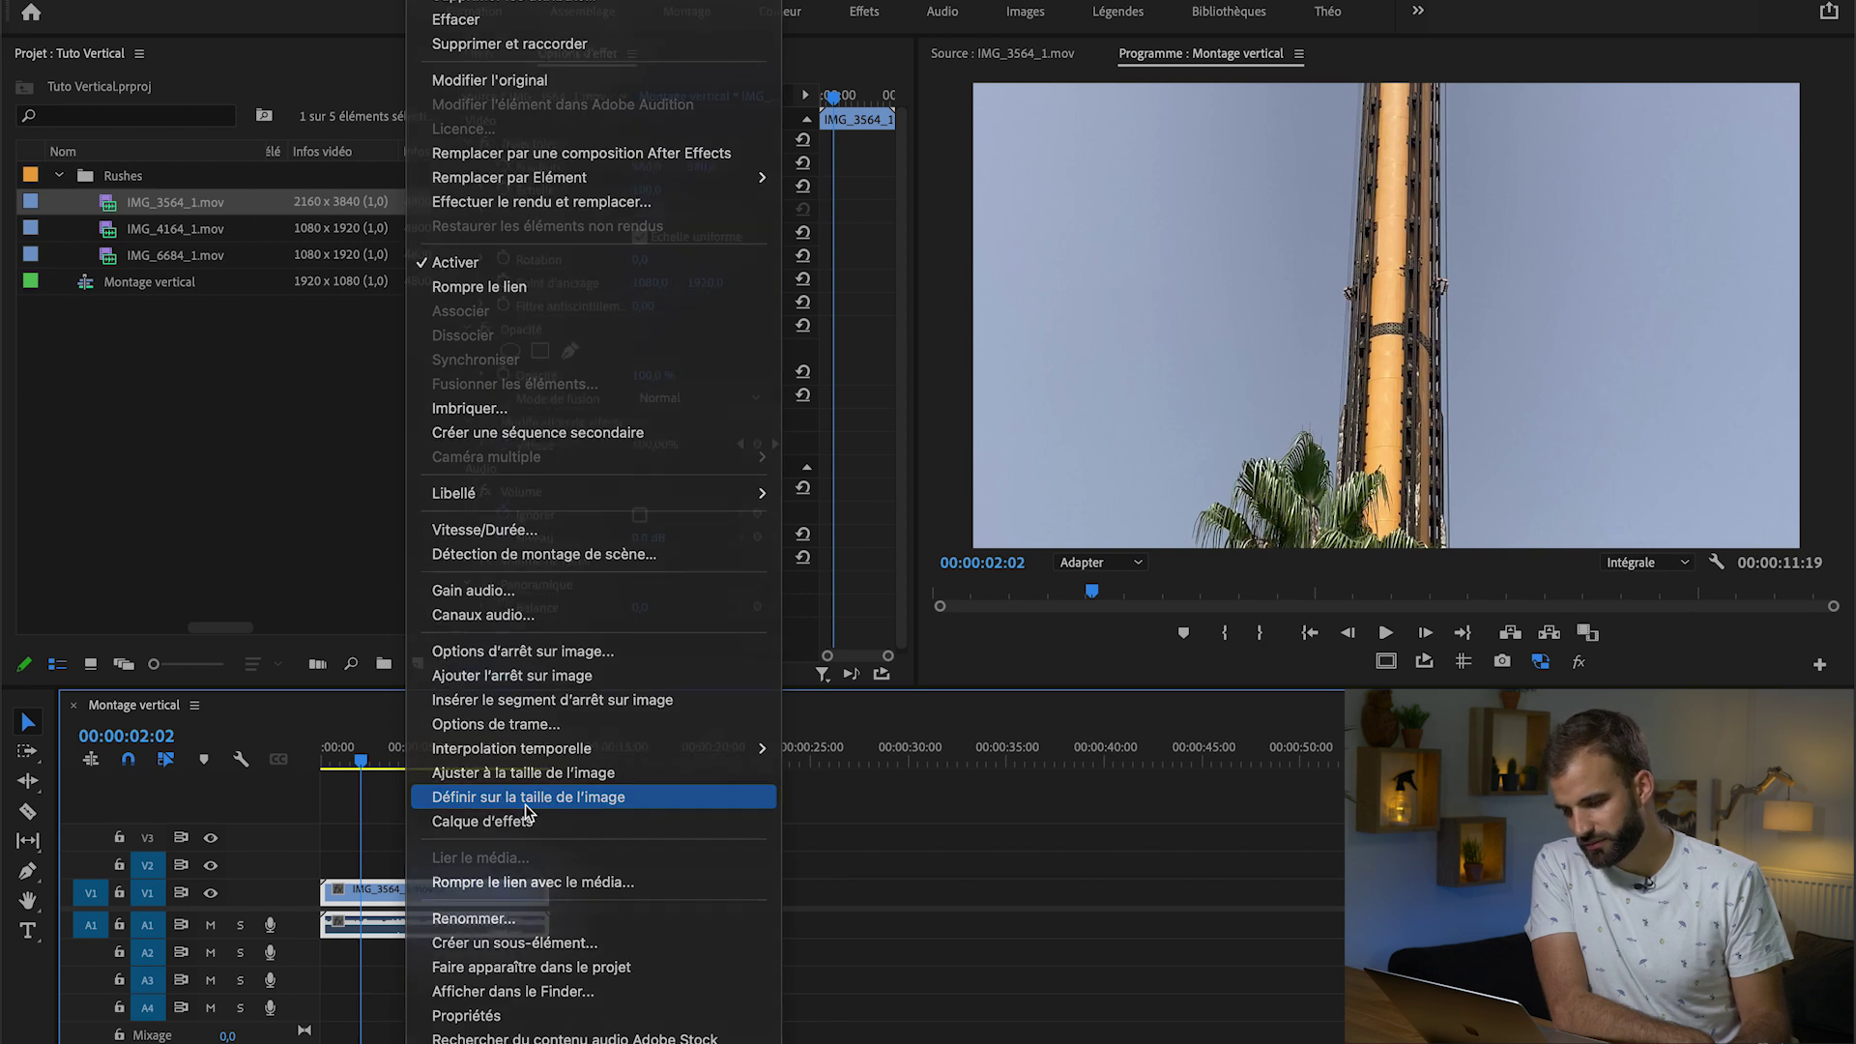
{"action": "left_click_drag", "start_coordinate": [363, 762], "coordinate": [476, 841]}
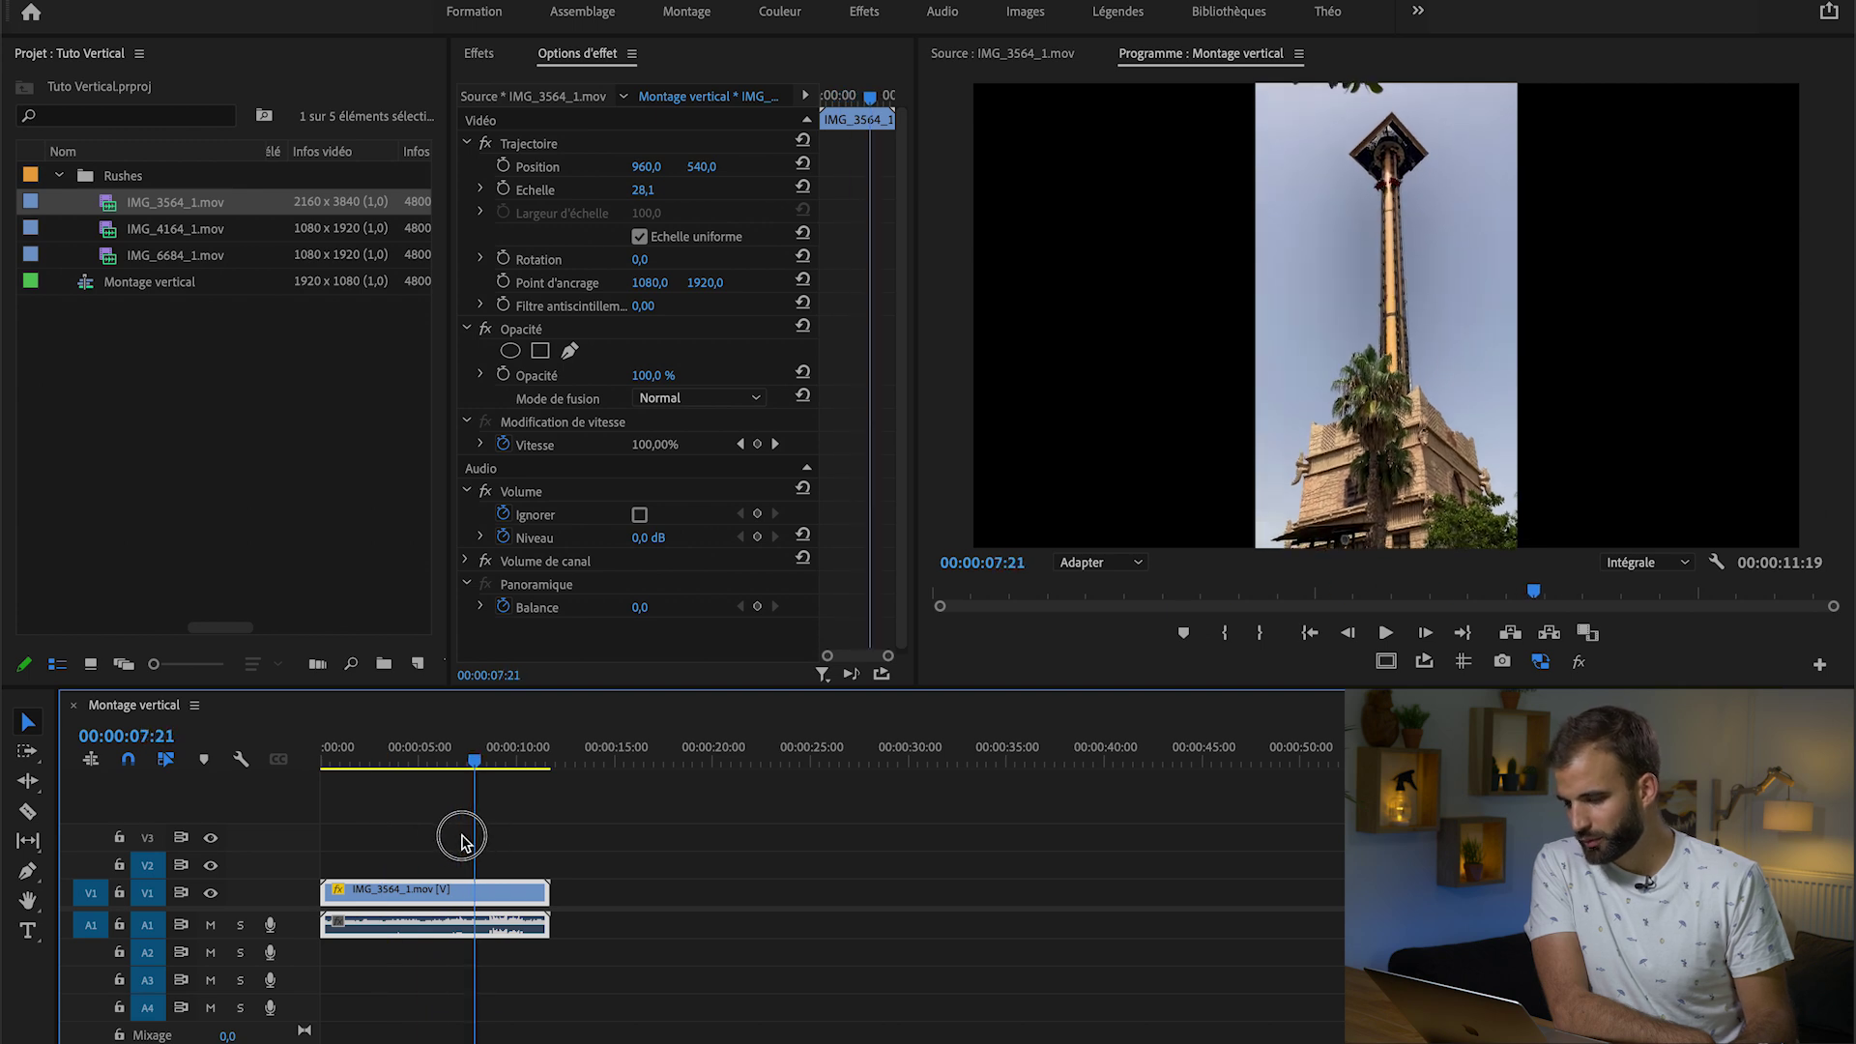
{"action": "left_click_drag", "start_coordinate": [476, 841], "coordinate": [361, 840]}
{"action": "left_click", "coordinate": [462, 963]}
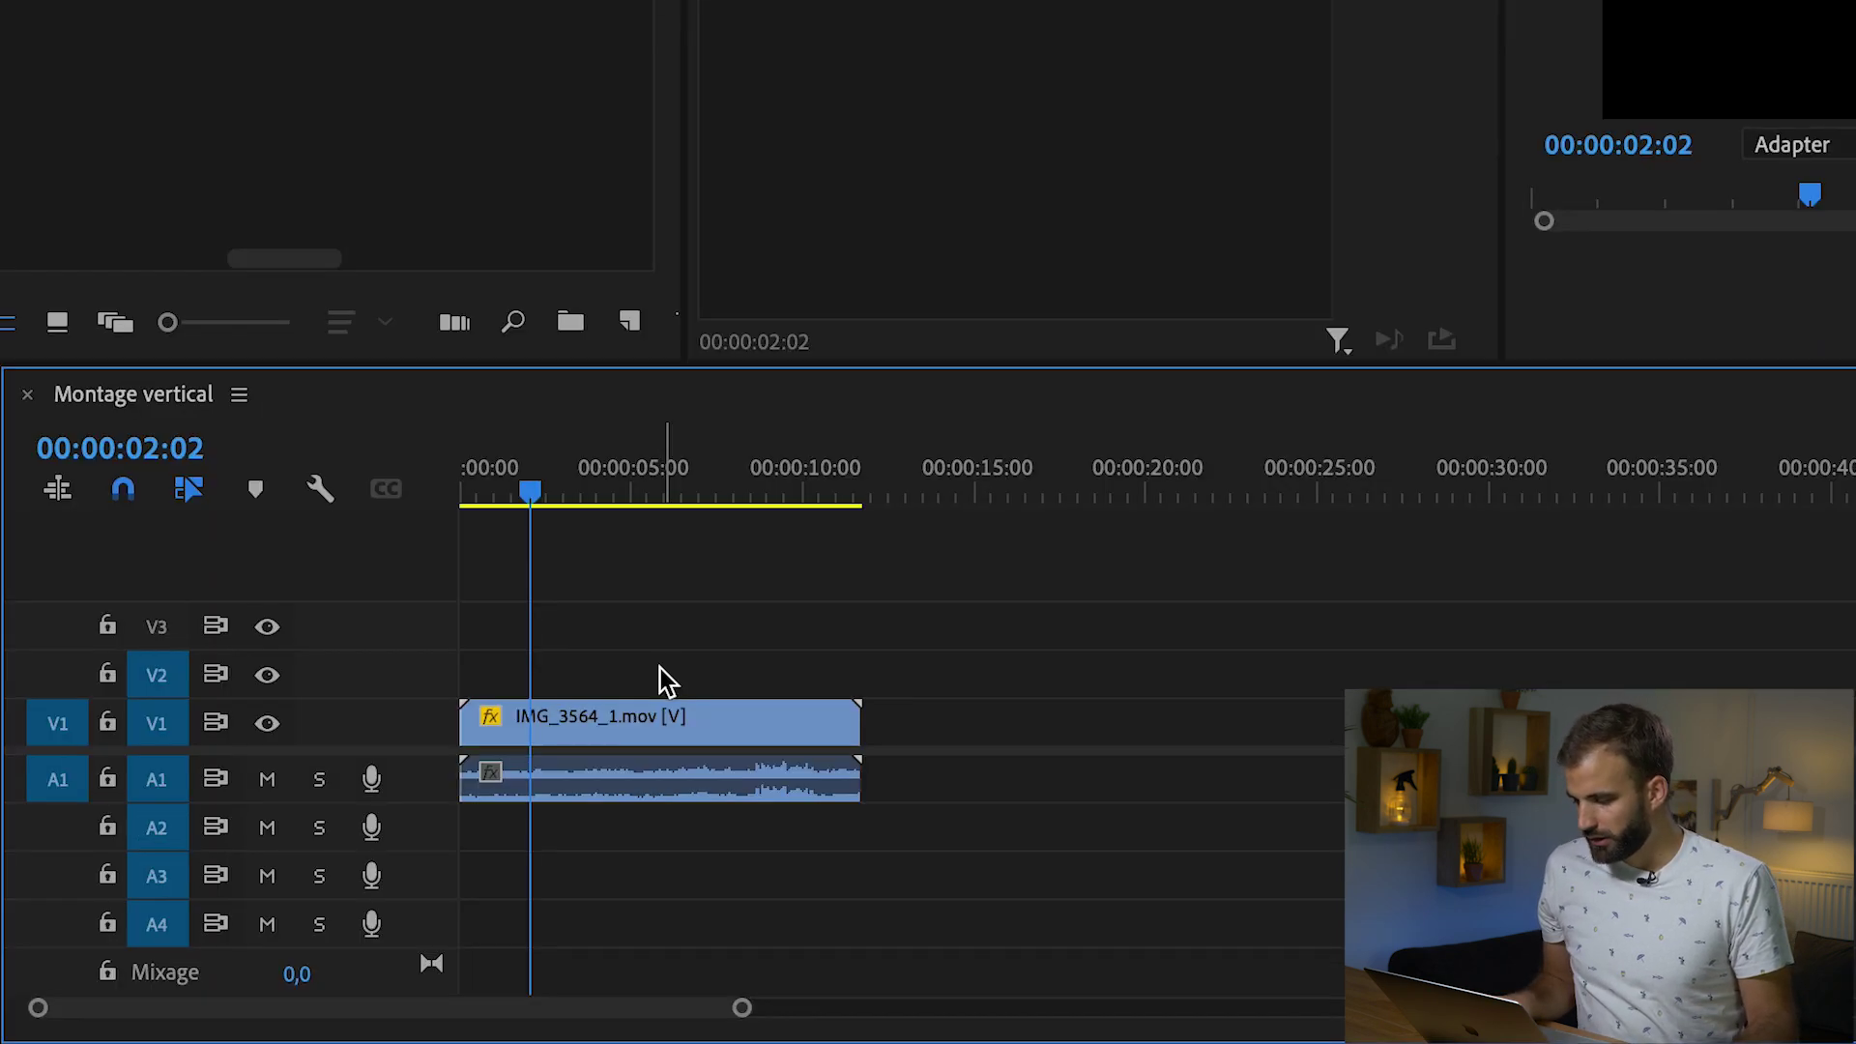
Duplicate the IMG_3564_1.mov clip from V1 onto V2 so two copies are stacked.
{"action": "left_click", "coordinate": [604, 741]}
{"action": "left_click_drag", "start_coordinate": [600, 741], "coordinate": [596, 685]}
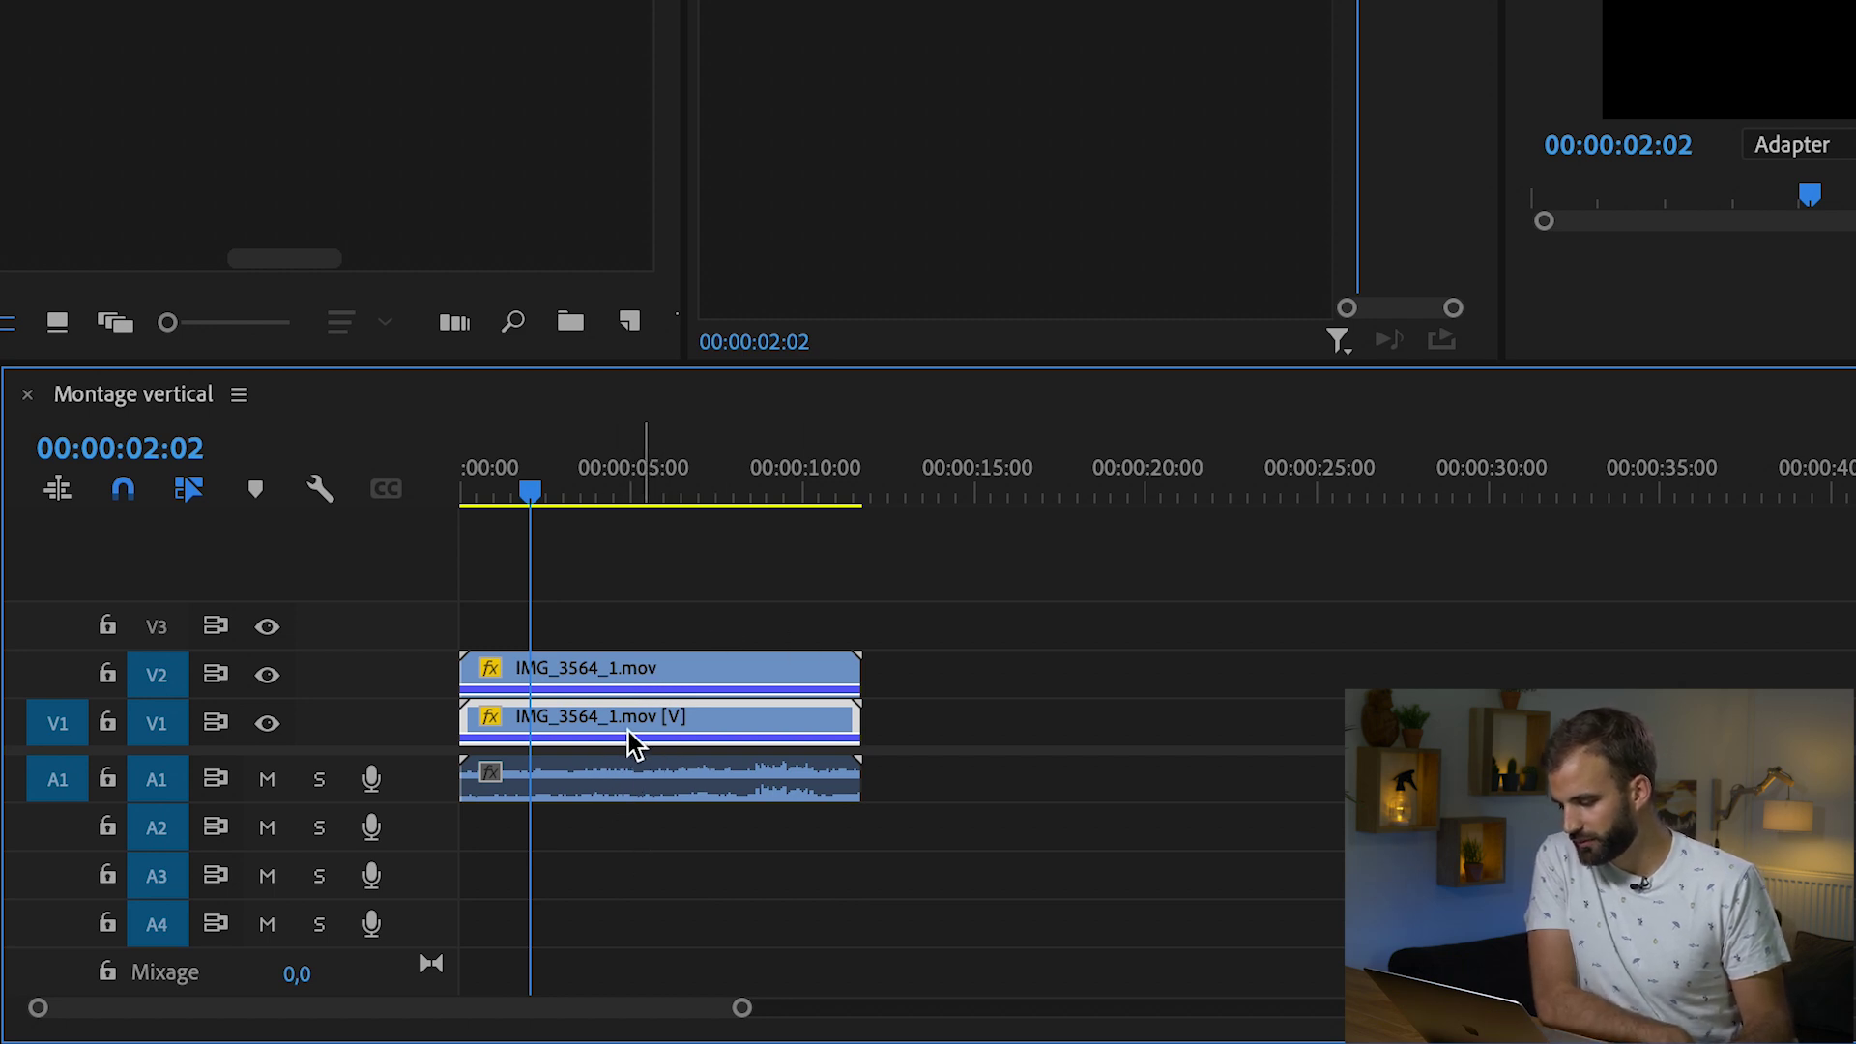
{"action": "left_click", "coordinate": [995, 679]}
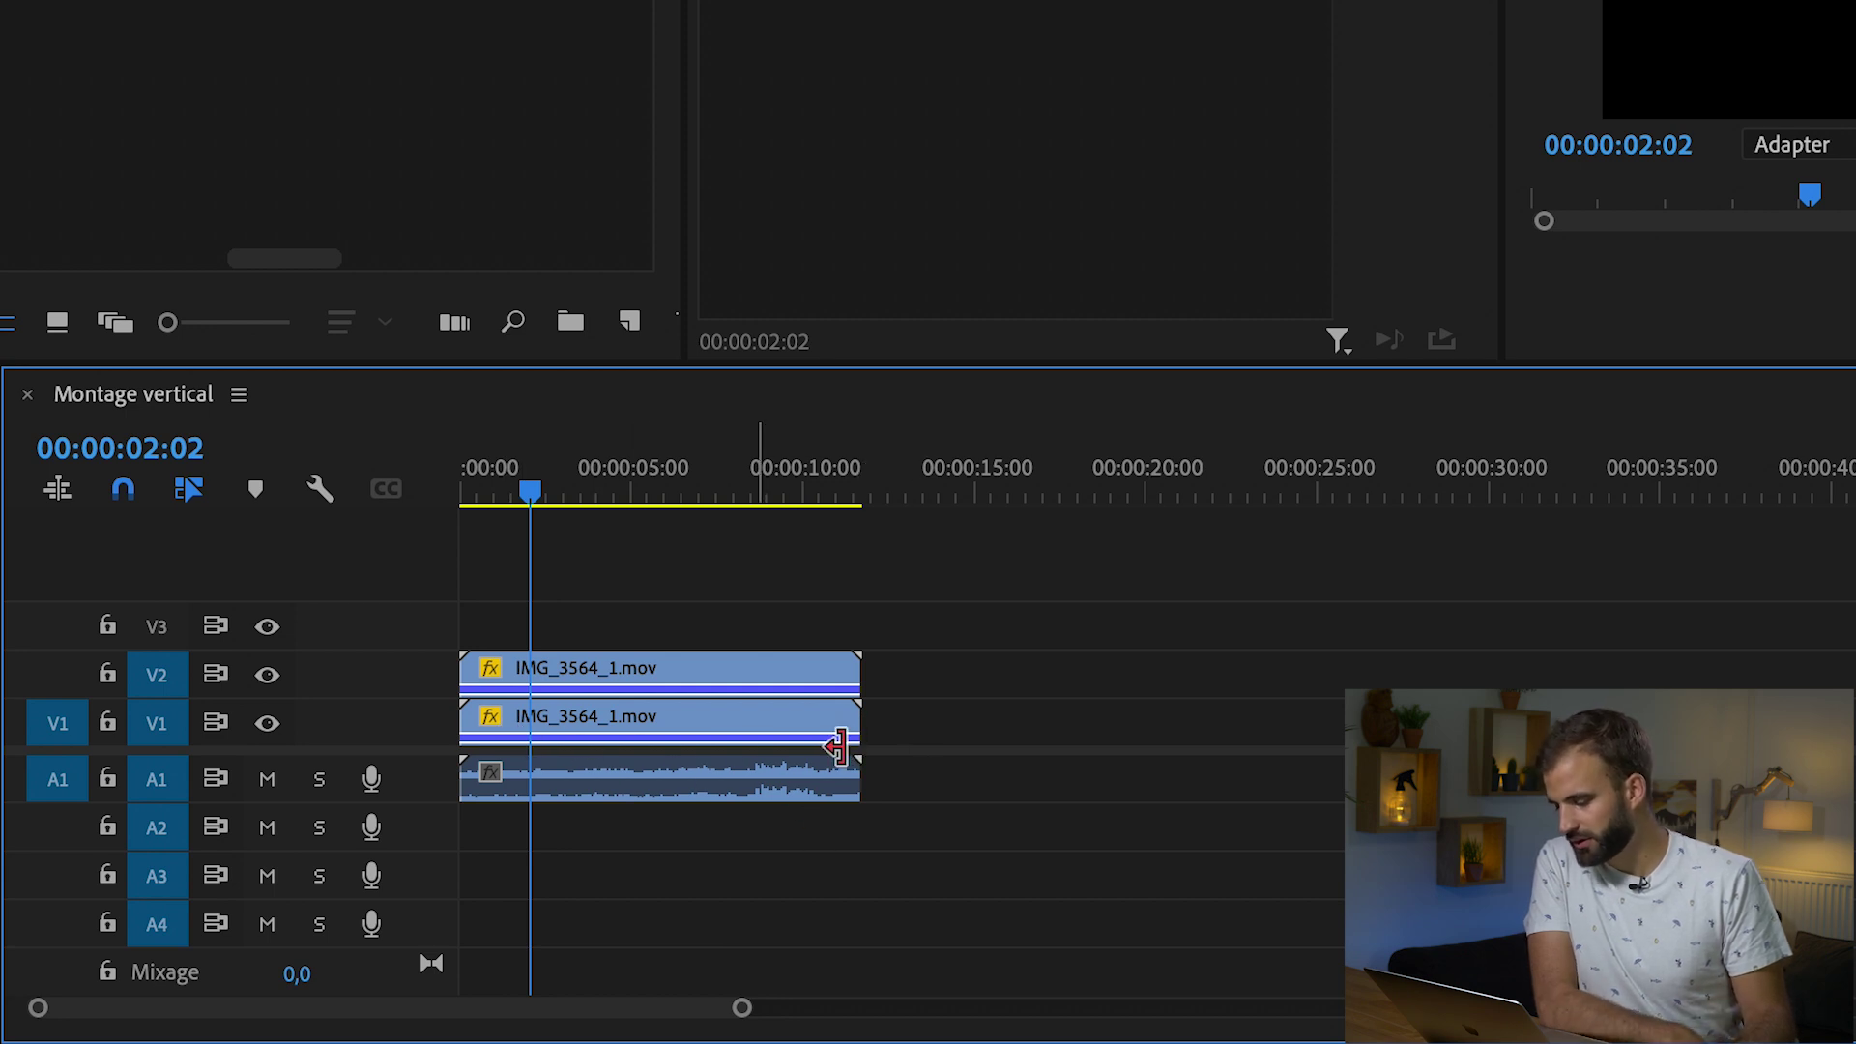
{"action": "left_click", "coordinate": [621, 743]}
{"action": "left_click", "coordinate": [621, 688]}
{"action": "left_click", "coordinate": [628, 727]}
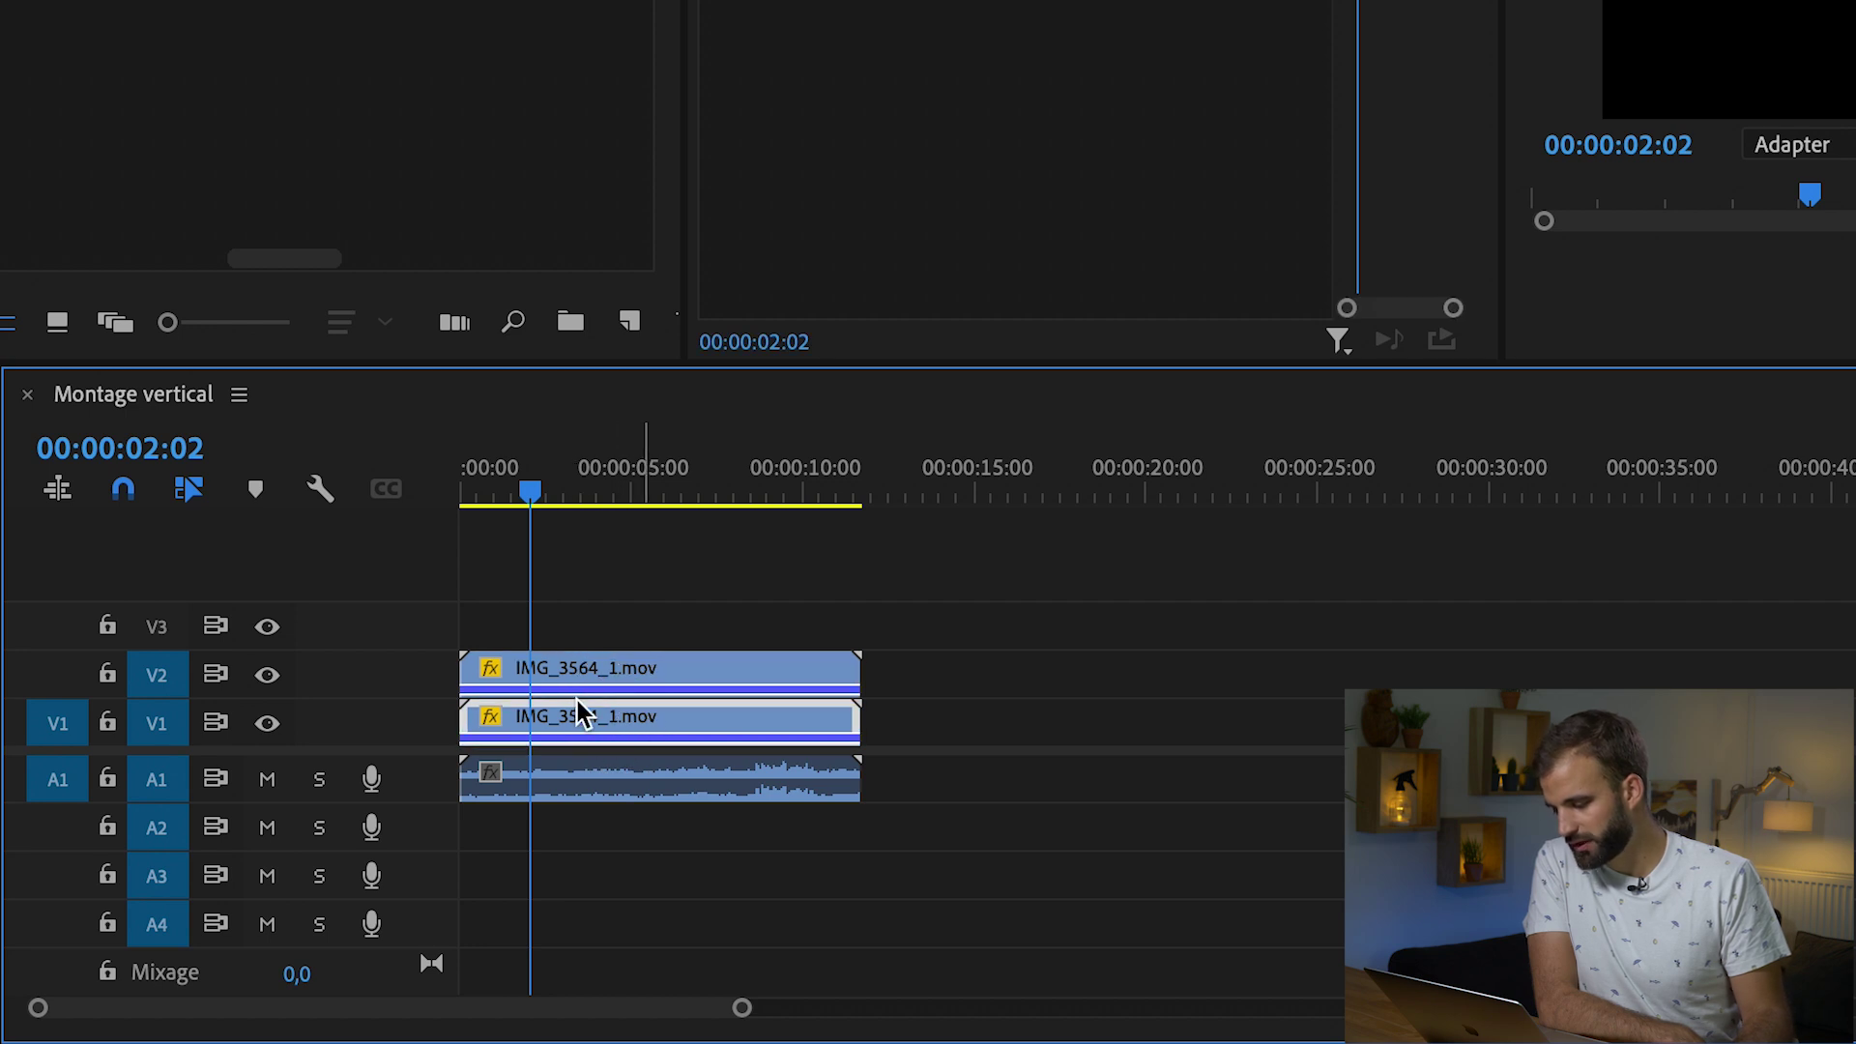
{"action": "left_click", "coordinate": [660, 930]}
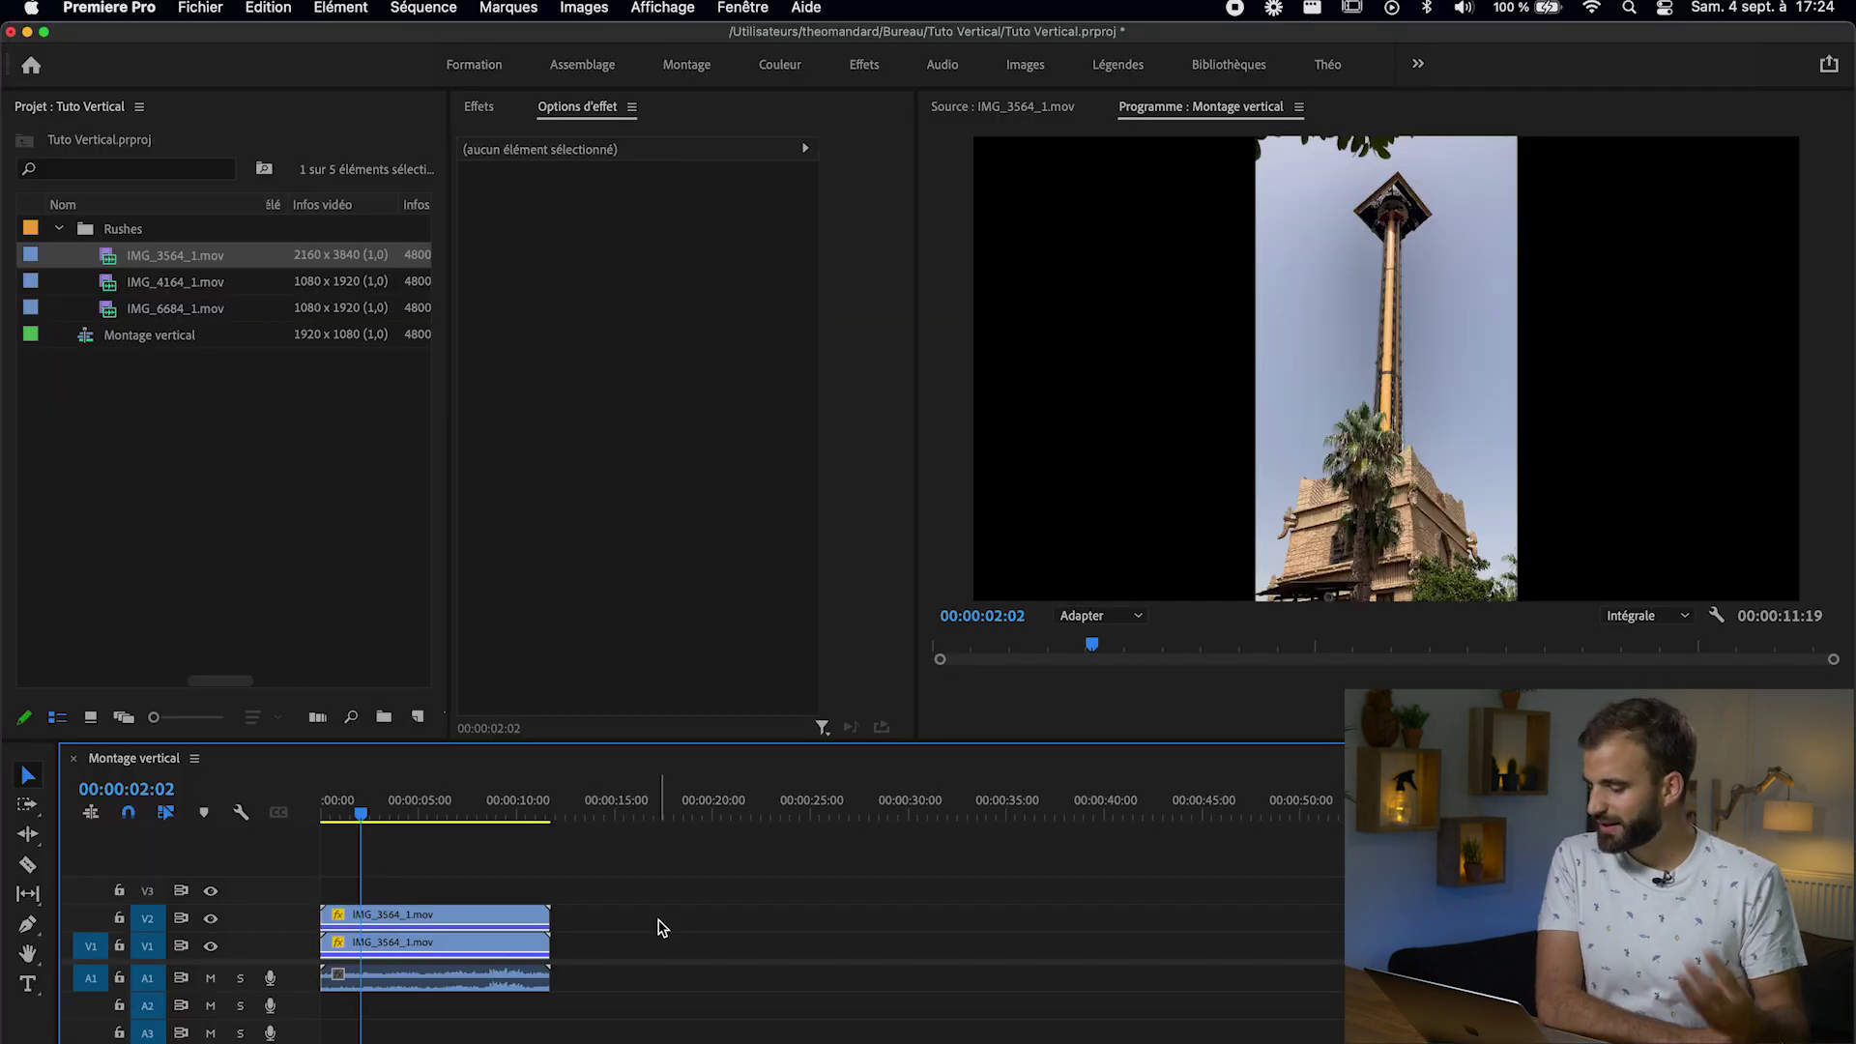
Show Options d'effet and scale the lower V1 copy to about 89.1 so it fills the frame.
{"action": "left_click", "coordinate": [444, 937]}
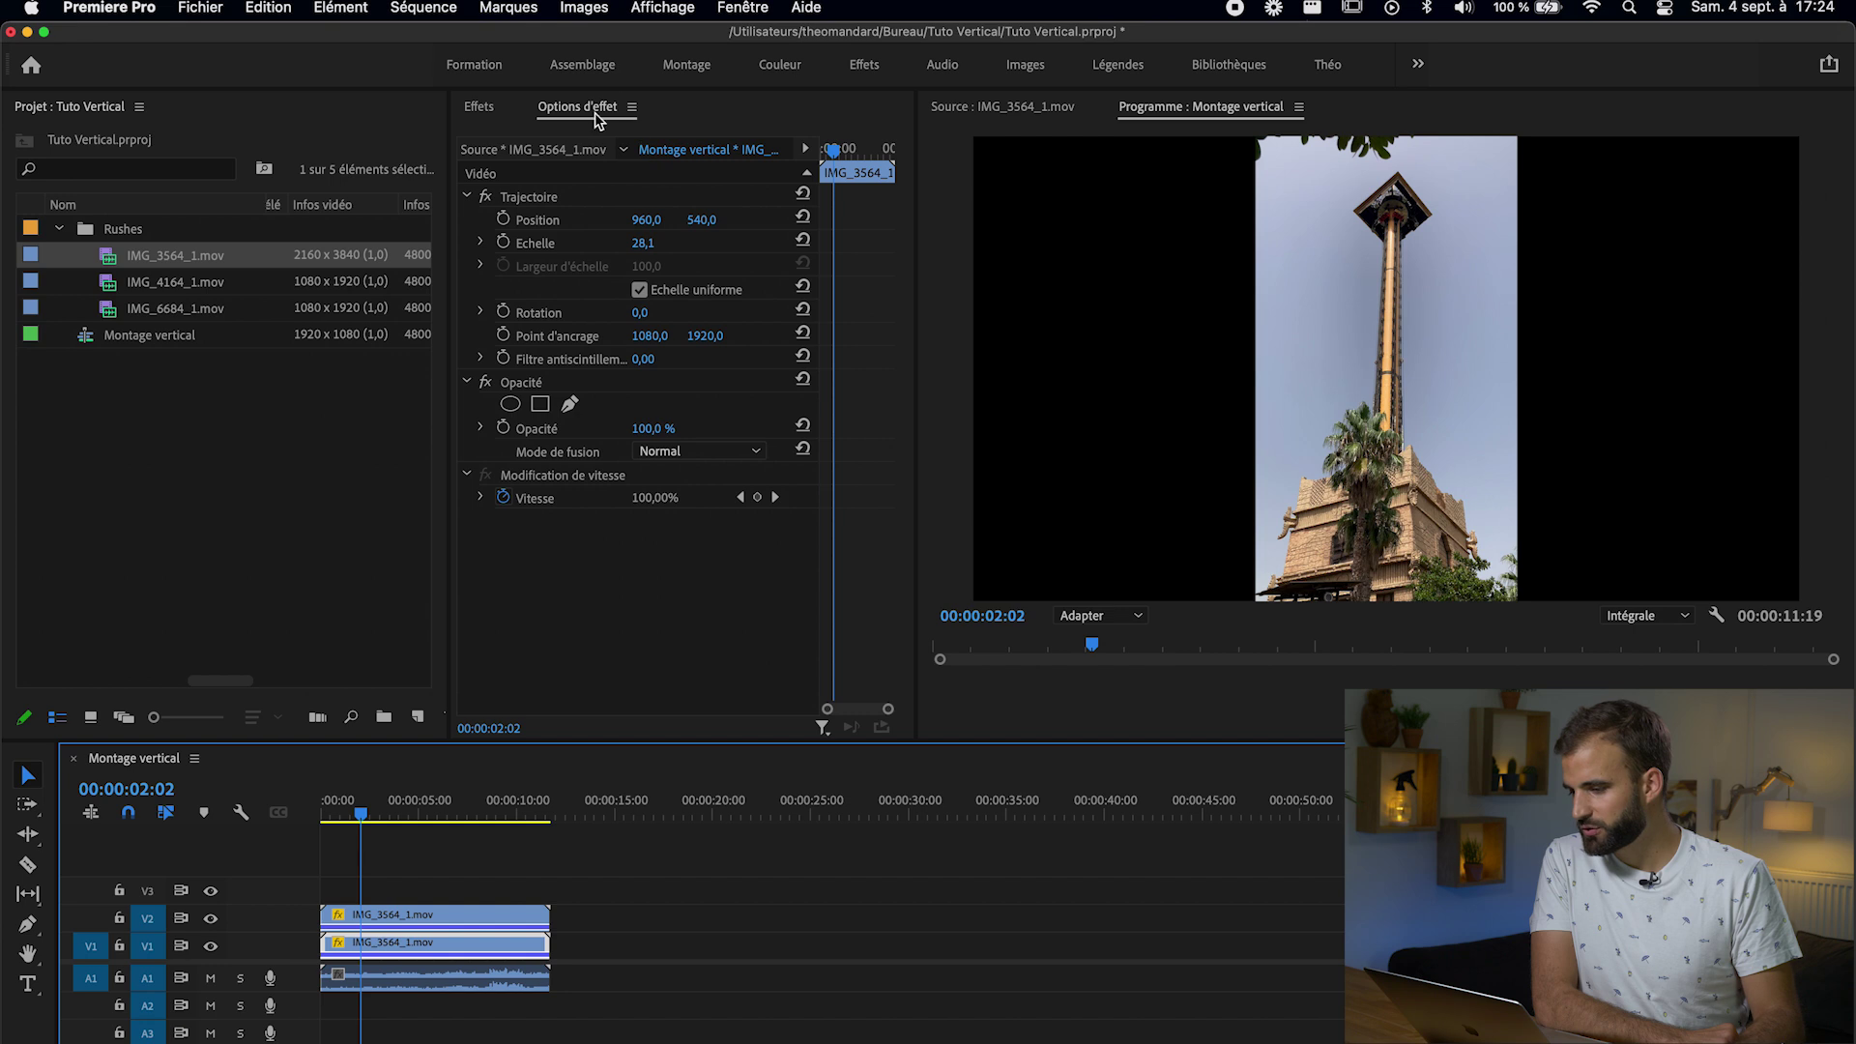
{"action": "left_click", "coordinate": [745, 9]}
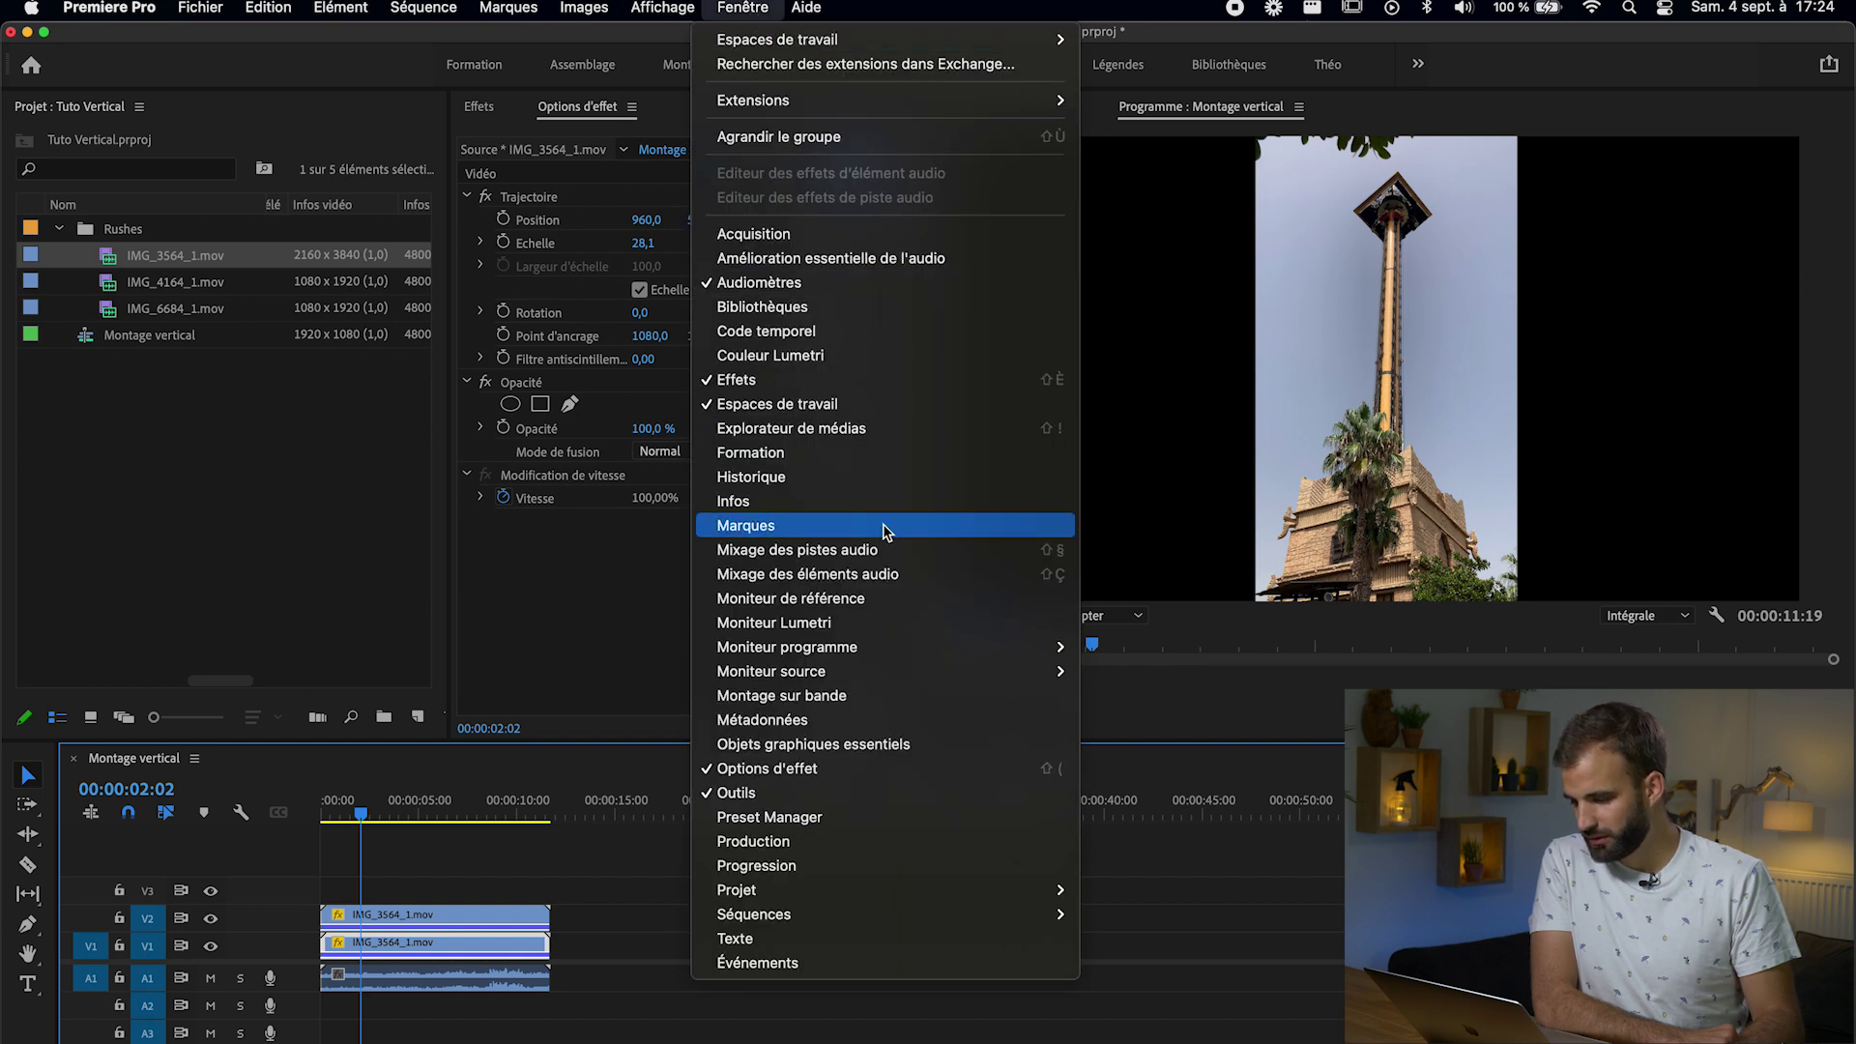
{"action": "left_click", "coordinate": [808, 769]}
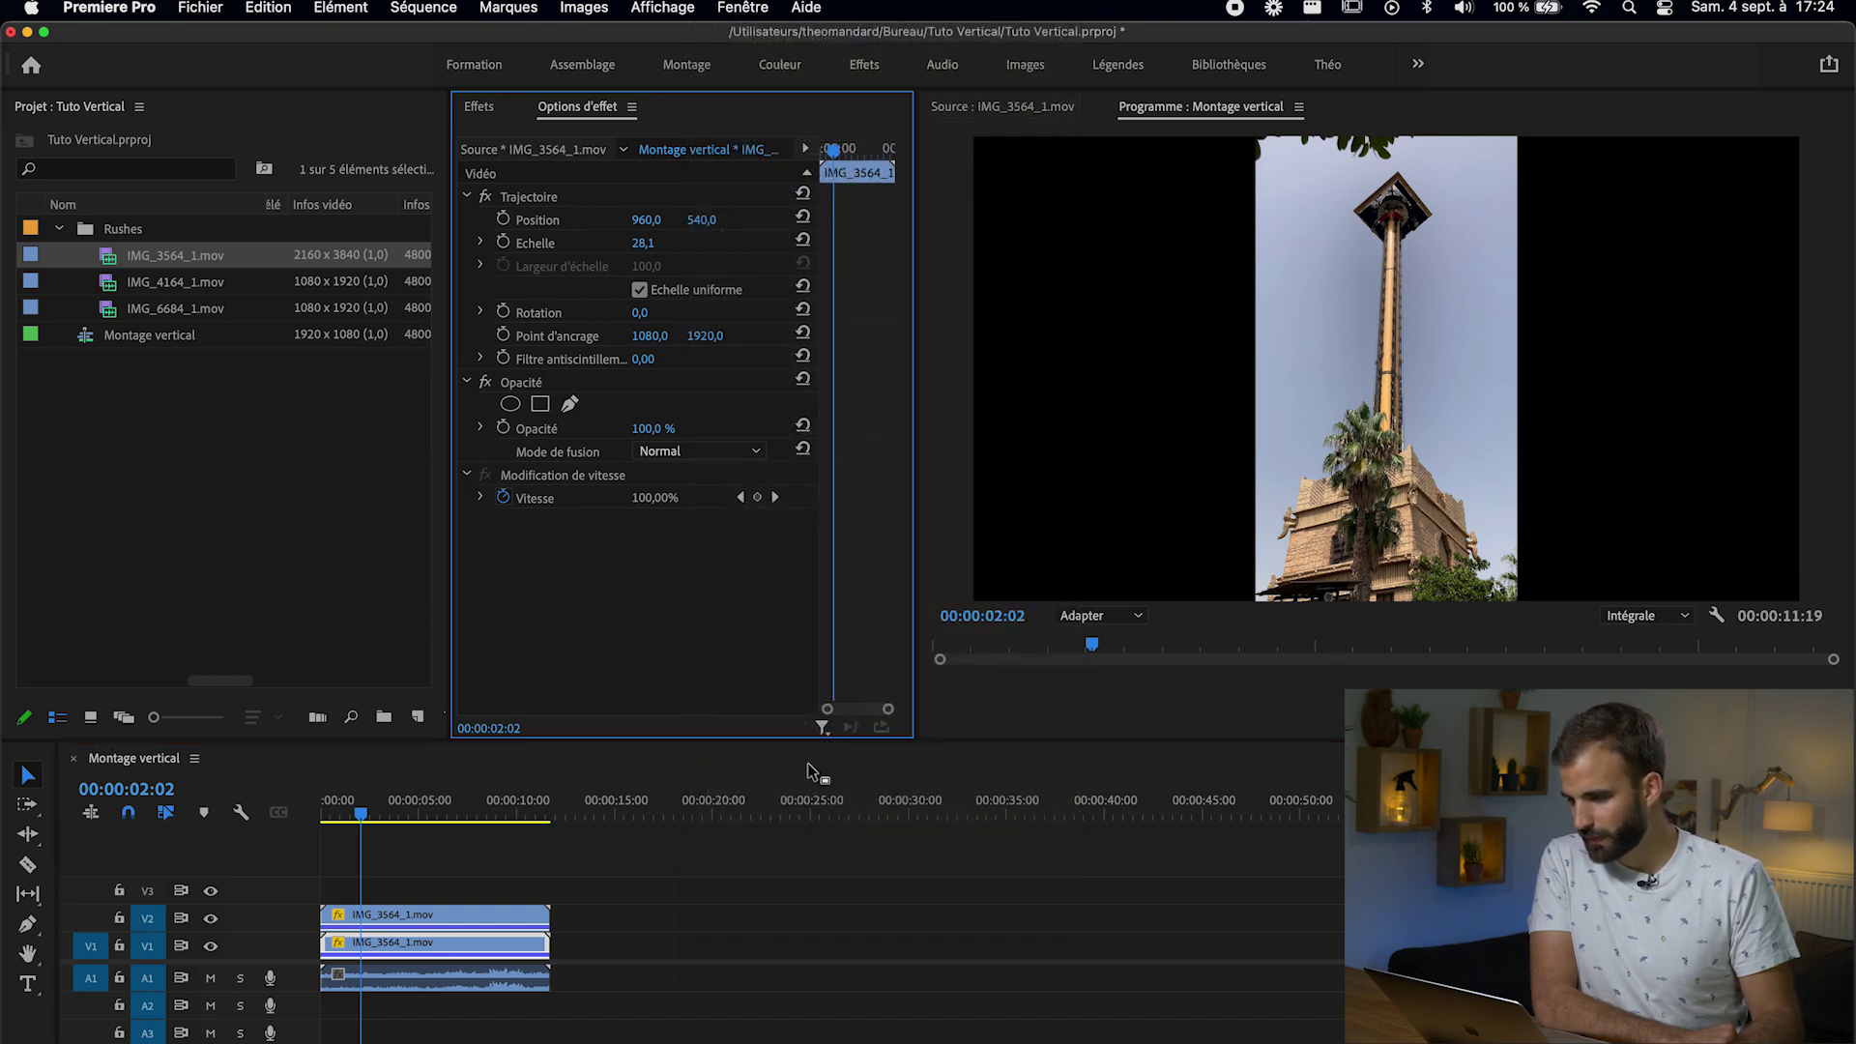
{"action": "mouse_move", "coordinate": [651, 249]}
{"action": "left_mouse_down"}
{"action": "mouse_move", "coordinate": [710, 243]}
{"action": "mouse_move", "coordinate": [638, 251]}
{"action": "left_mouse_up"}
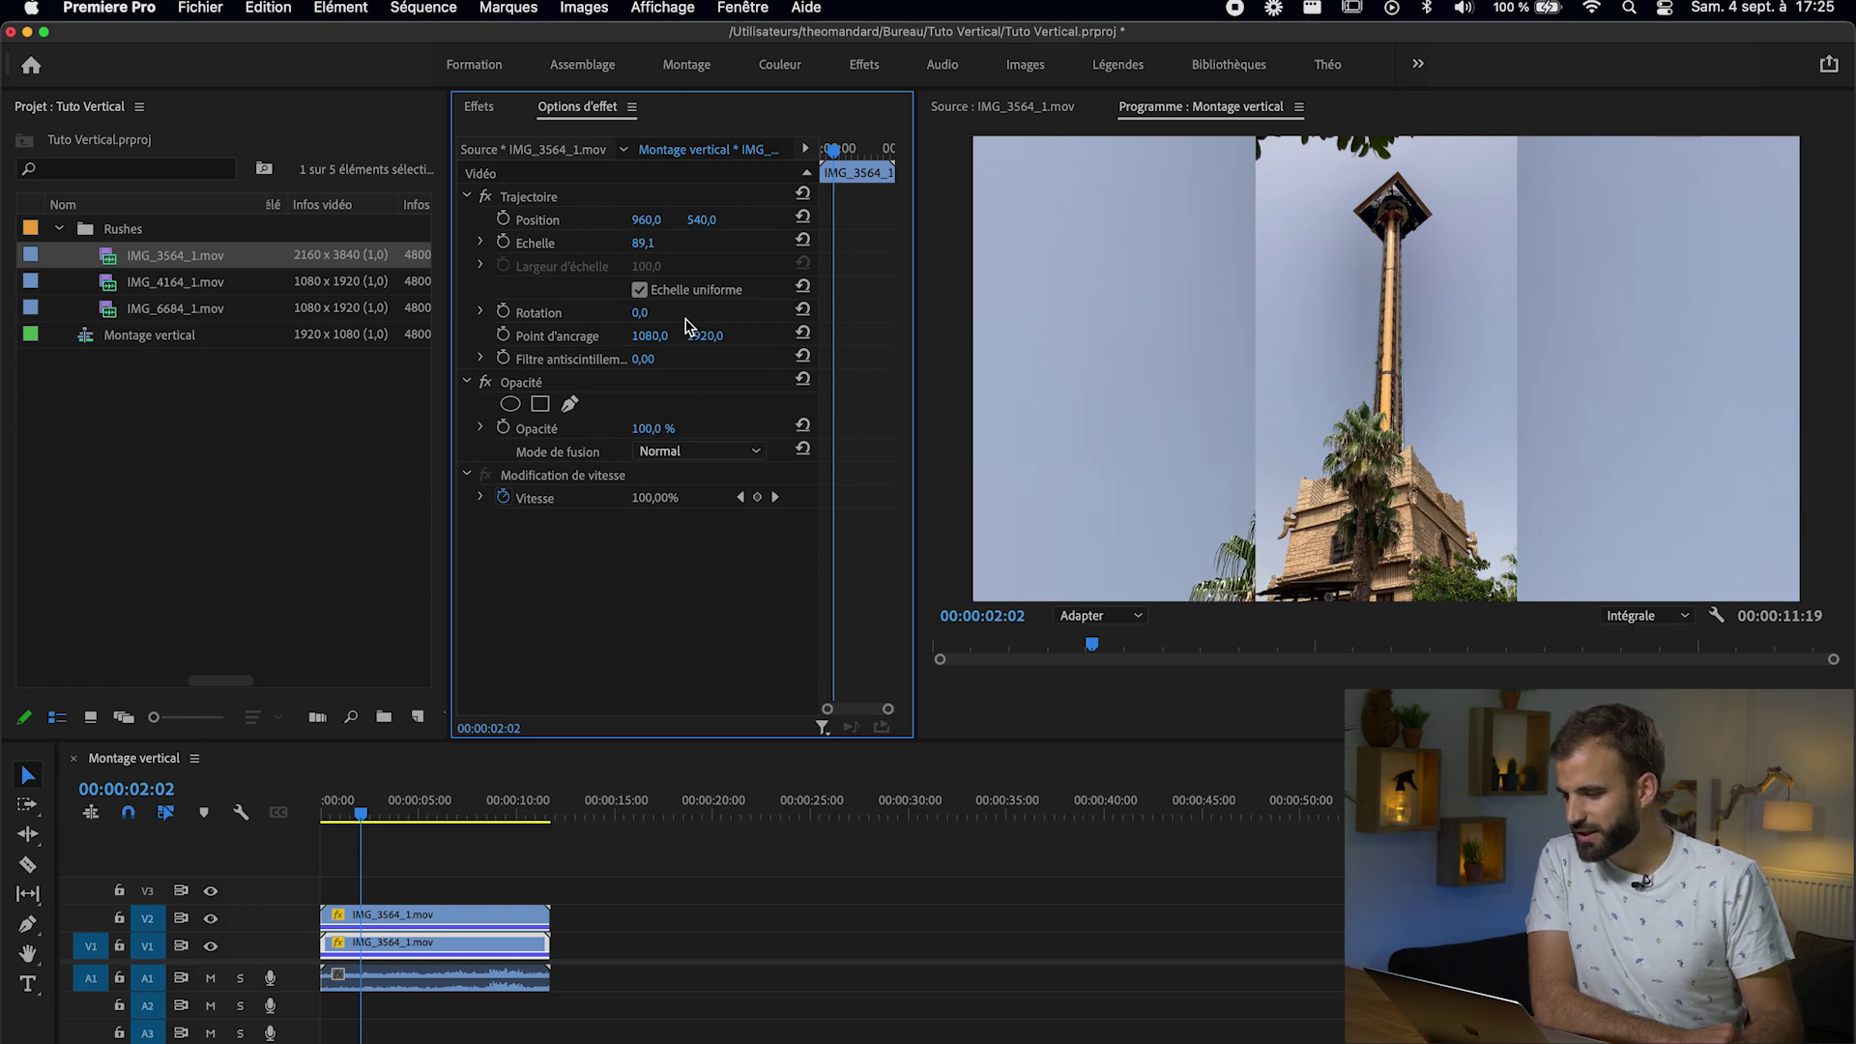
{"action": "left_click", "coordinate": [391, 947]}
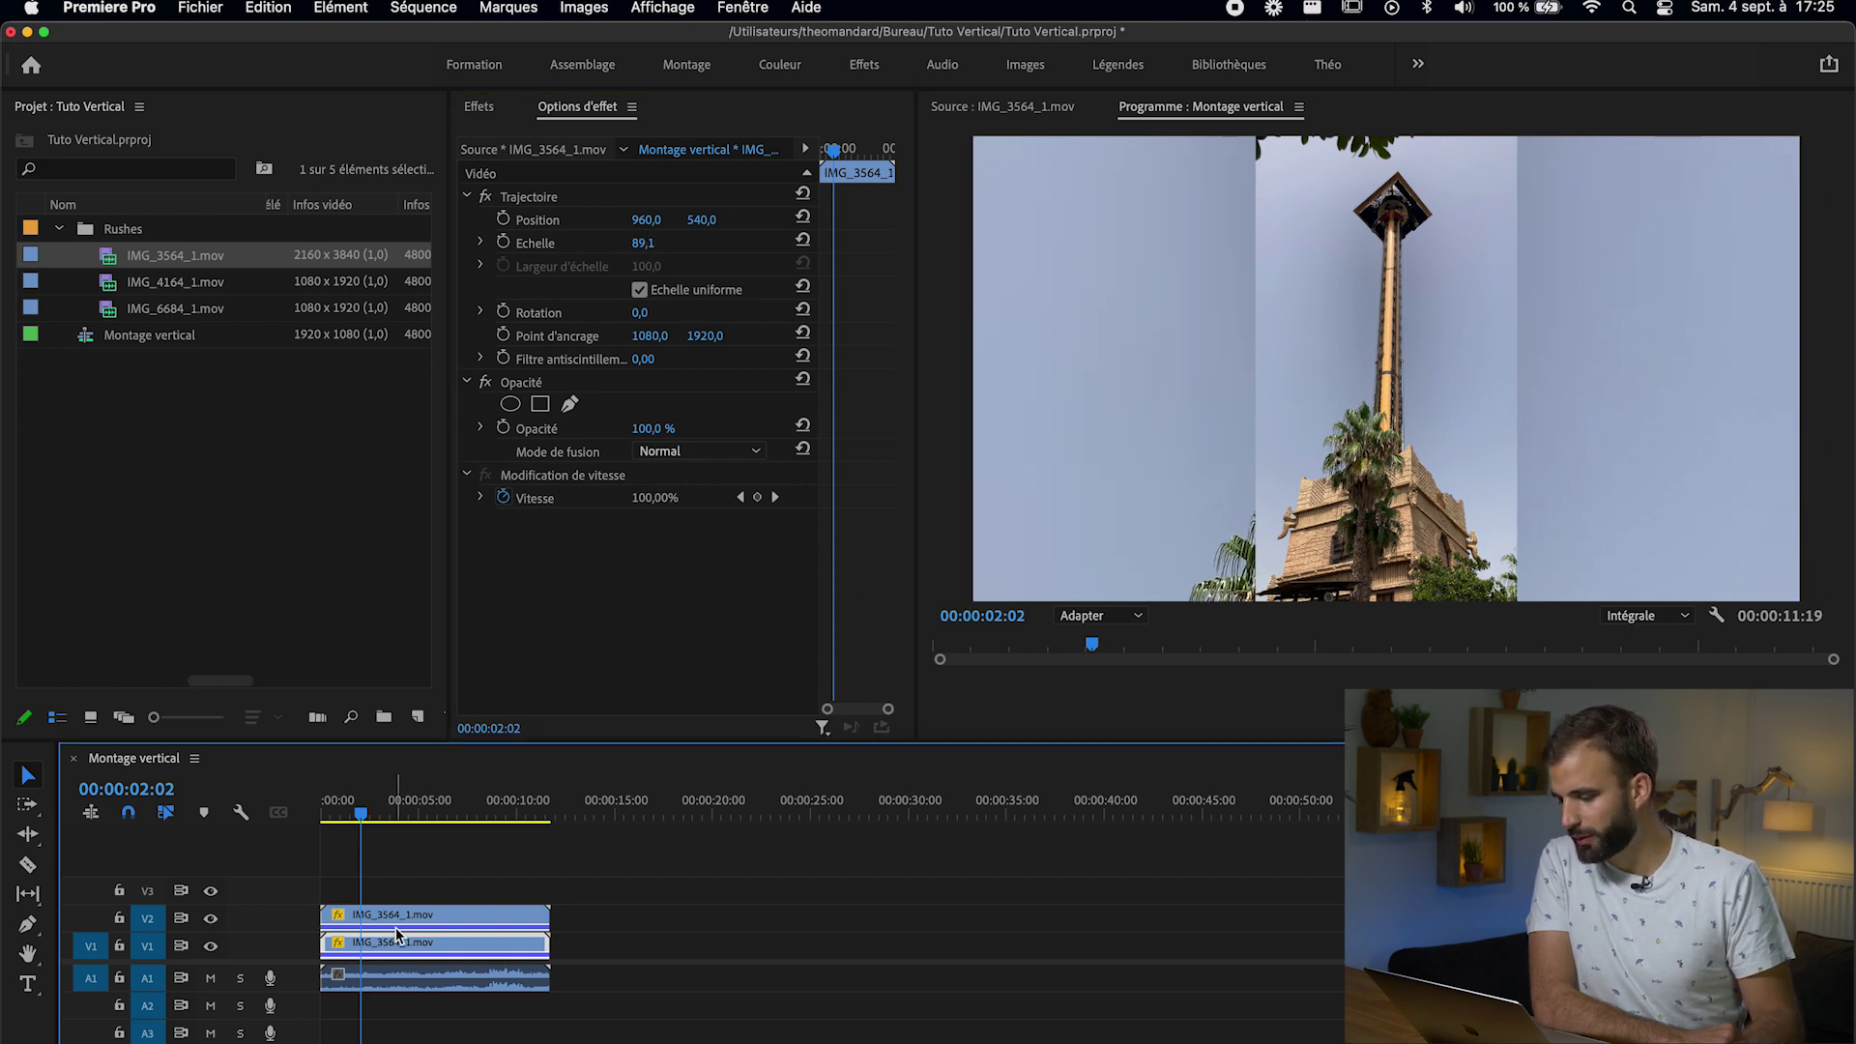
{"action": "mouse_move", "coordinate": [641, 249]}
{"action": "left_mouse_down"}
{"action": "mouse_move", "coordinate": [702, 249]}
{"action": "mouse_move", "coordinate": [659, 249]}
{"action": "left_mouse_up"}
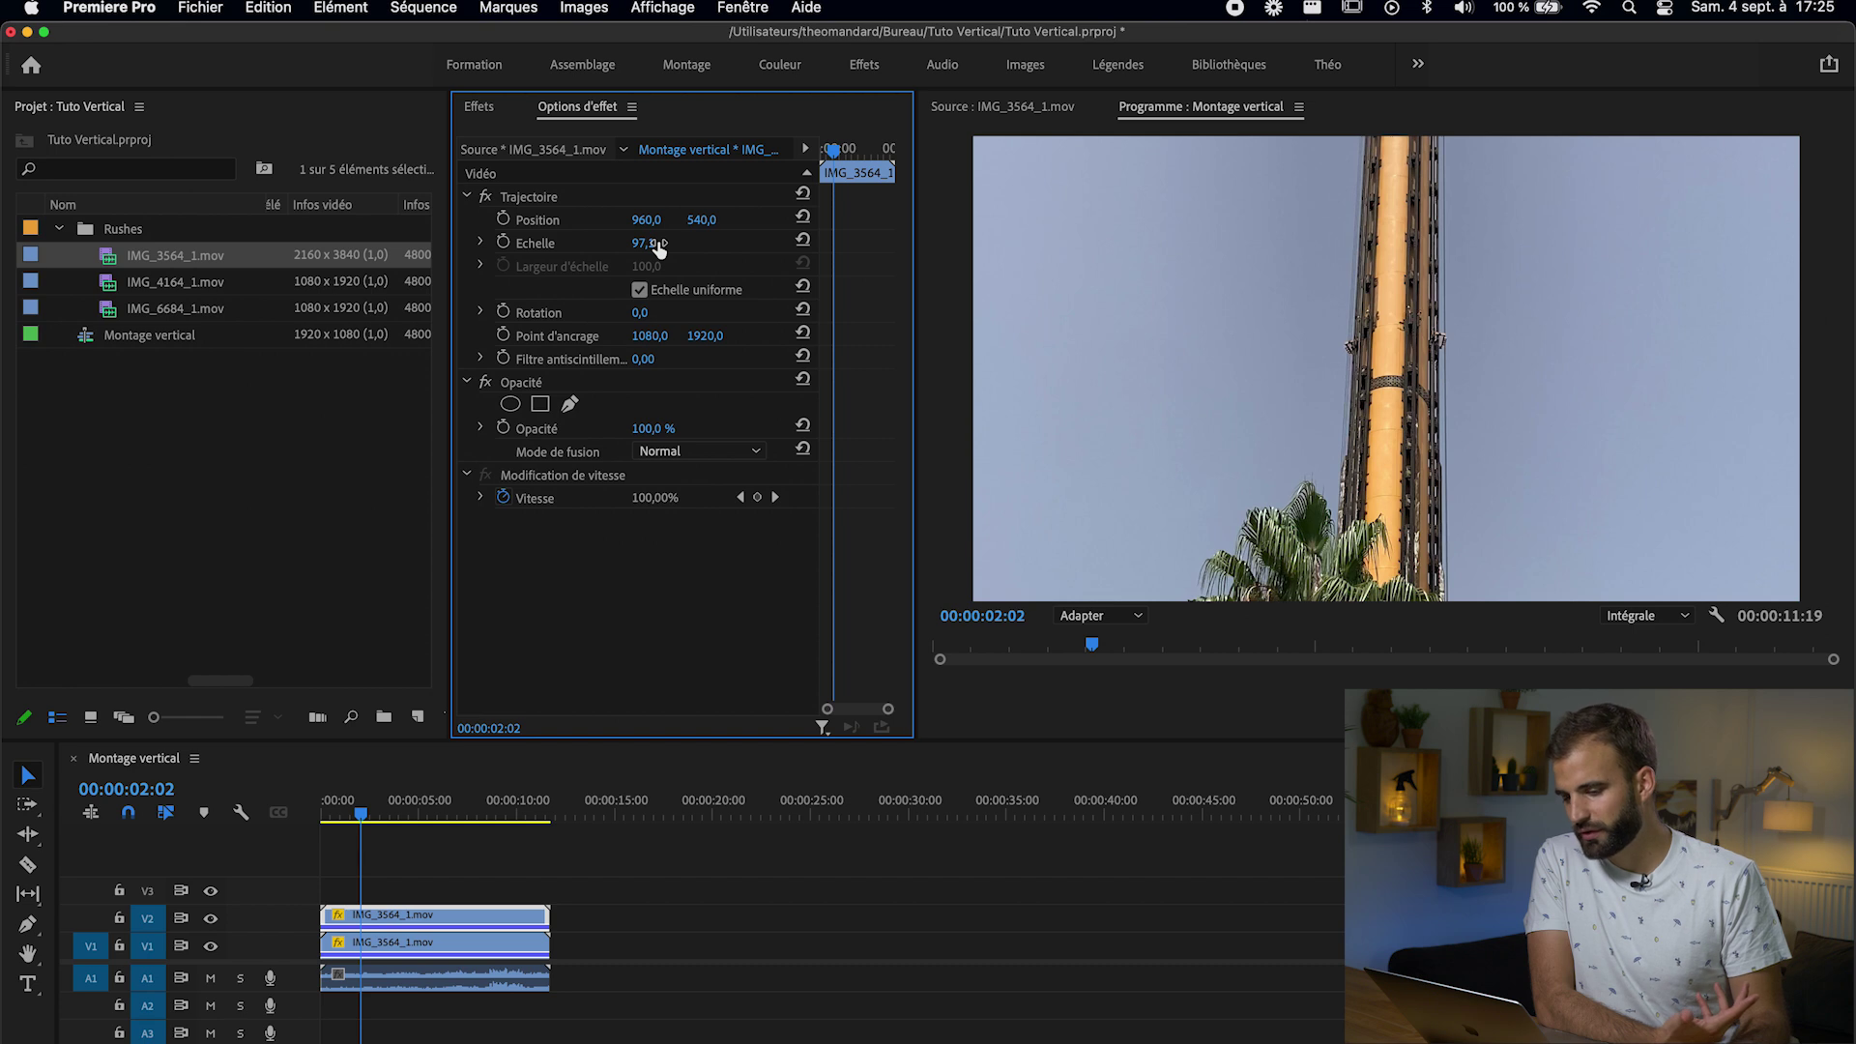
{"action": "left_click", "coordinate": [378, 869]}
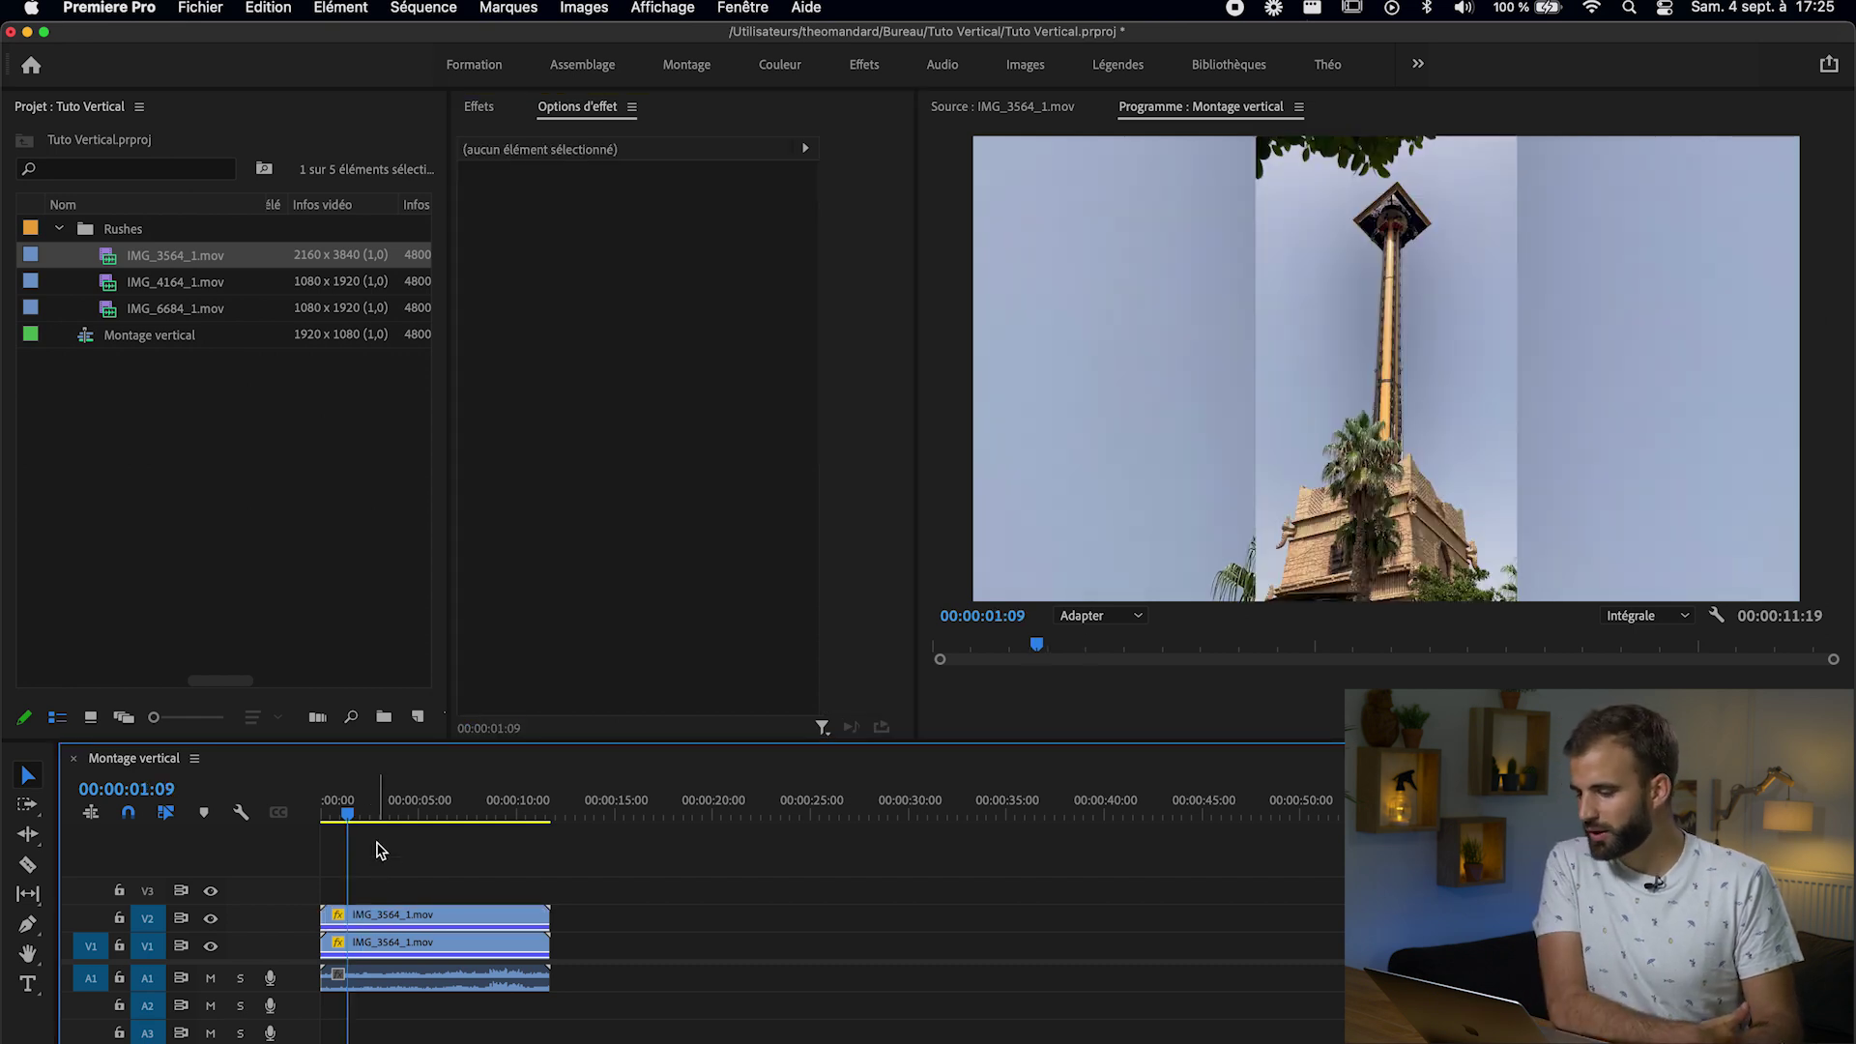
{"action": "left_click_drag", "start_coordinate": [357, 813], "coordinate": [382, 814]}
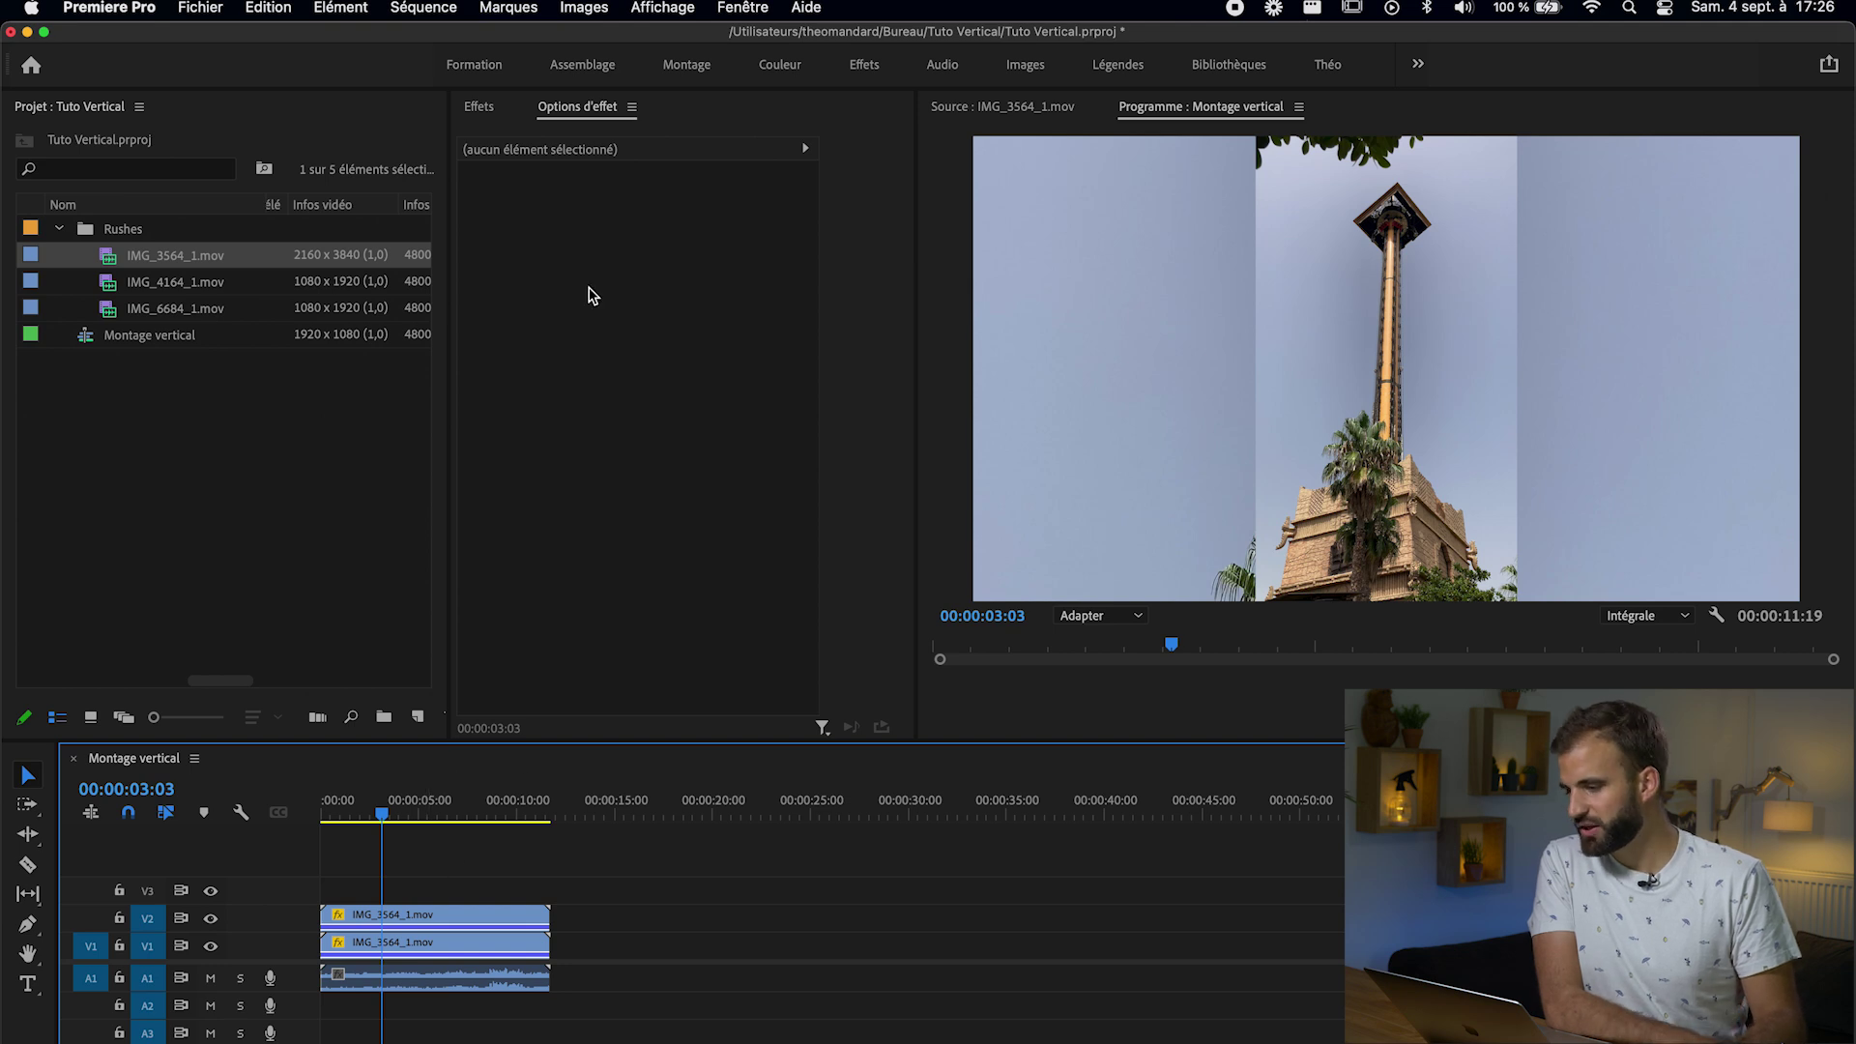
Find Flou gaussien by searching 'flou g' and apply it to the lower V1 clip.
{"action": "left_click", "coordinate": [481, 107]}
{"action": "left_click", "coordinate": [512, 132]}
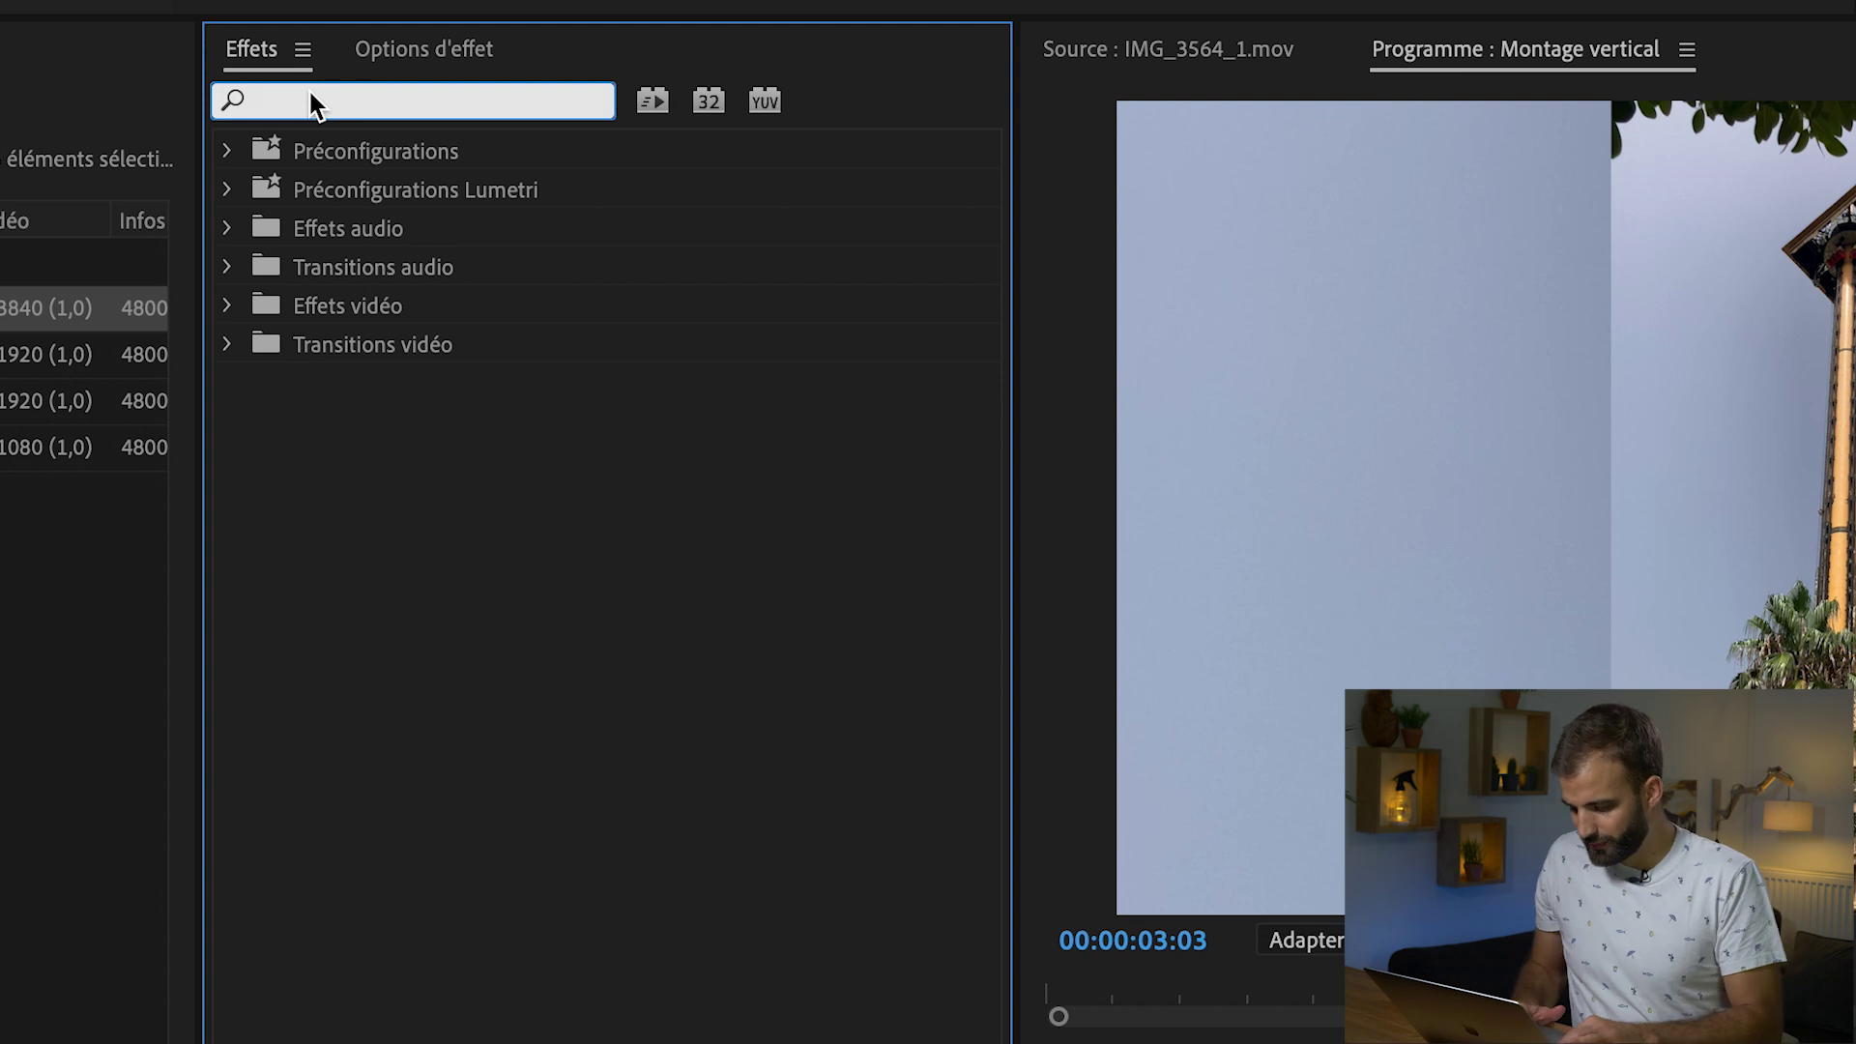
{"action": "type", "text": "flou g"}
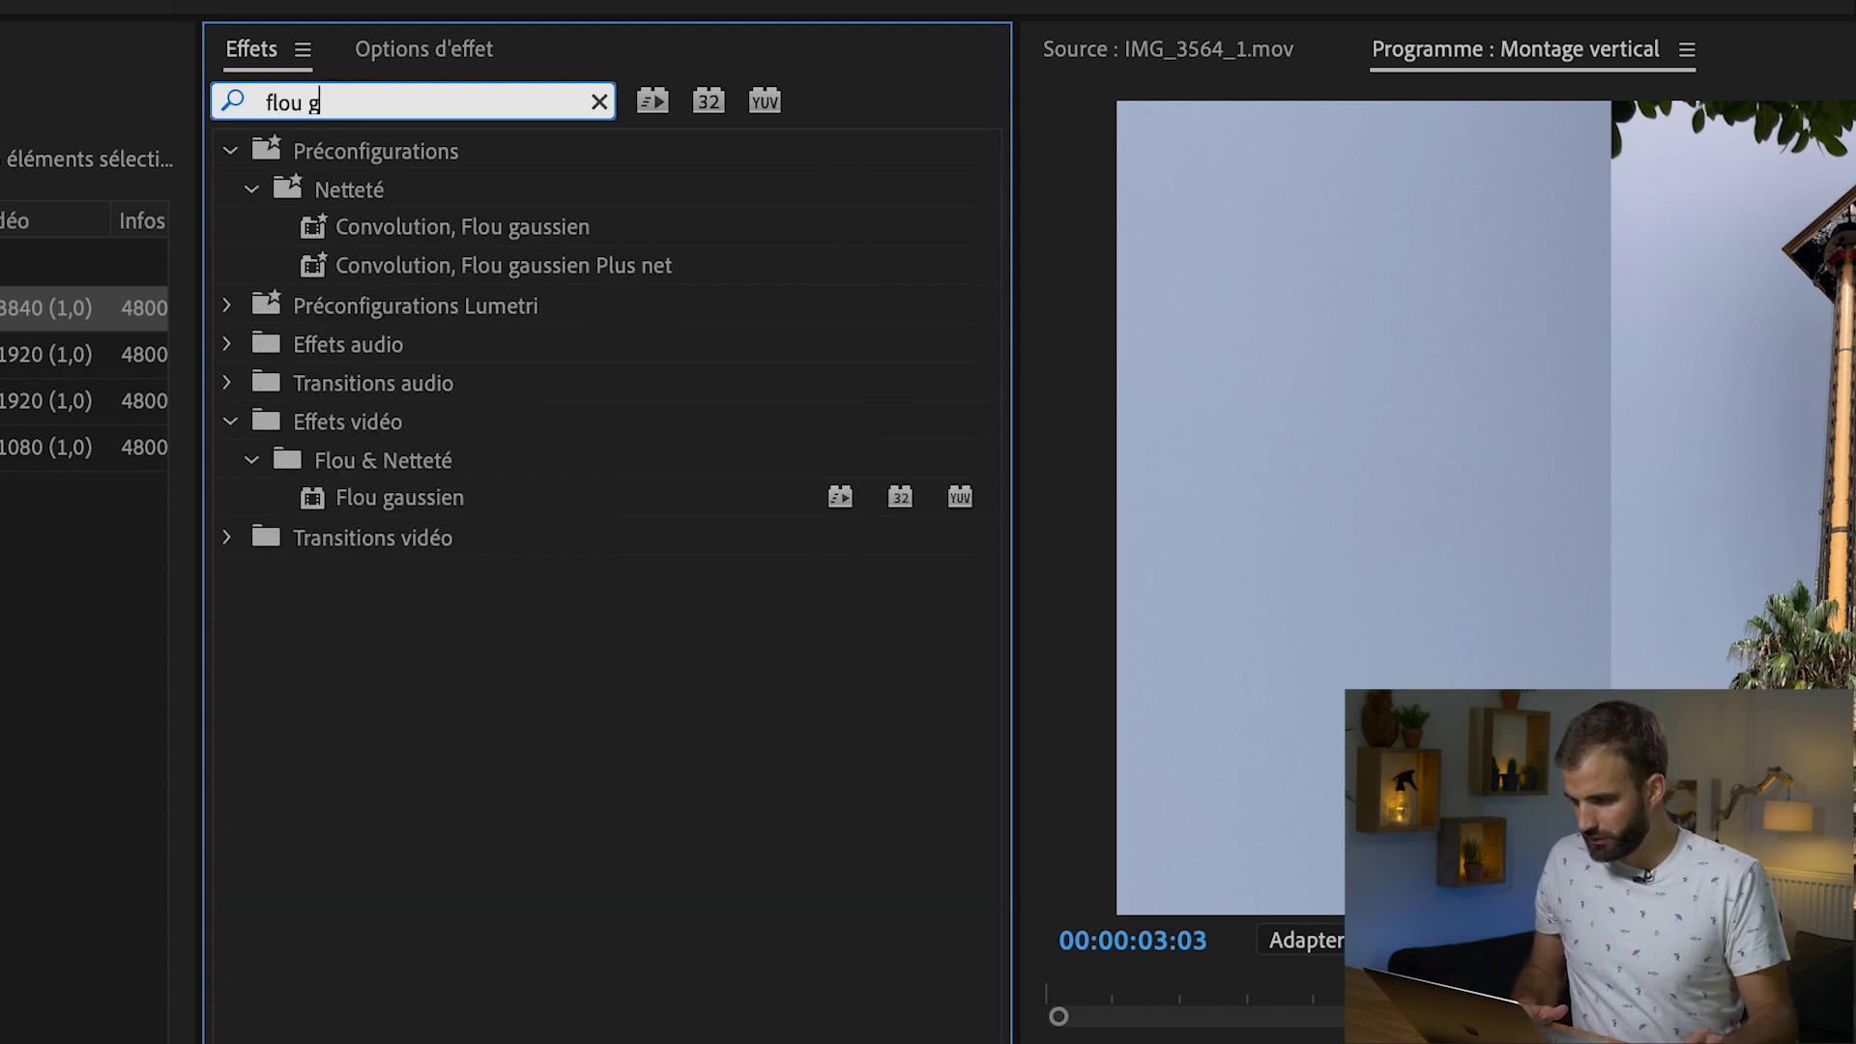
{"action": "left_click_drag", "start_coordinate": [396, 507], "coordinate": [604, 716]}
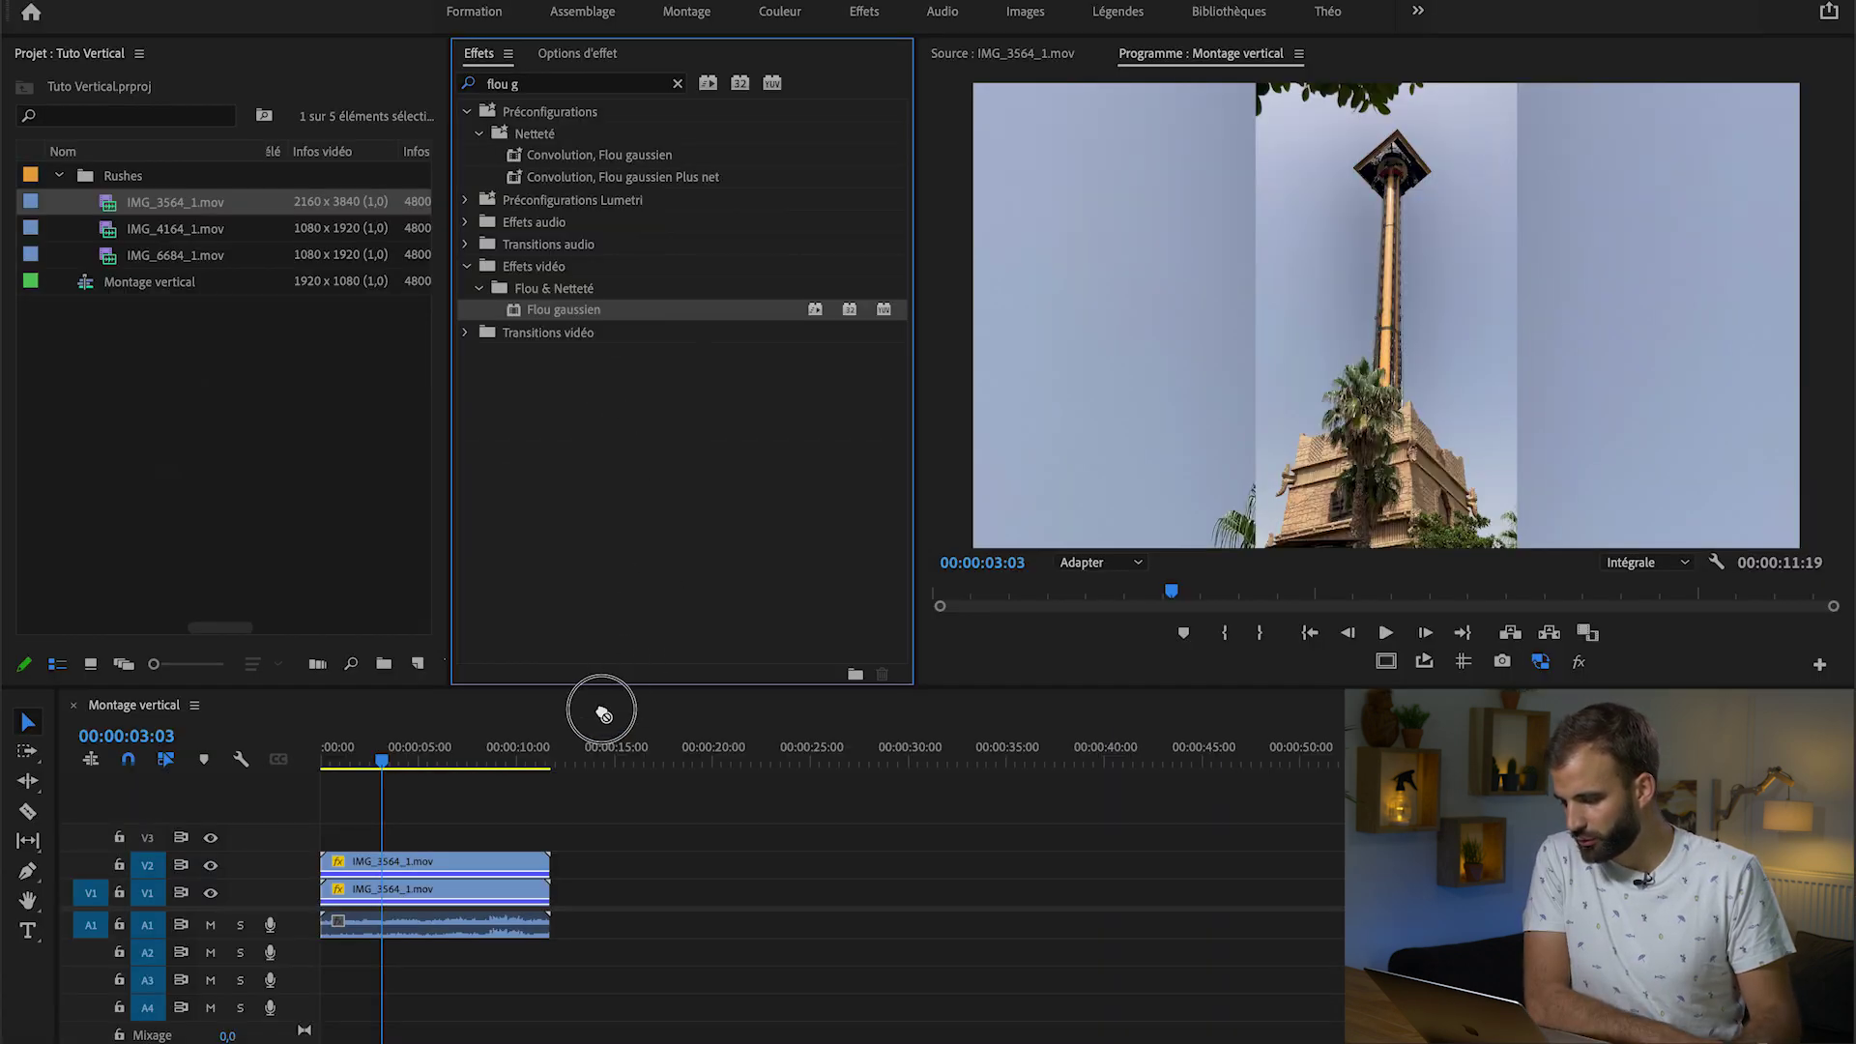
{"action": "left_click_drag", "start_coordinate": [418, 919], "coordinate": [376, 897]}
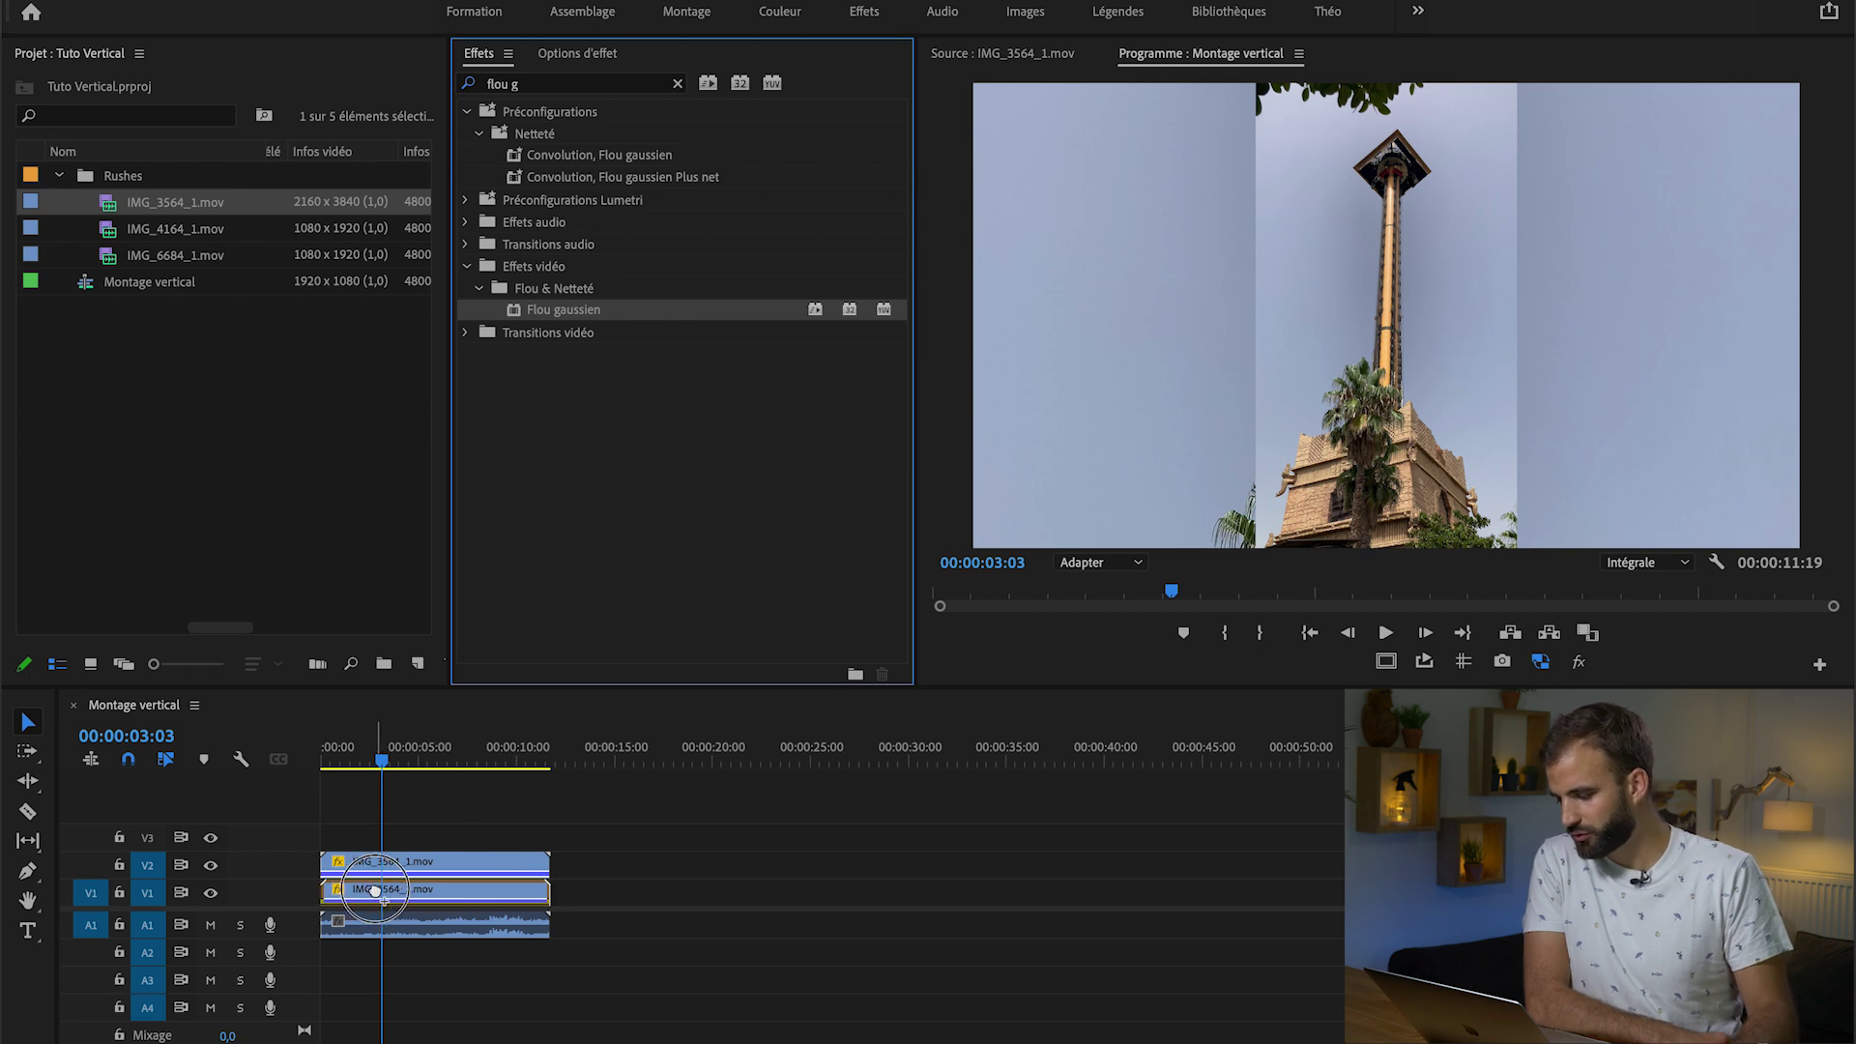
{"action": "left_click_drag", "start_coordinate": [377, 890], "coordinate": [376, 891]}
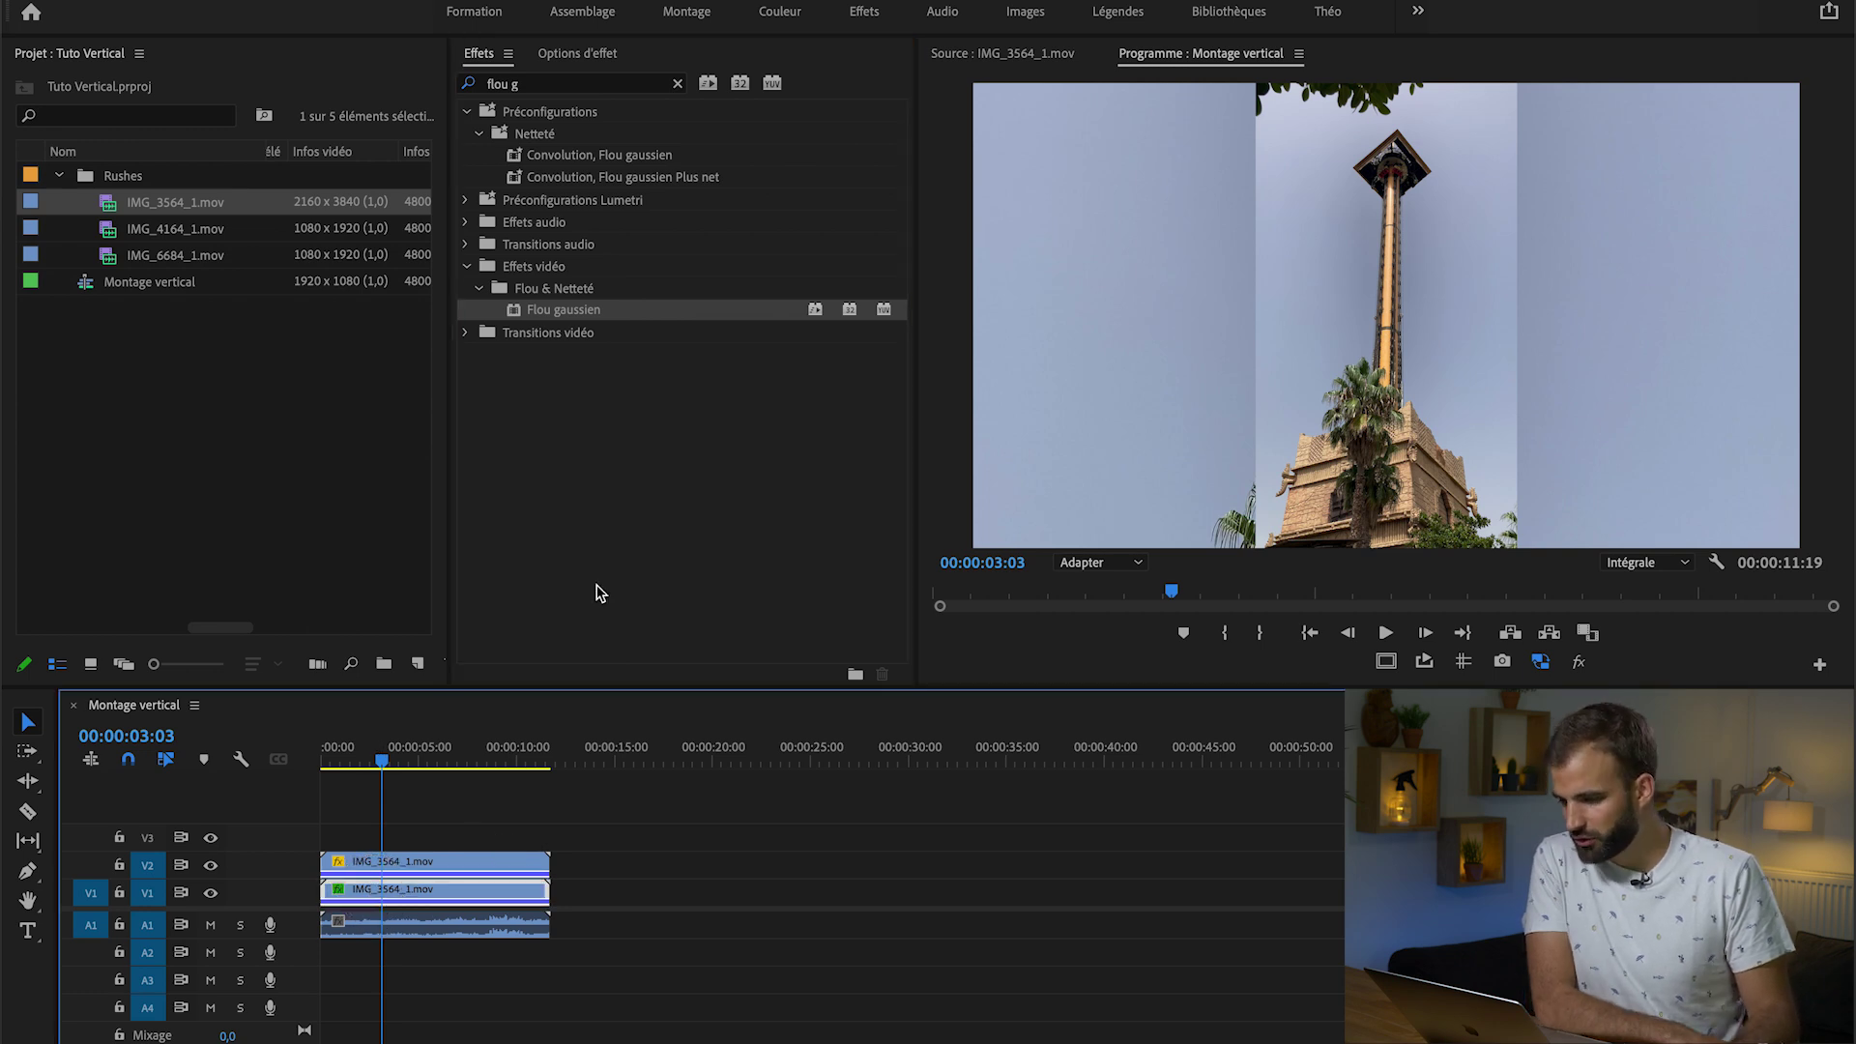
Raise the Flou gaussien blur amount to about 97.
{"action": "left_click", "coordinate": [585, 53]}
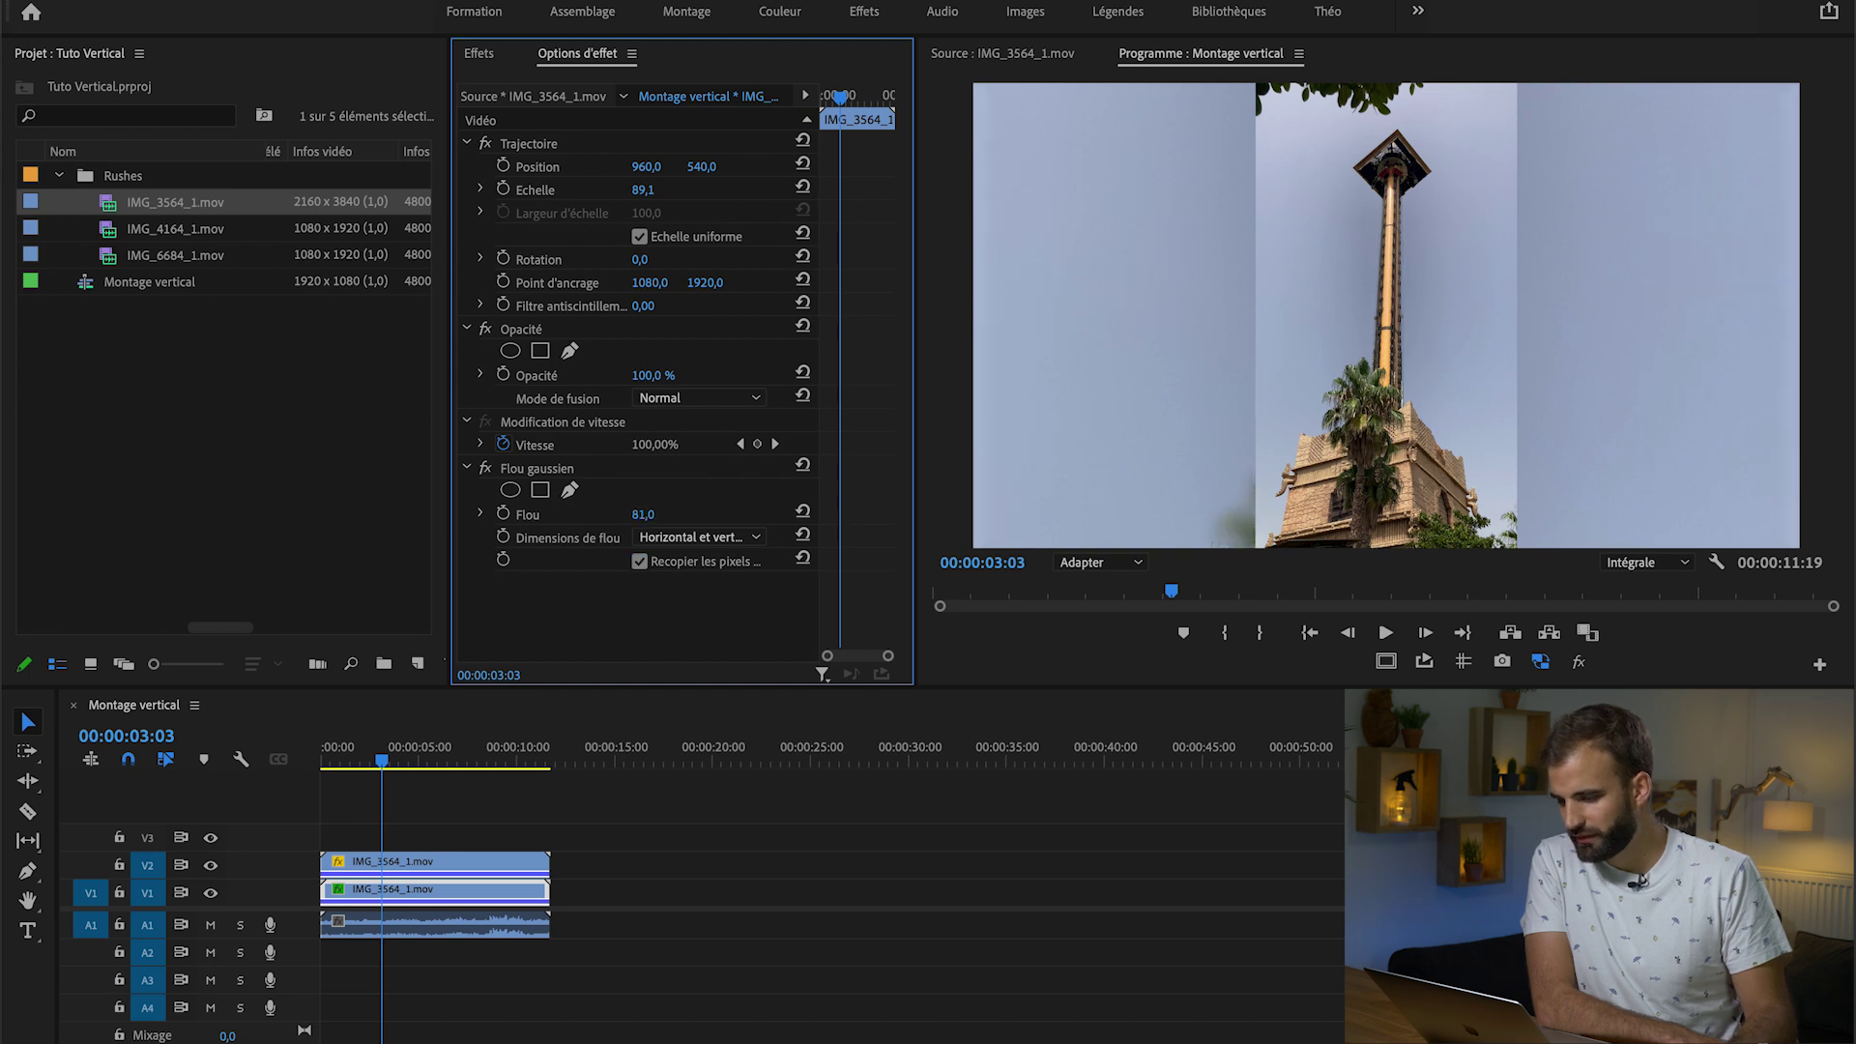
{"action": "left_click_drag", "start_coordinate": [643, 515], "coordinate": [660, 519]}
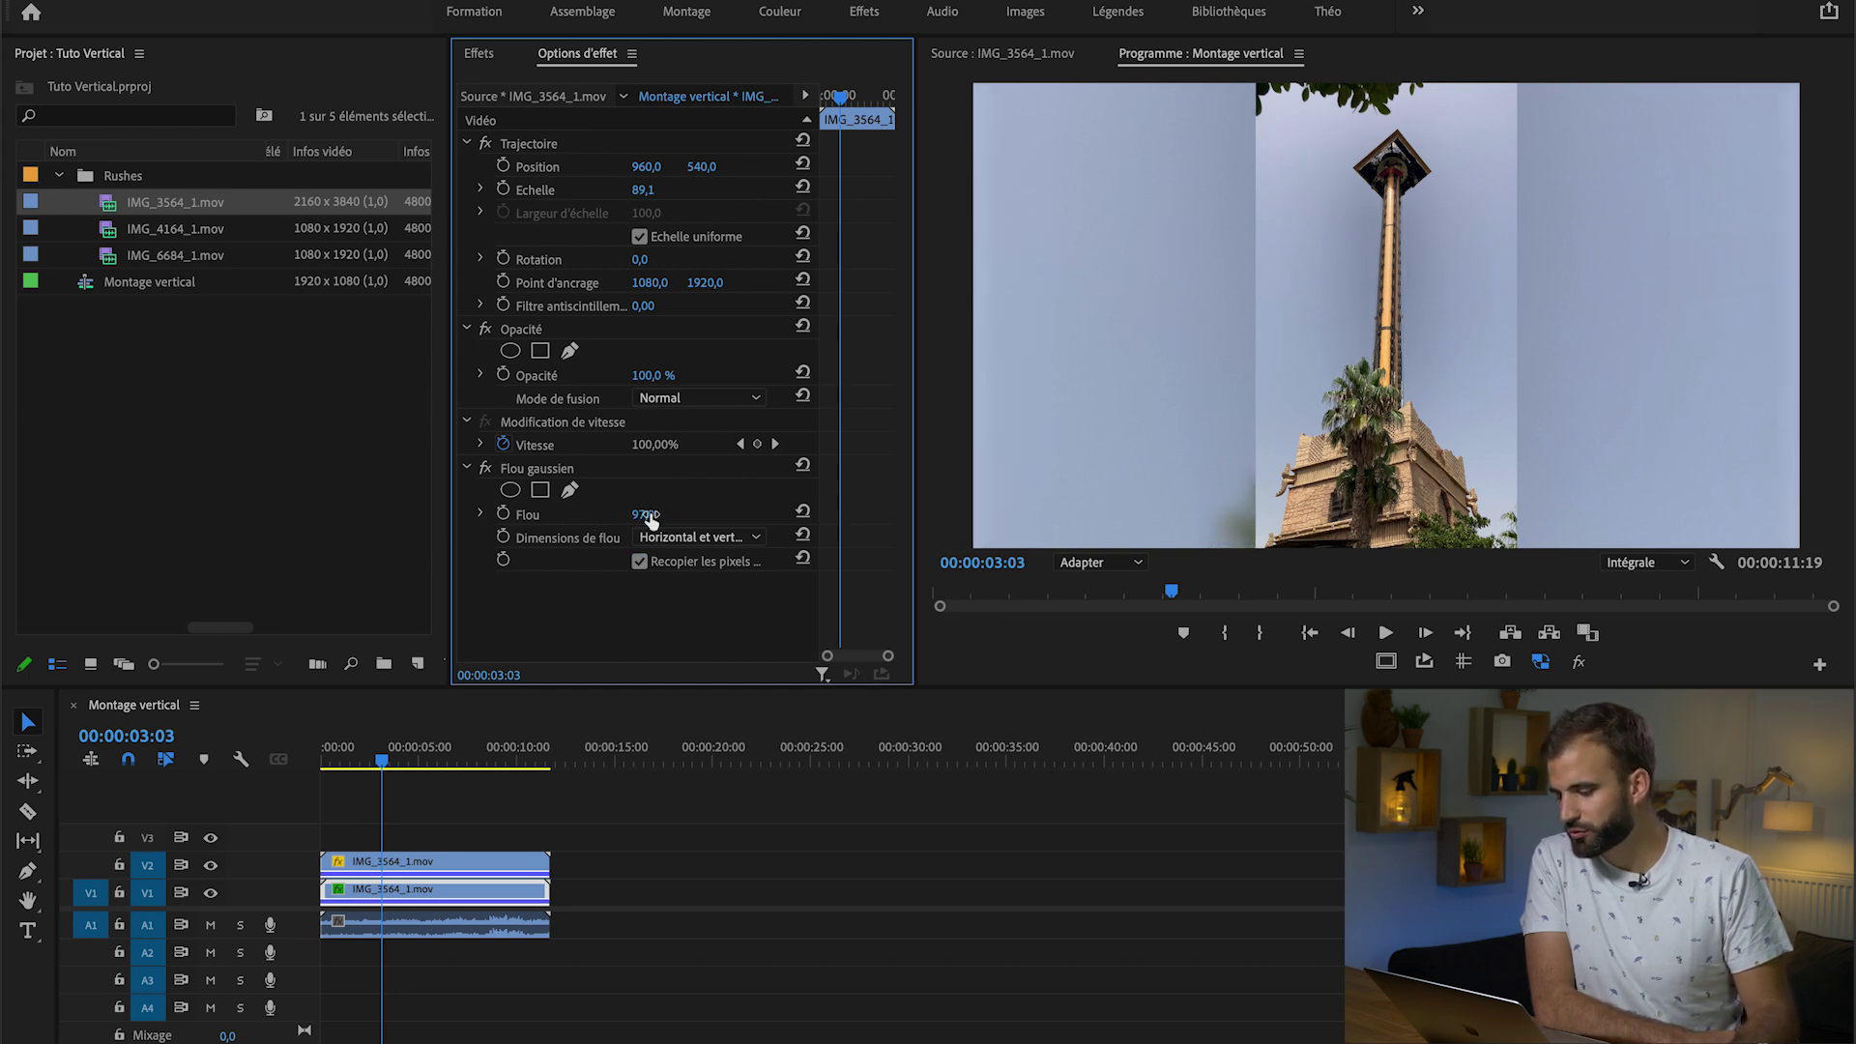
{"action": "left_click", "coordinate": [645, 518]}
Set the Flou gaussien blur value to 100 and scrub the sequence to preview the softened sides.
{"action": "type", "text": "1"}
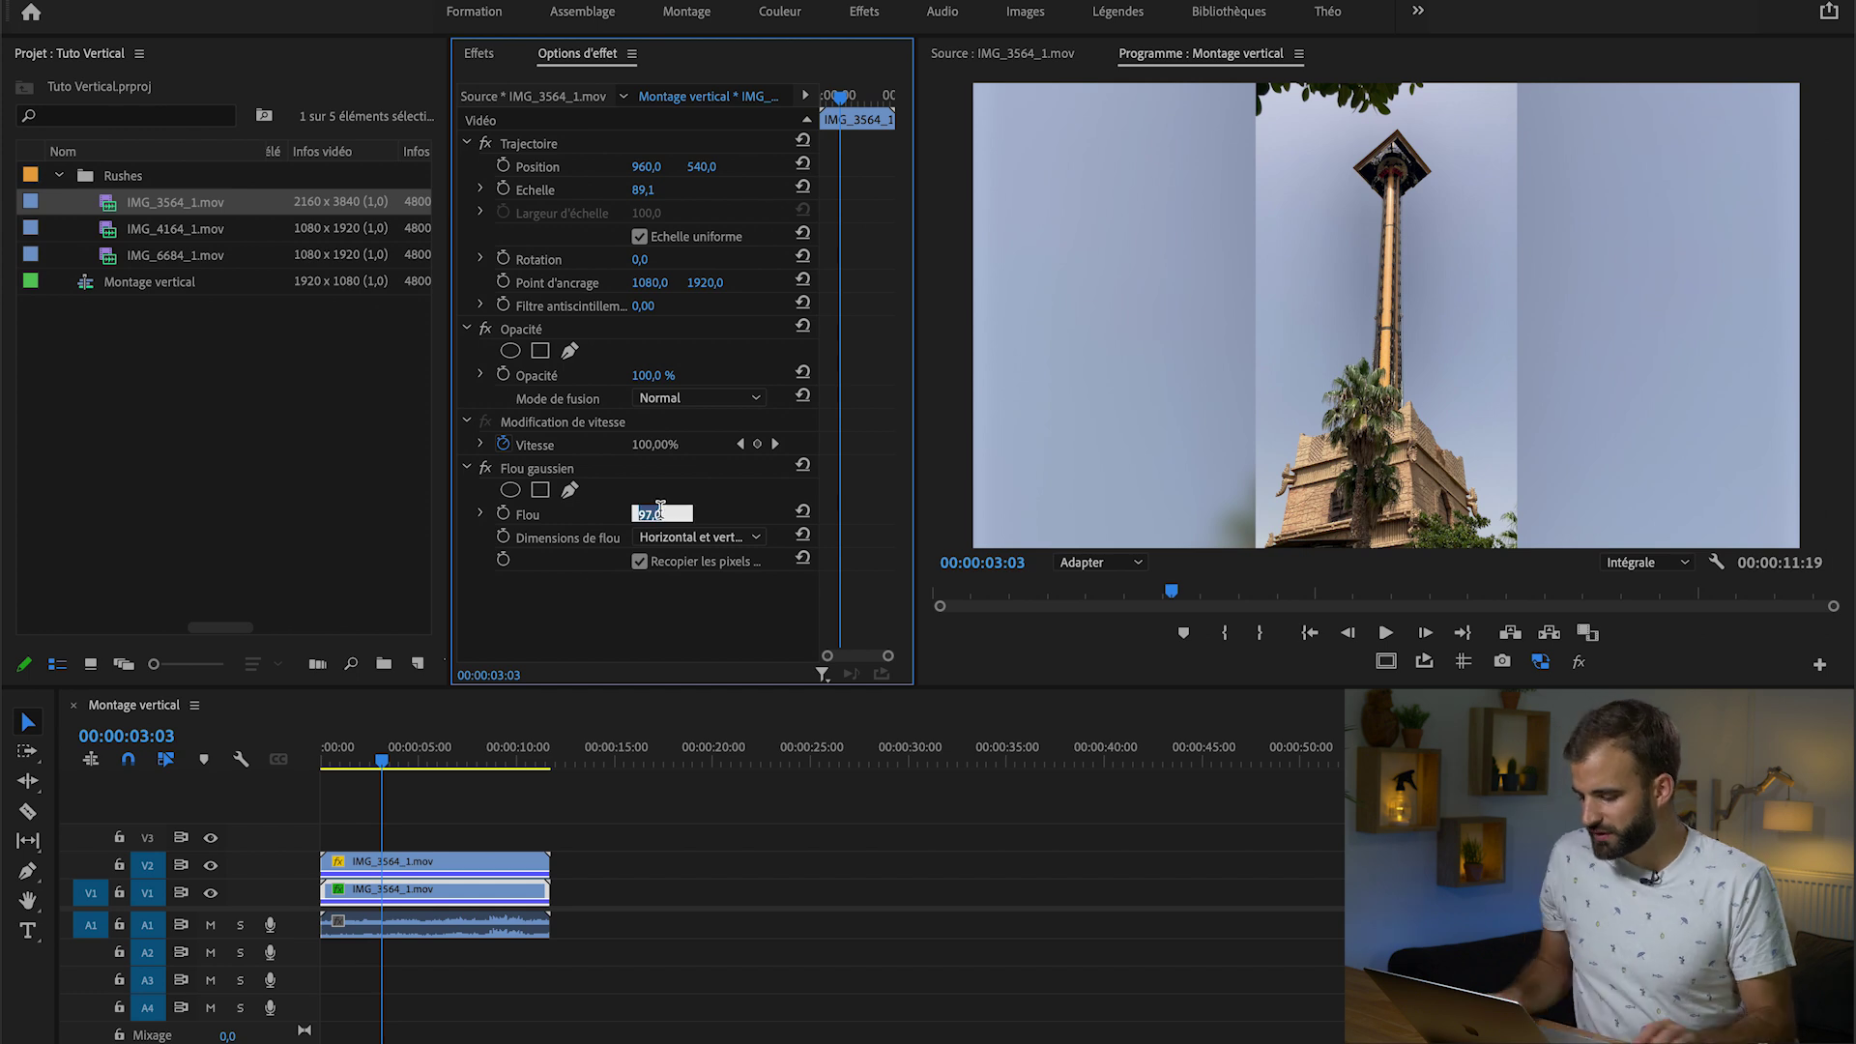
{"action": "type", "text": "0"}
{"action": "left_click", "coordinate": [413, 766]}
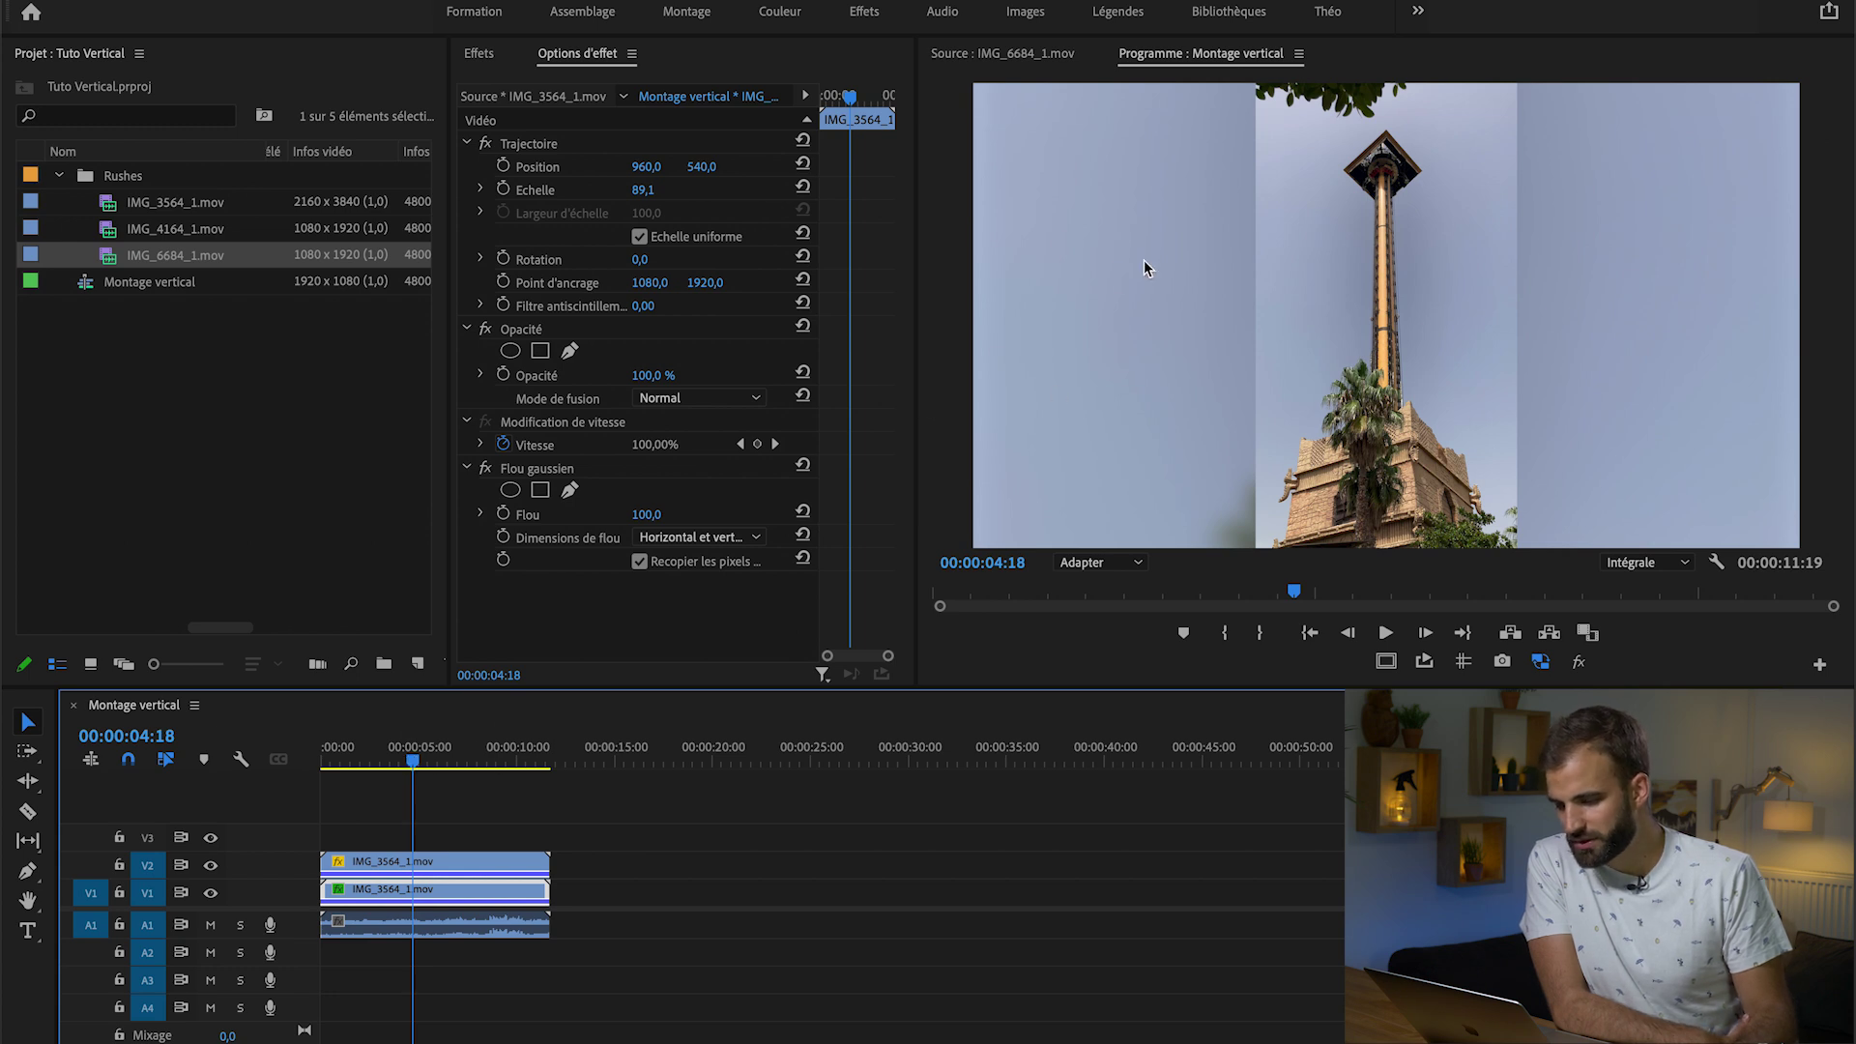
{"action": "left_click_drag", "start_coordinate": [666, 522], "coordinate": [655, 522]}
{"action": "mouse_move", "coordinate": [393, 766]}
{"action": "left_mouse_down"}
{"action": "mouse_move", "coordinate": [441, 773]}
{"action": "mouse_move", "coordinate": [364, 771]}
{"action": "mouse_move", "coordinate": [486, 777]}
{"action": "left_mouse_up"}
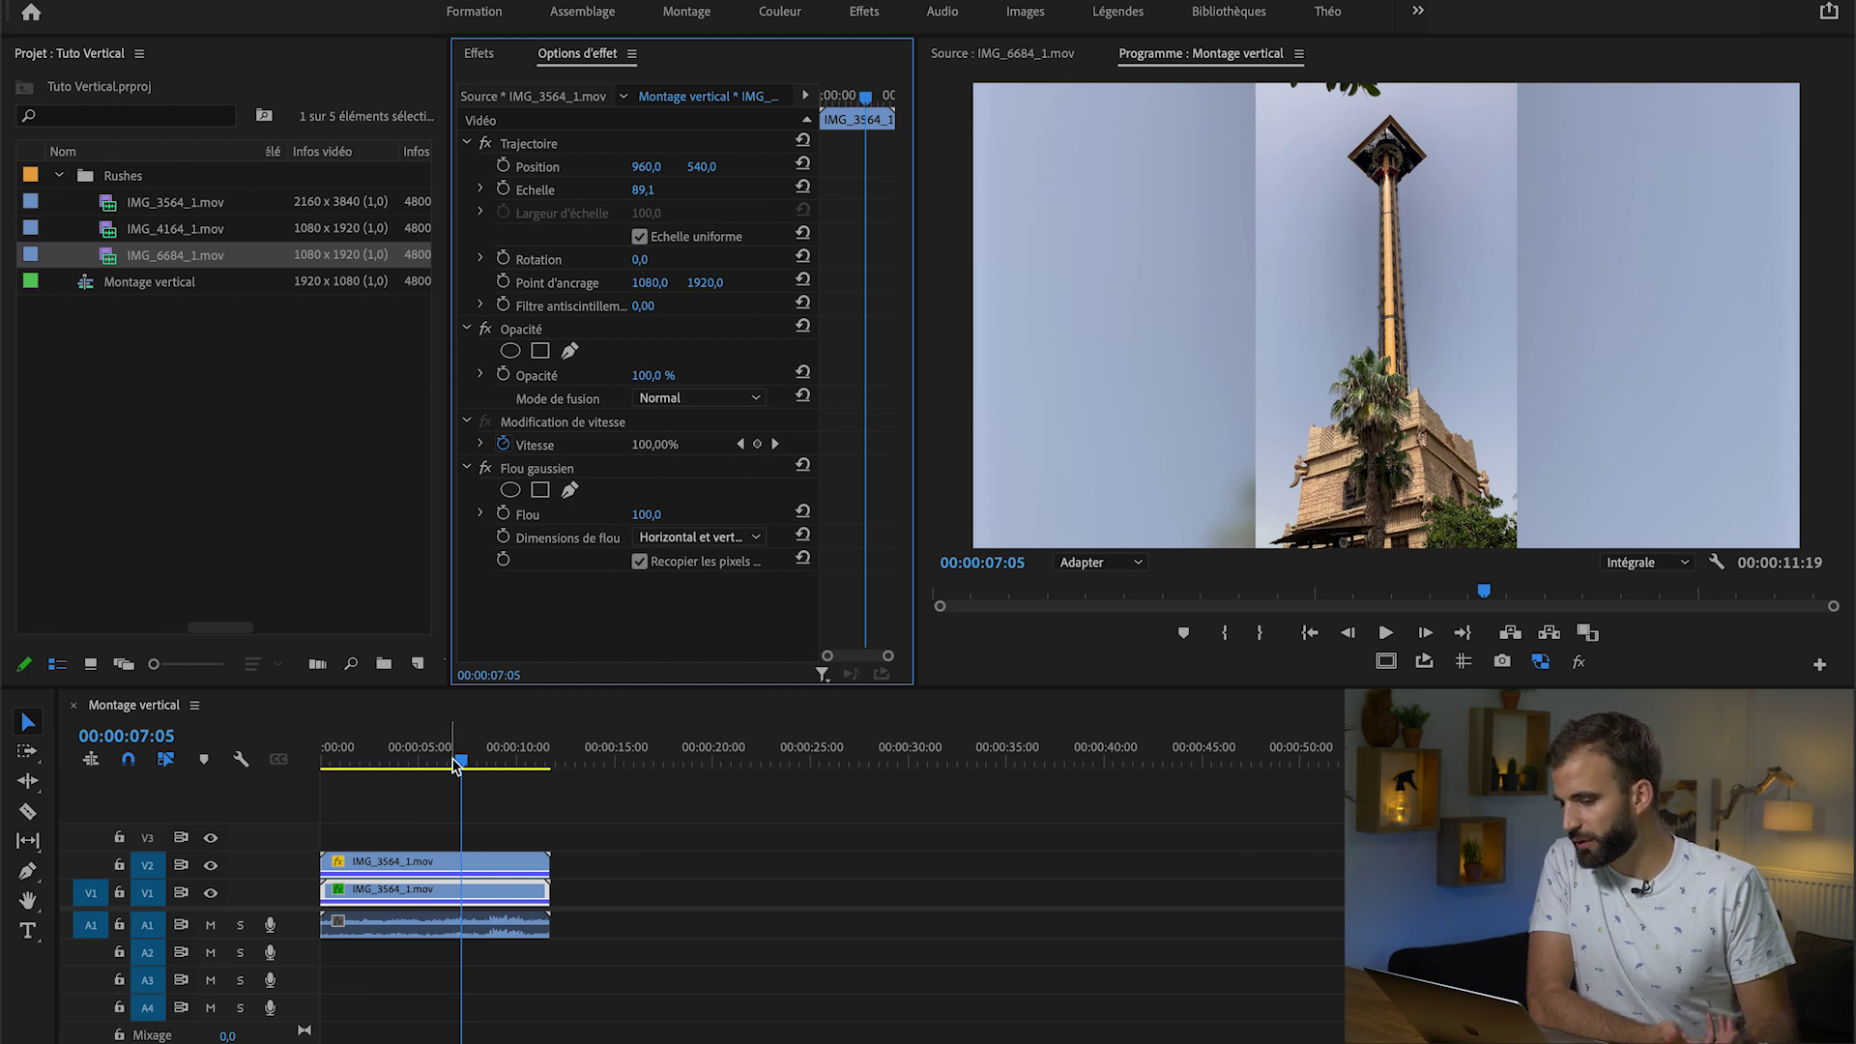
Toggle V1 visibility to compare with and without the blurred background, mute A1, and play back.
{"action": "left_click_drag", "start_coordinate": [433, 763], "coordinate": [412, 763]}
{"action": "left_click", "coordinate": [458, 817]}
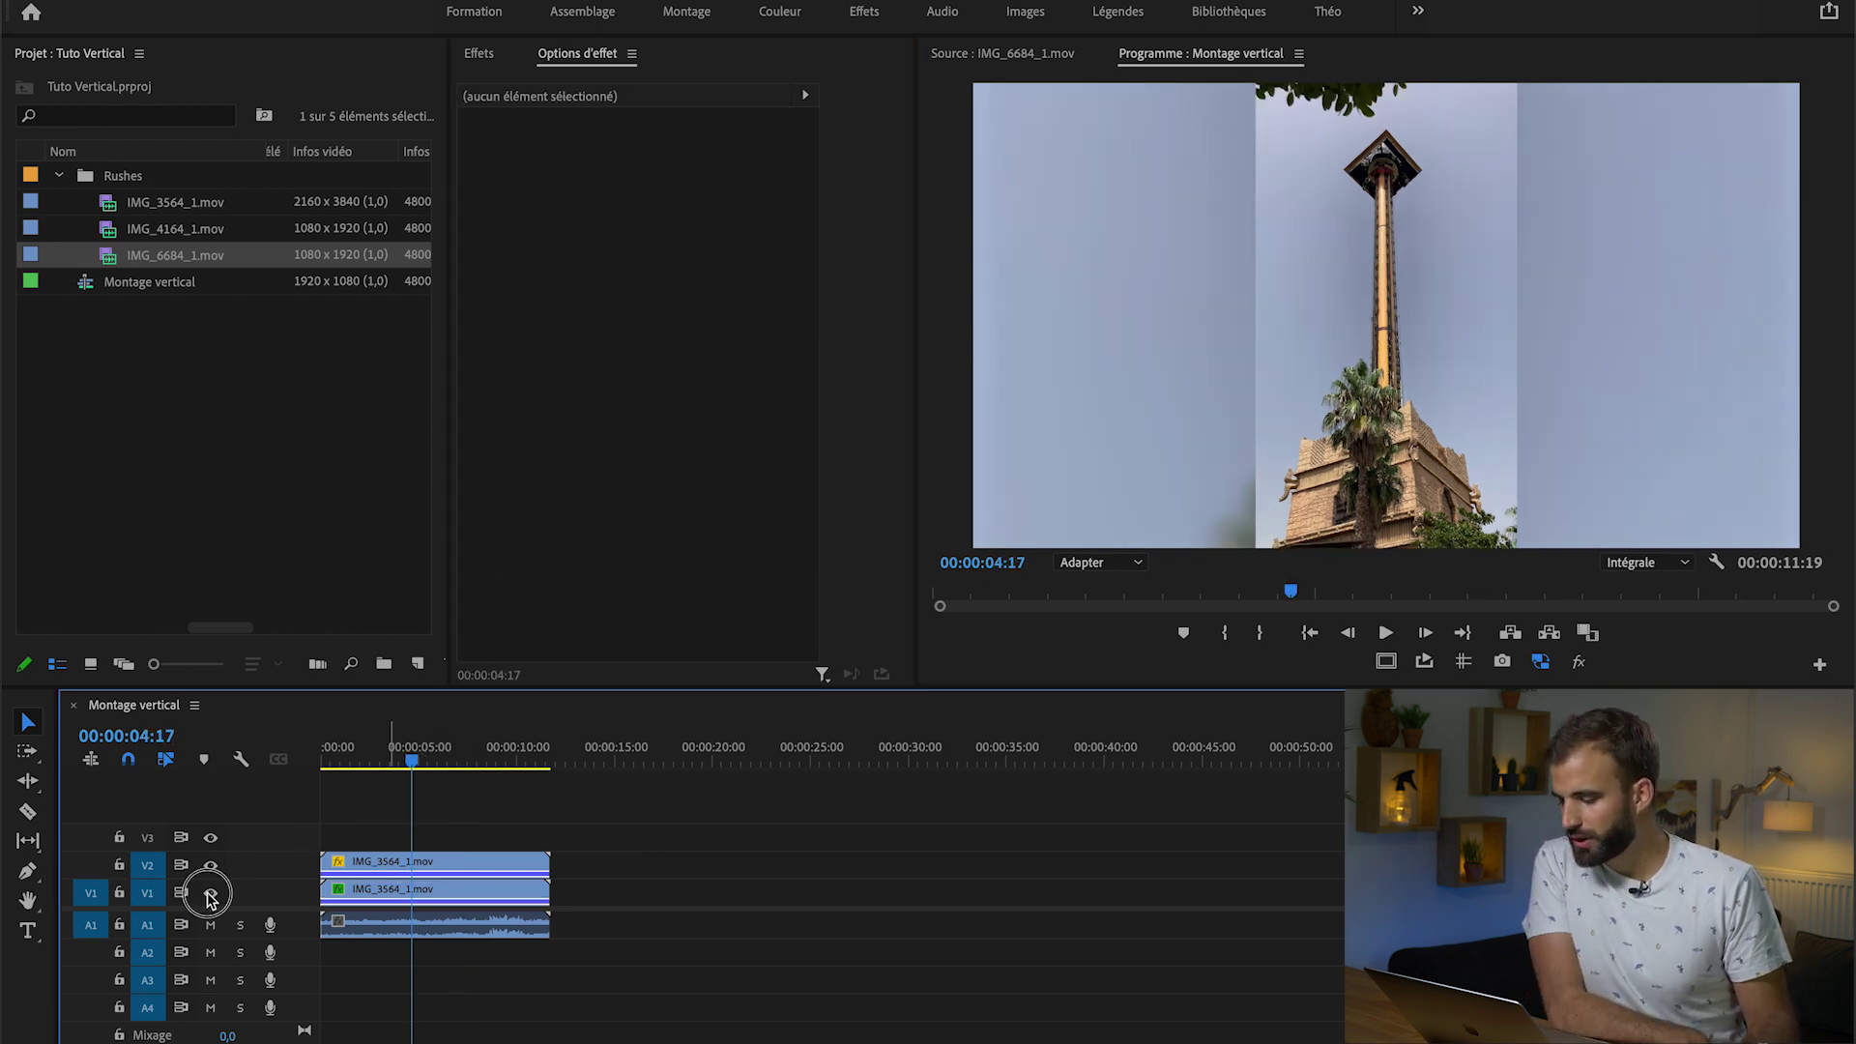
{"action": "left_click", "coordinate": [210, 895]}
{"action": "left_click", "coordinate": [210, 895]}
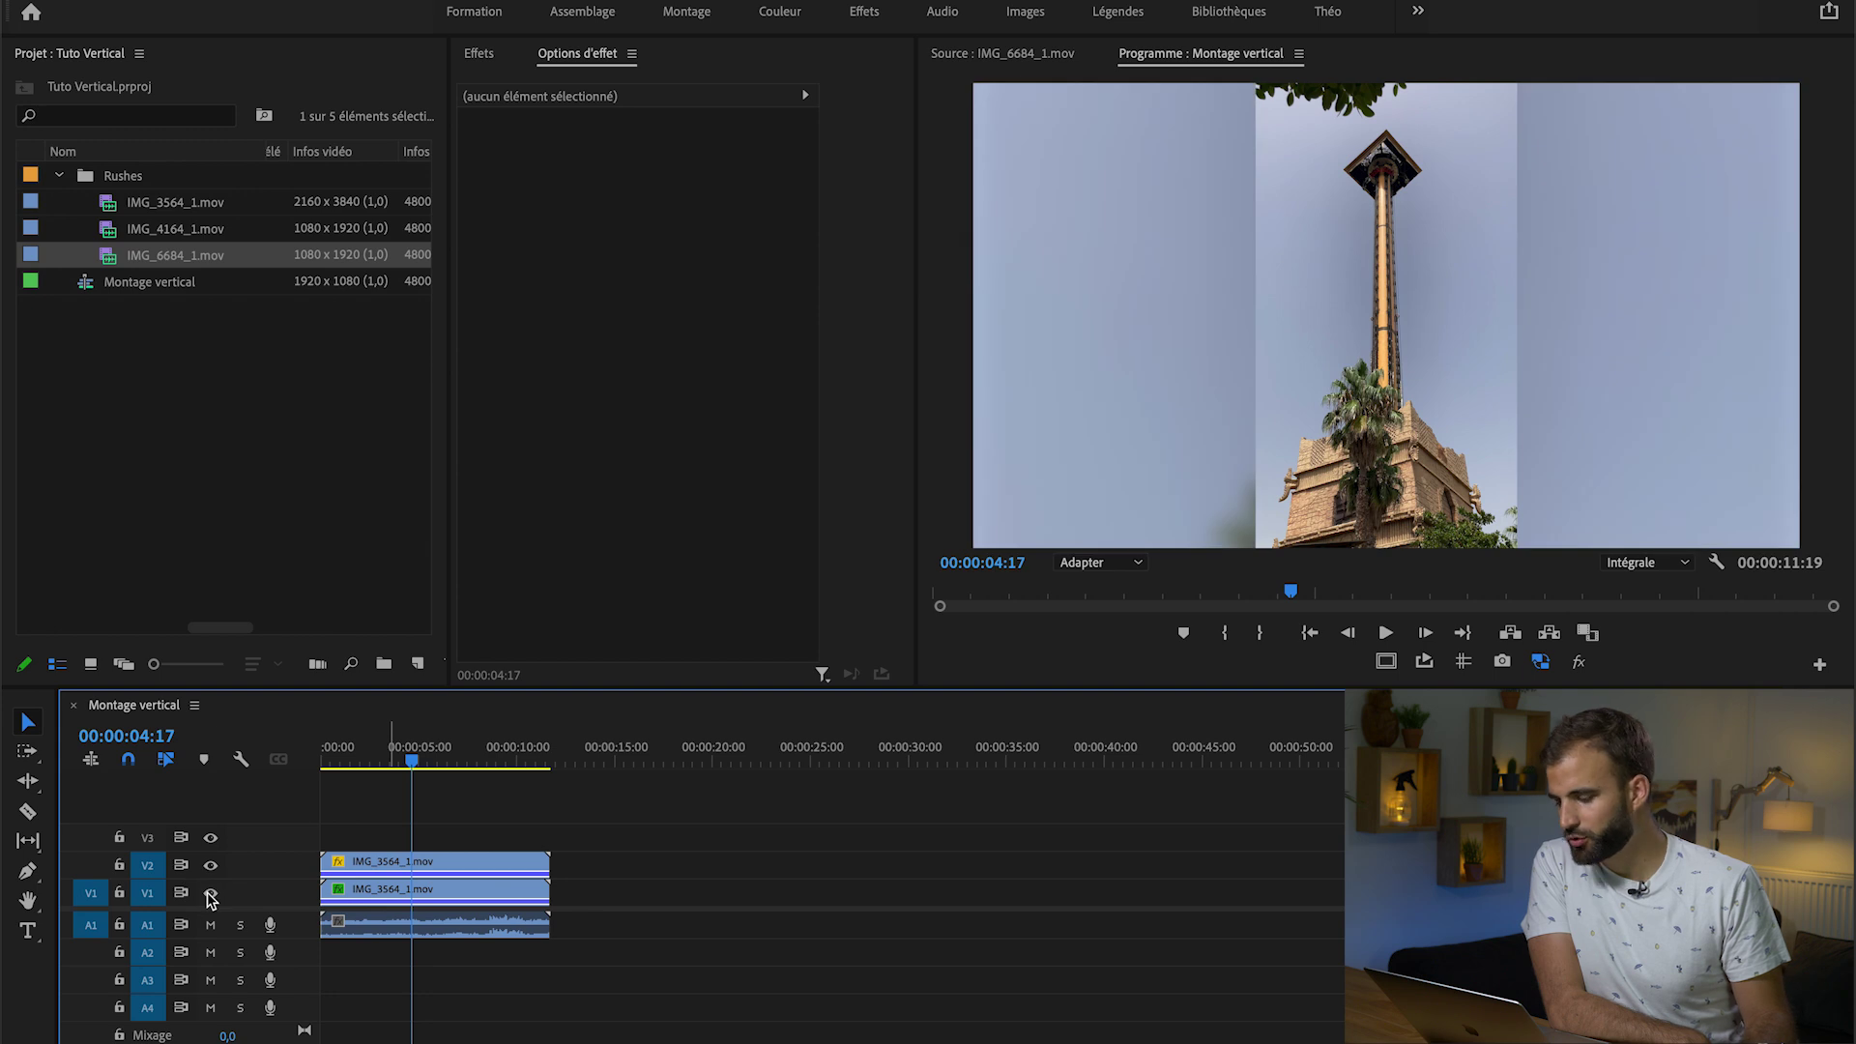
{"action": "left_click", "coordinate": [209, 892]}
{"action": "left_click", "coordinate": [210, 924]}
{"action": "left_click", "coordinate": [469, 750]}
{"action": "key", "text": "space"}
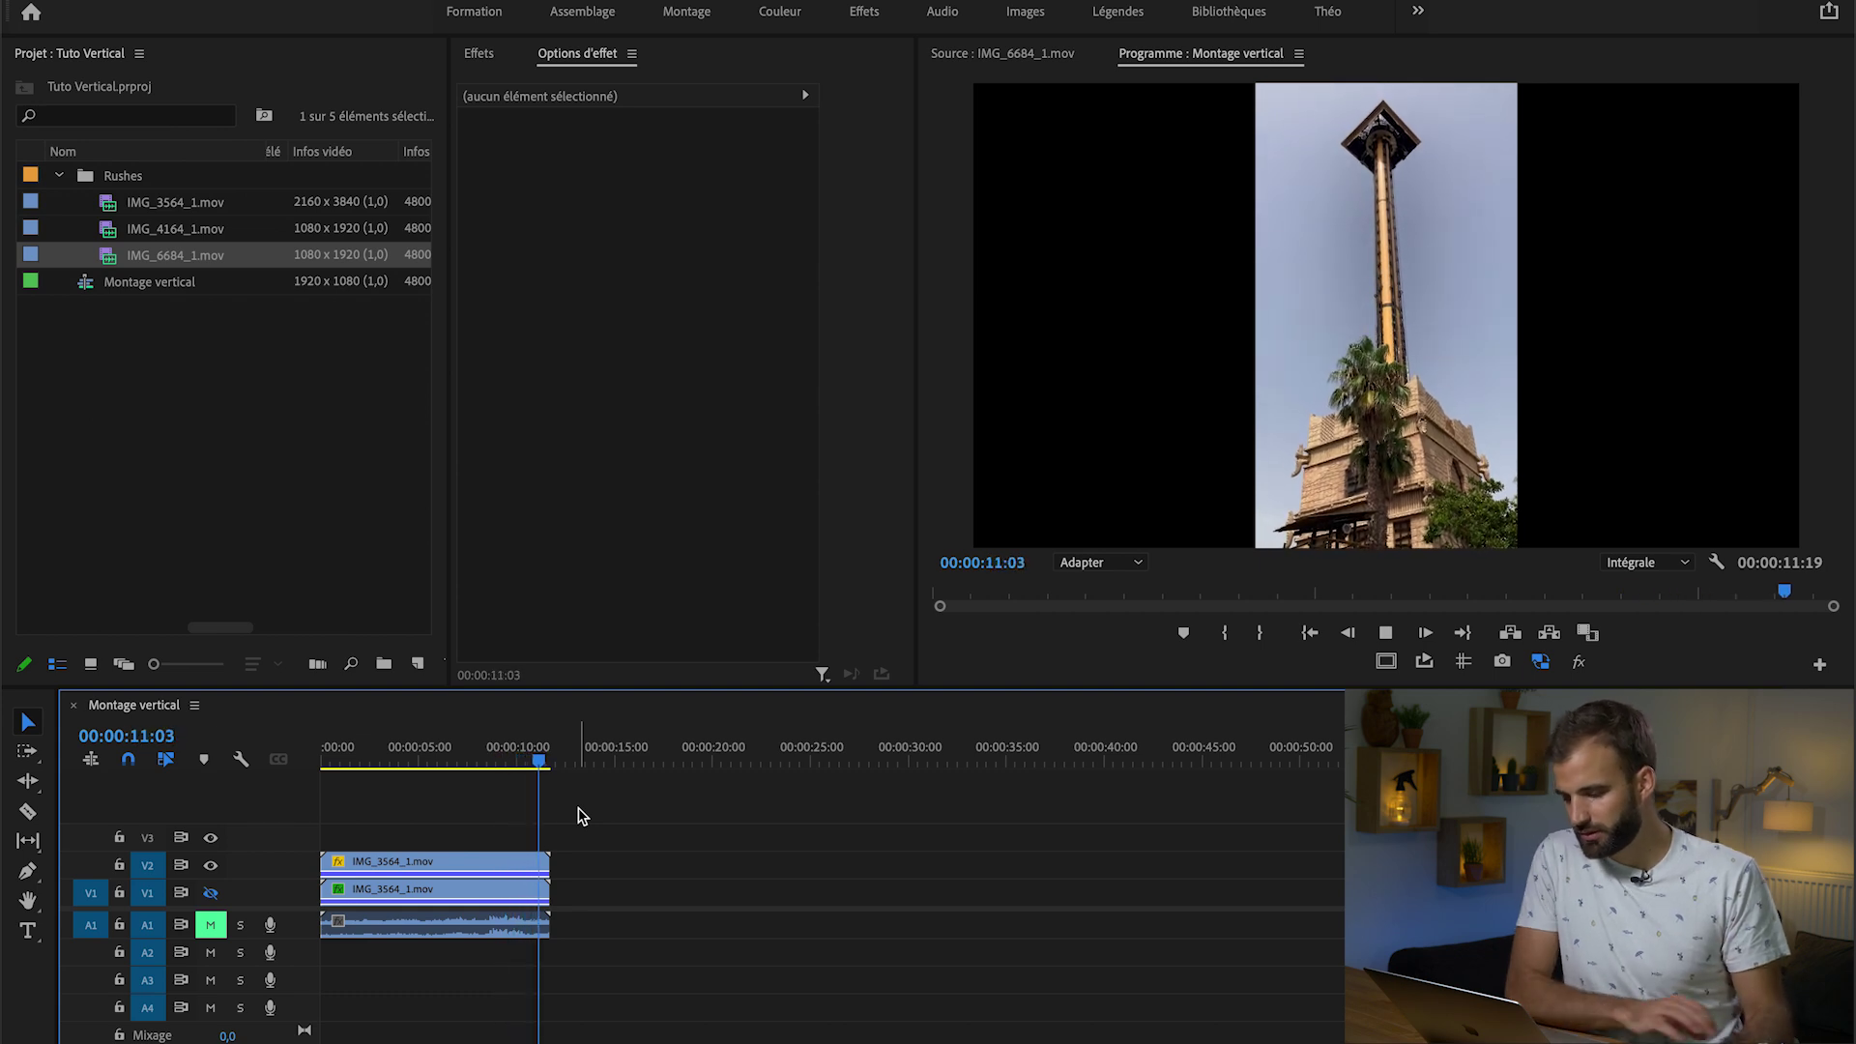
{"action": "left_click", "coordinate": [209, 892]}
{"action": "left_click_drag", "start_coordinate": [435, 763], "coordinate": [448, 763]}
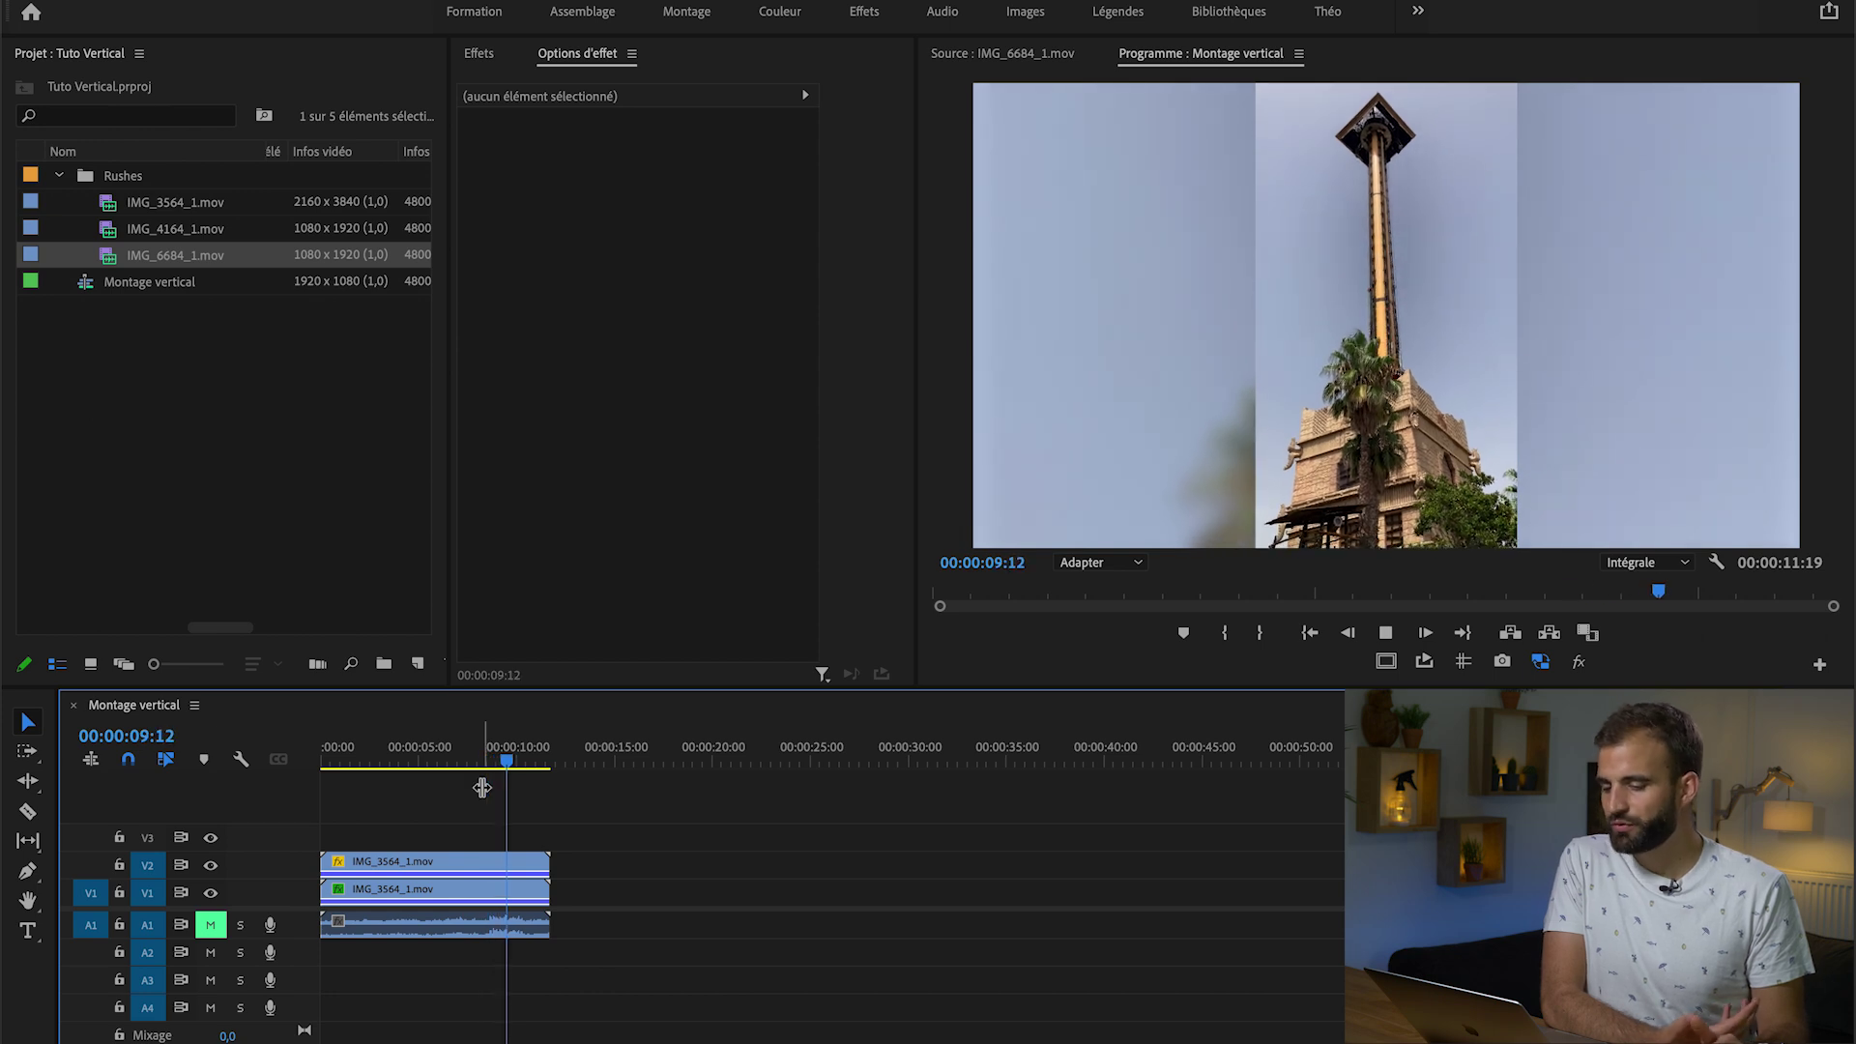
Scale the centred V2 tower copy to 42.1 at position 960, 740, then play back to review.
{"action": "left_click_drag", "start_coordinate": [482, 788], "coordinate": [463, 794]}
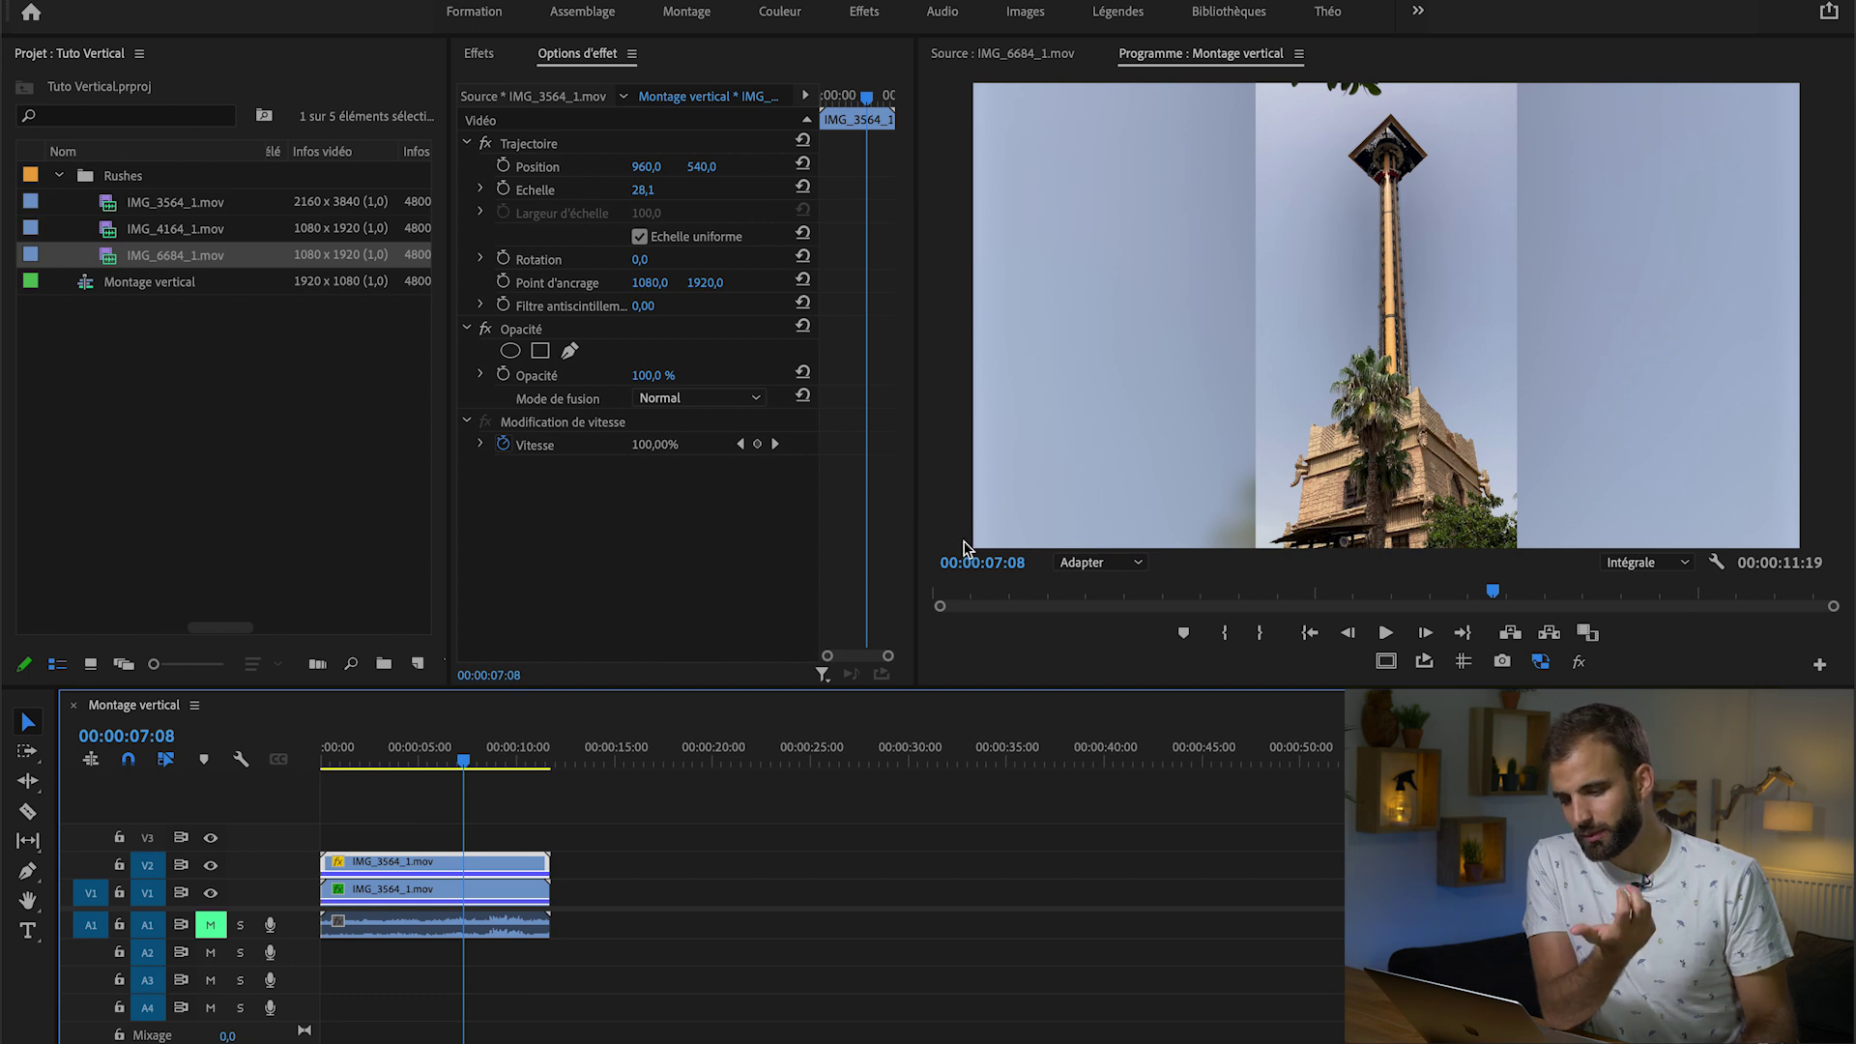
{"action": "left_click_drag", "start_coordinate": [643, 196], "coordinate": [734, 167]}
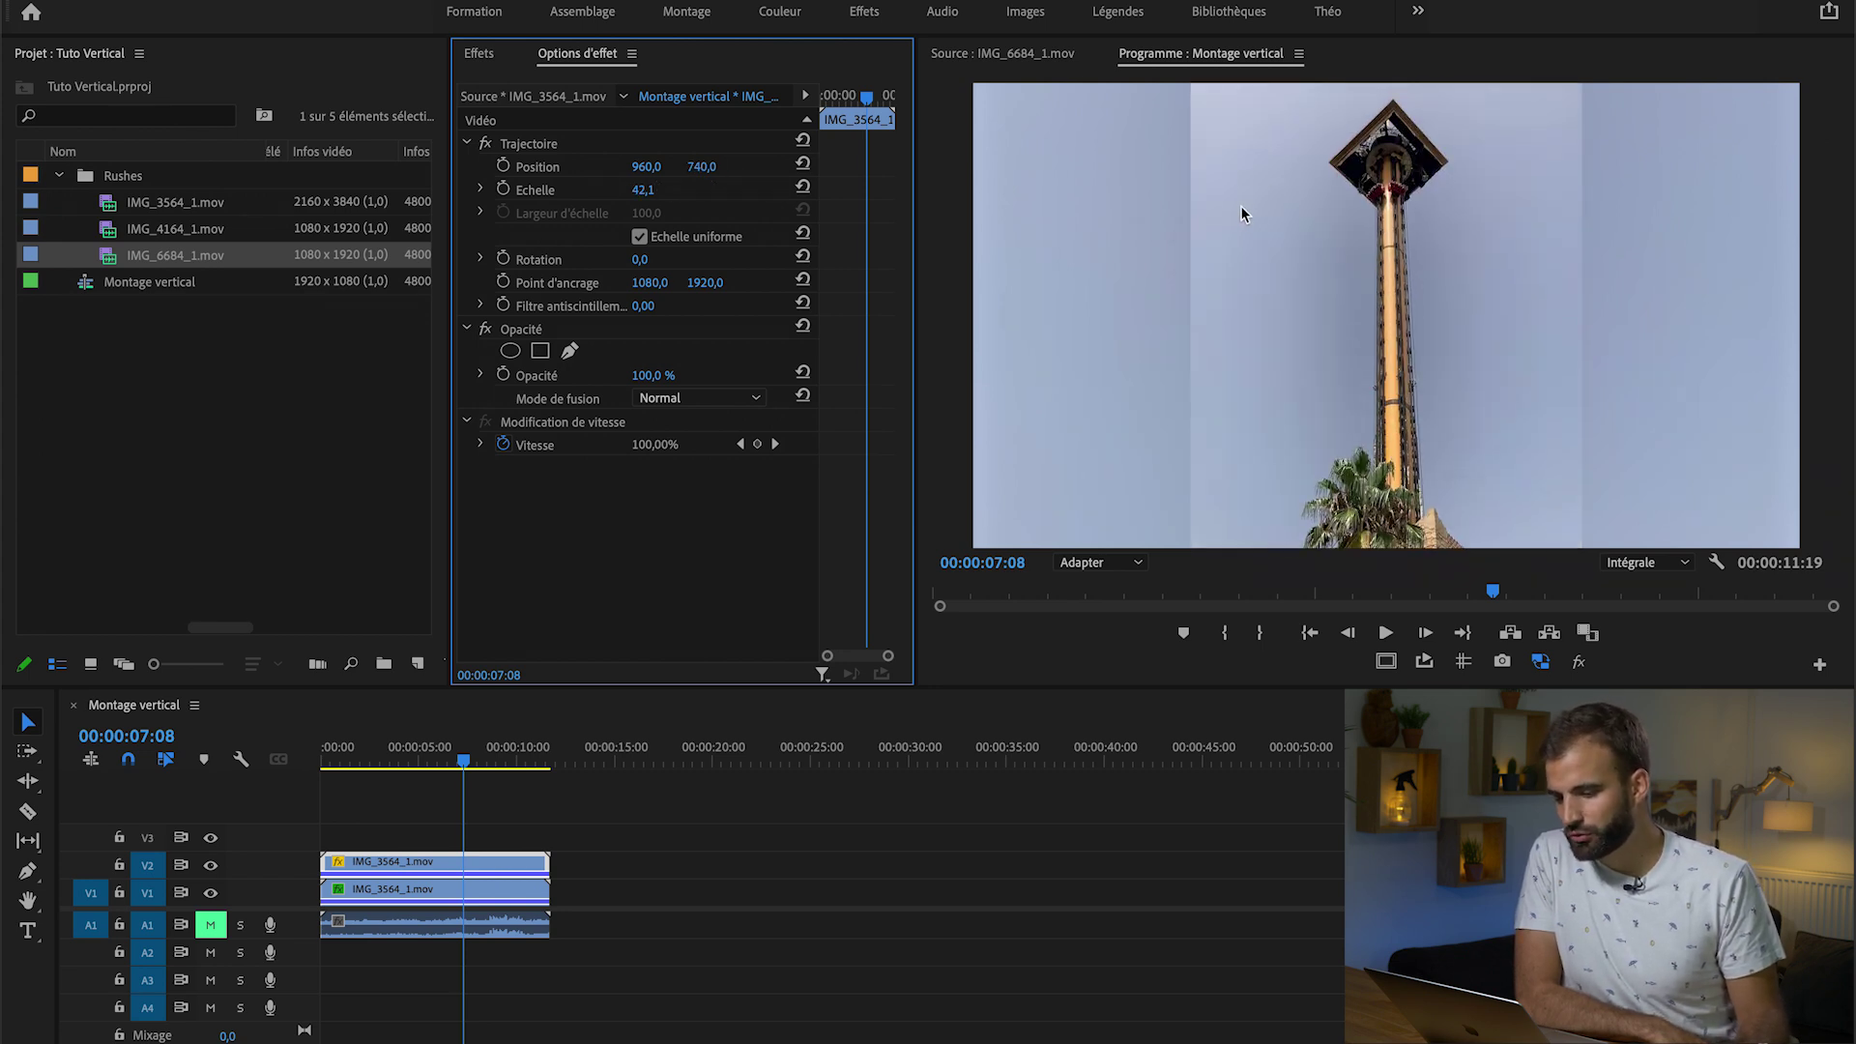
{"action": "mouse_move", "coordinate": [638, 190]}
{"action": "left_mouse_down"}
{"action": "mouse_move", "coordinate": [682, 189]}
{"action": "mouse_move", "coordinate": [637, 189]}
{"action": "left_mouse_up"}
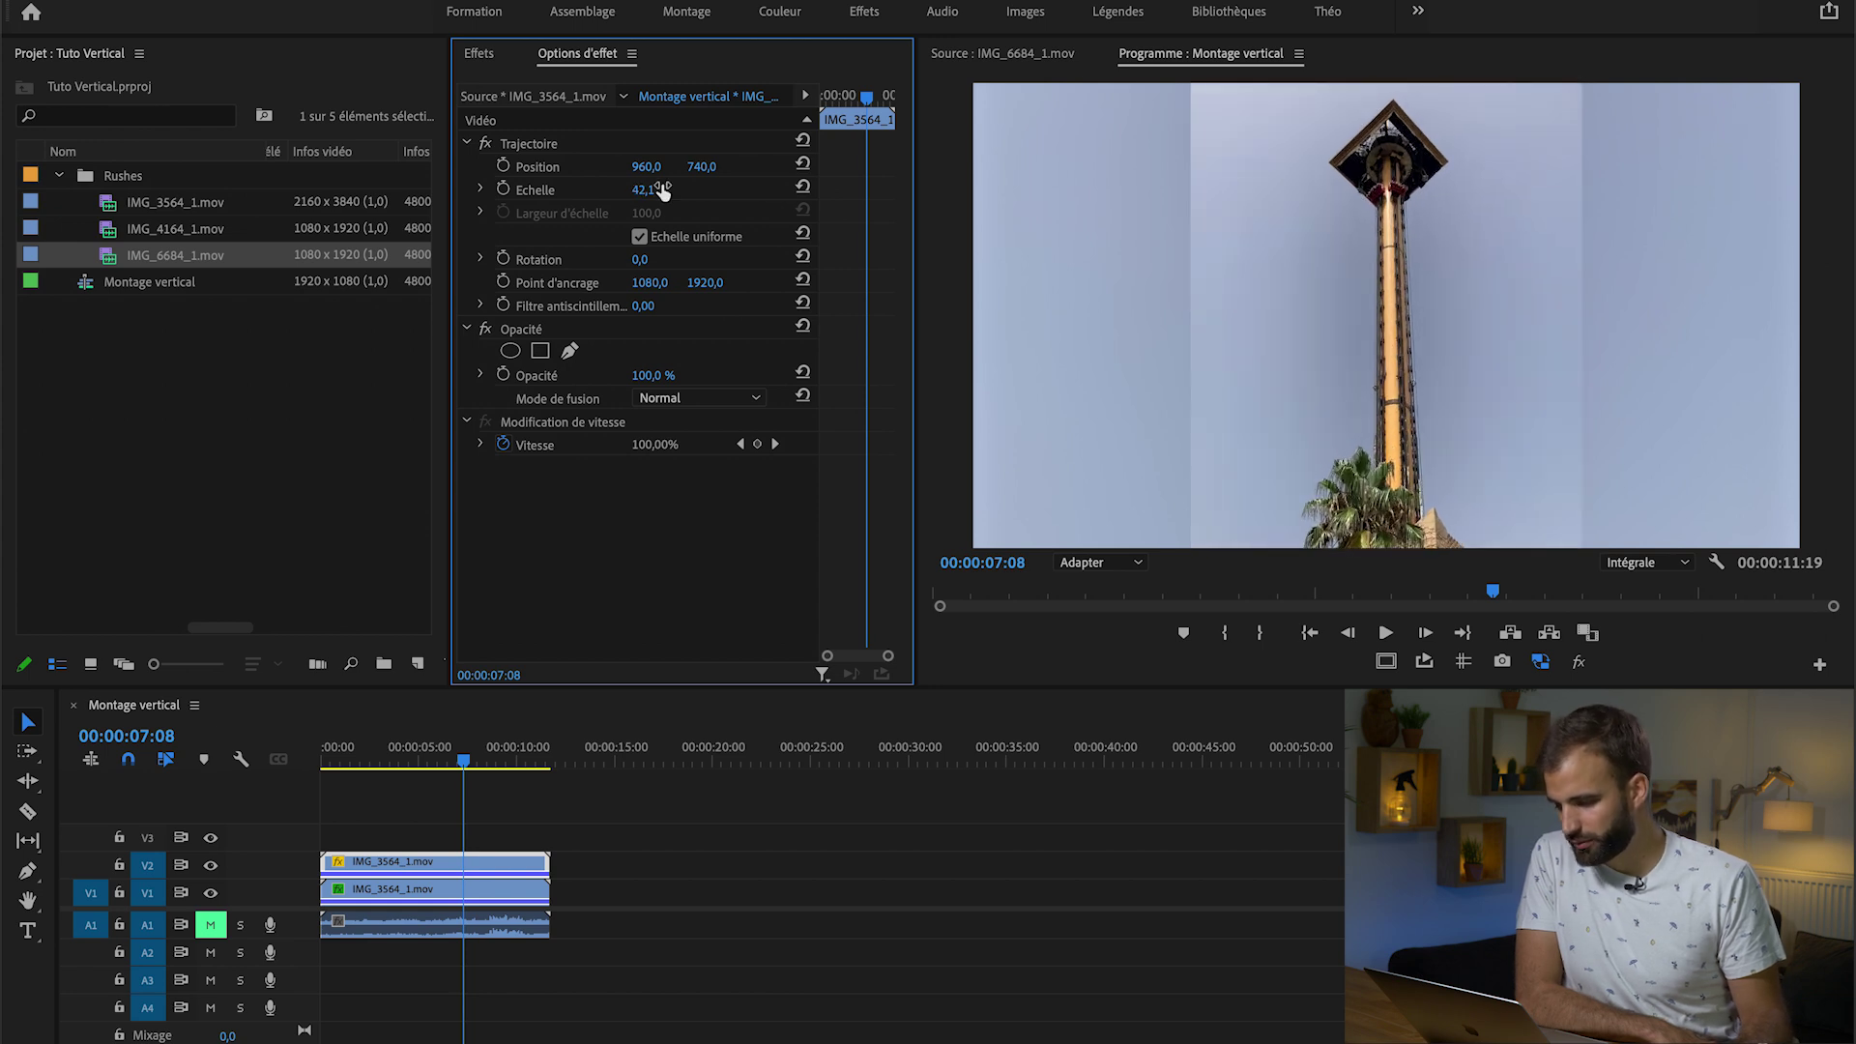
{"action": "left_click_drag", "start_coordinate": [467, 760], "coordinate": [398, 763]}
{"action": "key", "text": "l"}
{"action": "key", "text": "l"}
{"action": "key", "text": "l"}
{"action": "key", "text": "k"}
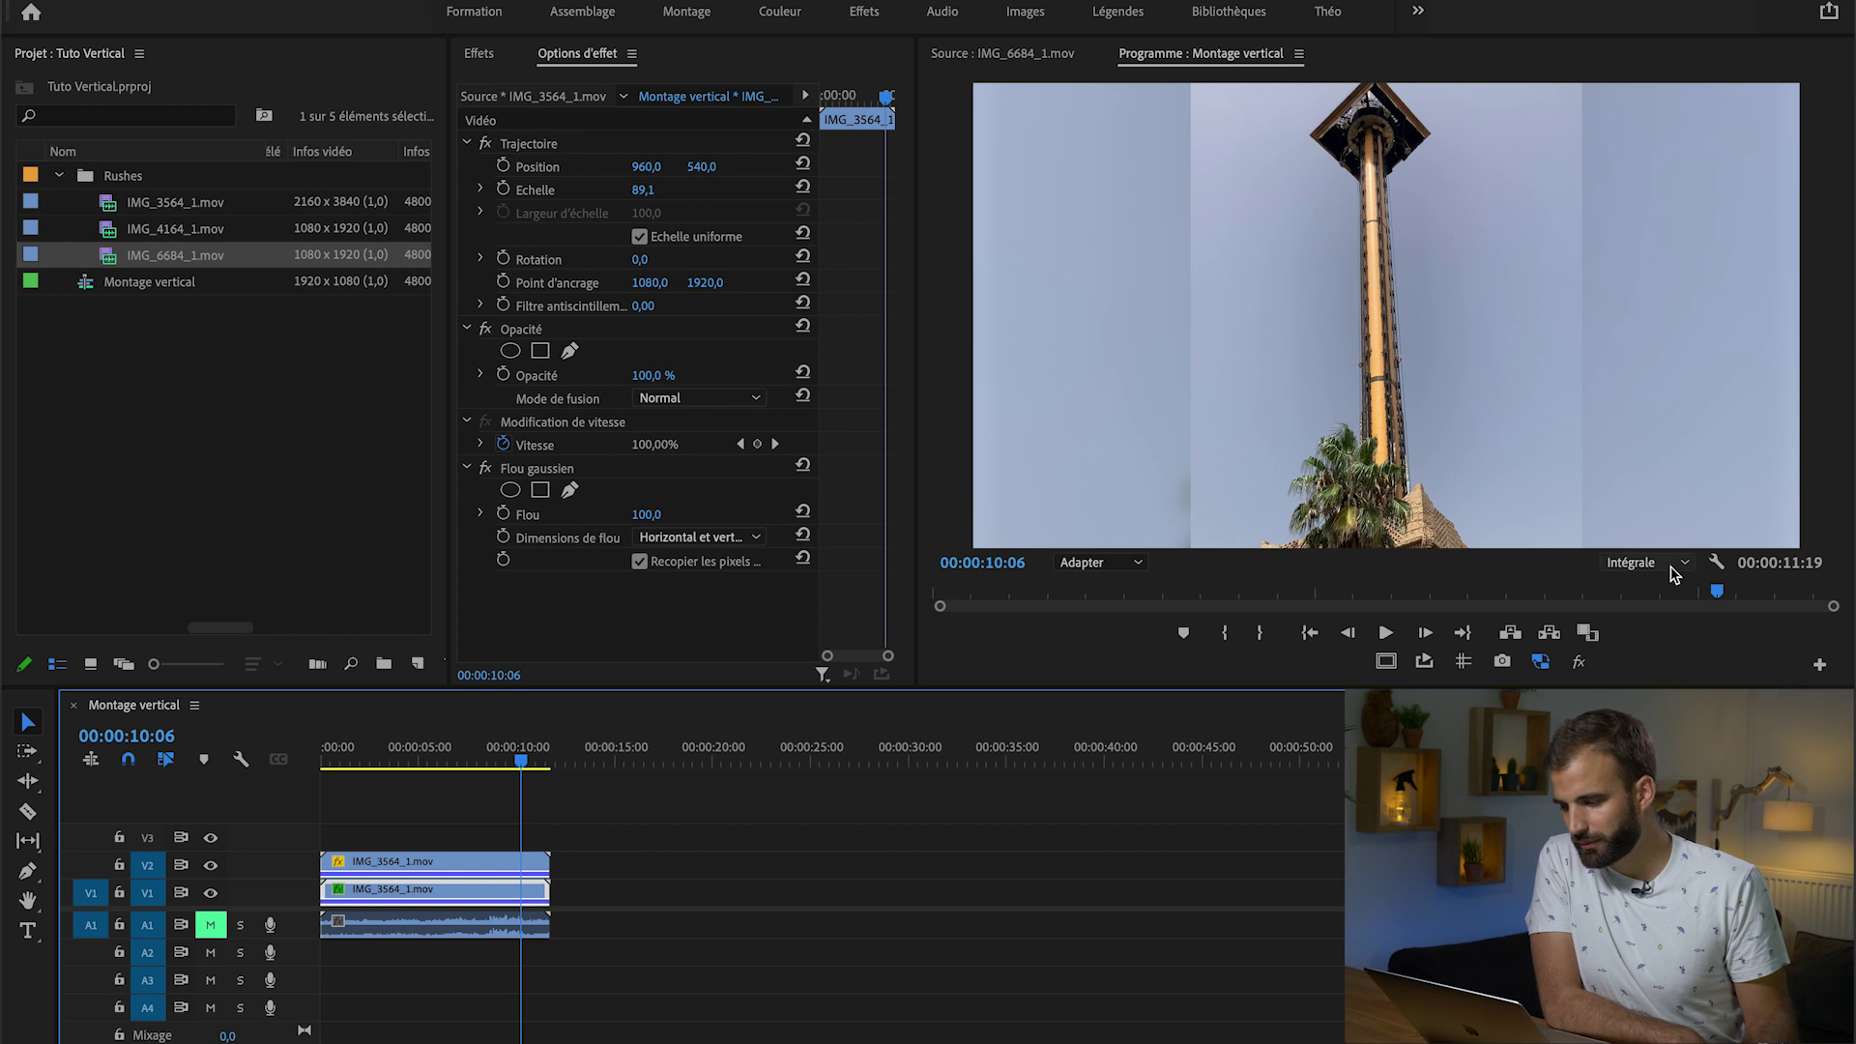
Set the tower background to 93% opacity and 118 blur, then select the cyclist clip's lower copy.
{"action": "mouse_move", "coordinate": [651, 377]}
{"action": "left_mouse_down"}
{"action": "mouse_move", "coordinate": [632, 377]}
{"action": "mouse_move", "coordinate": [667, 374]}
{"action": "left_mouse_up"}
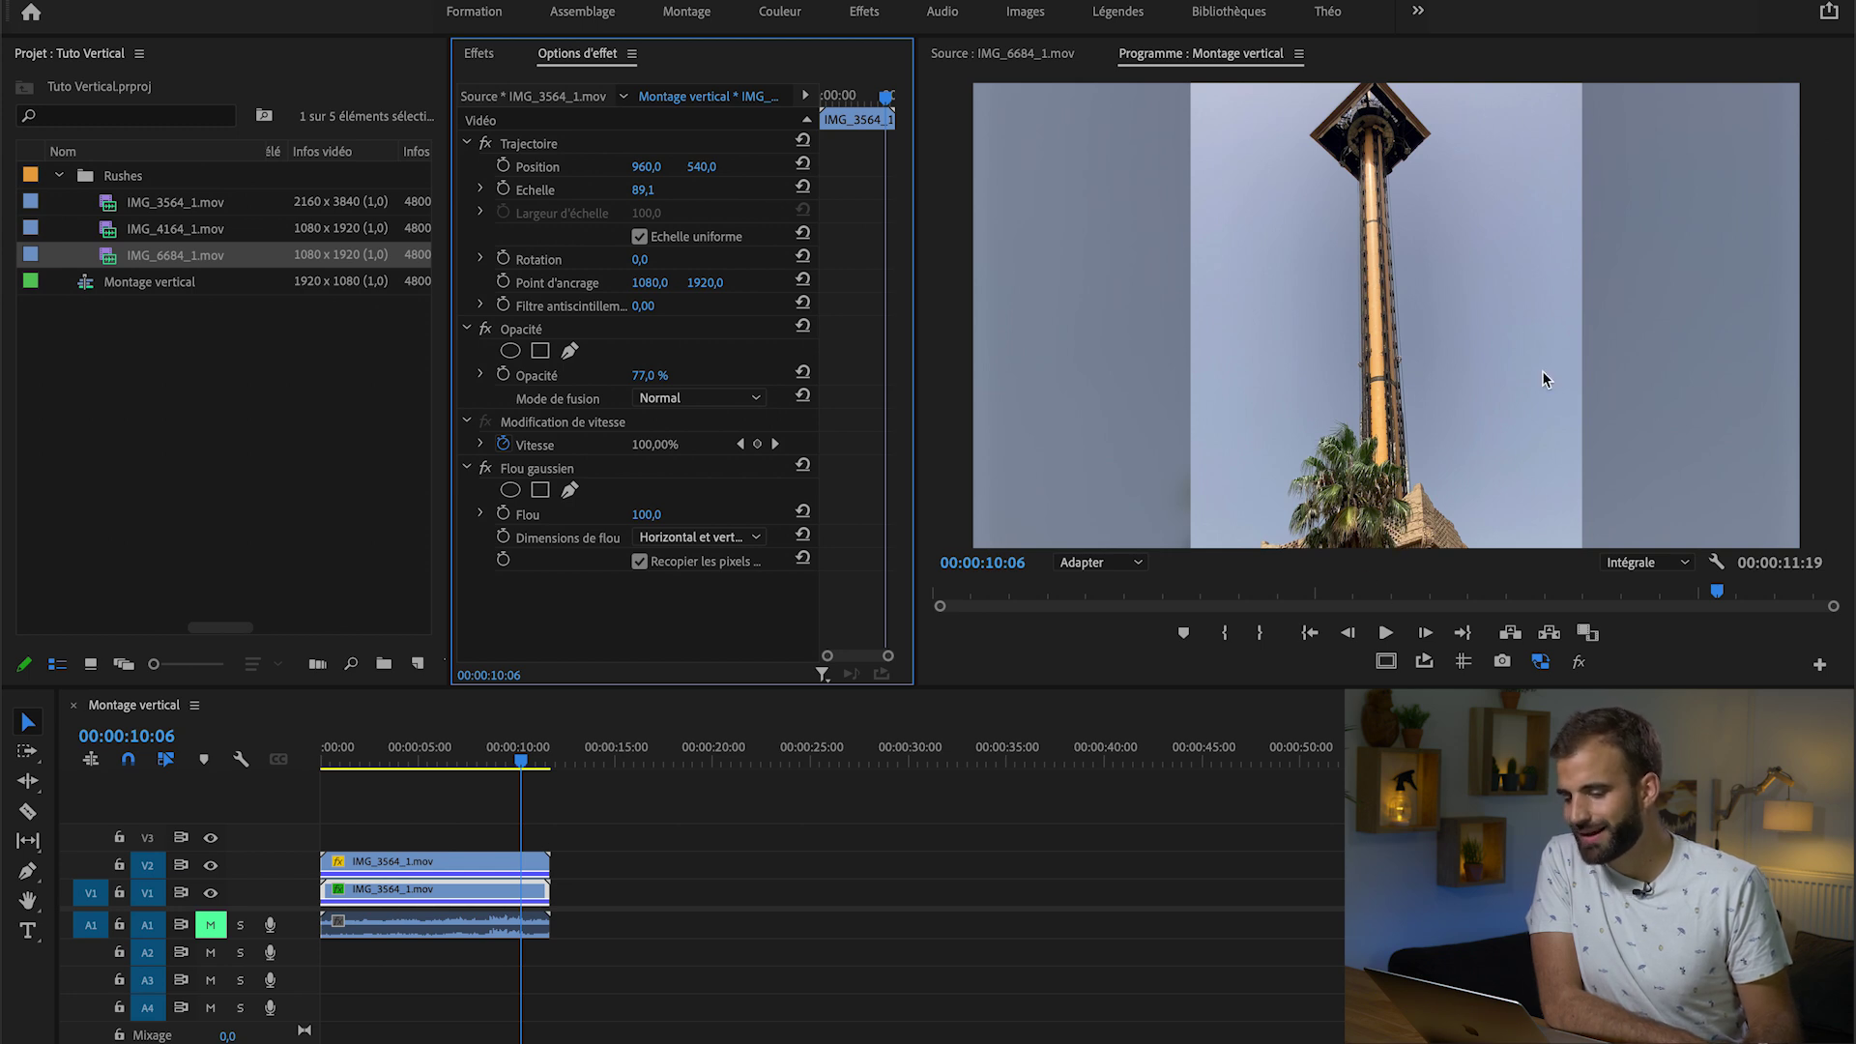
{"action": "left_click_drag", "start_coordinate": [643, 375], "coordinate": [659, 375]}
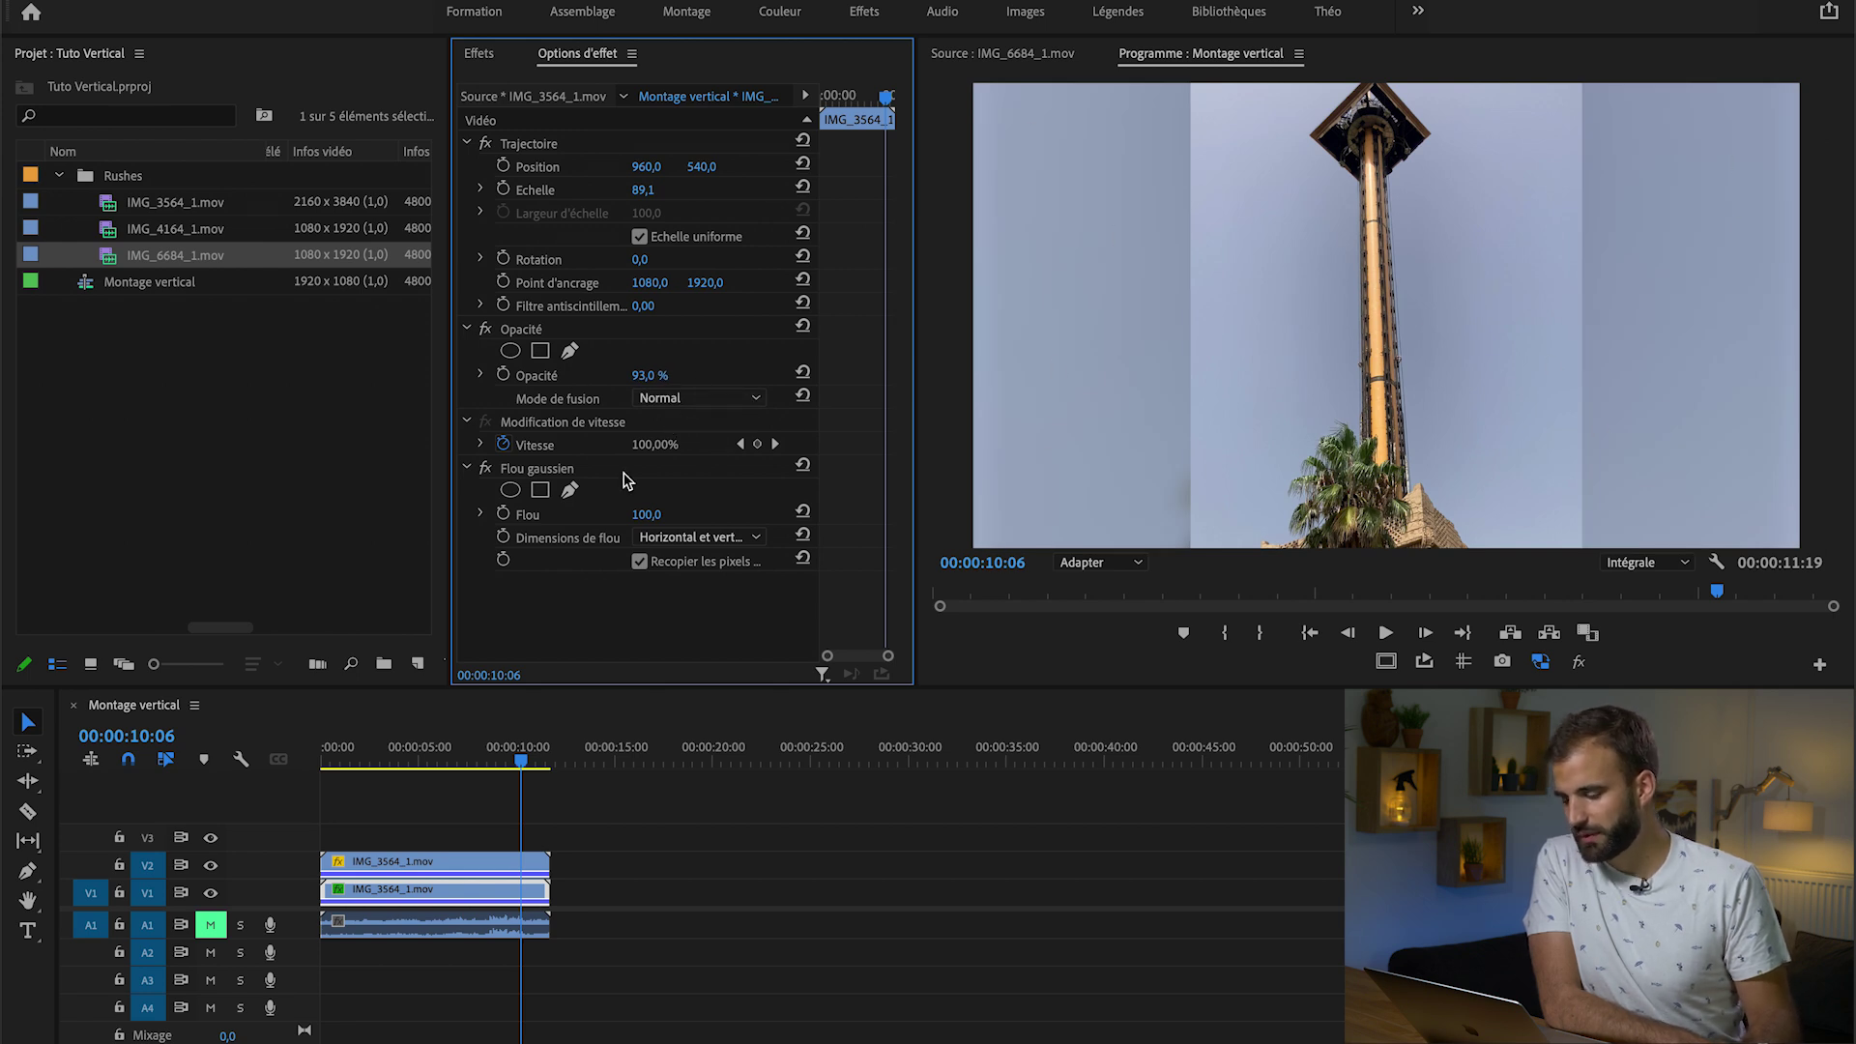
{"action": "left_click_drag", "start_coordinate": [655, 517], "coordinate": [646, 518]}
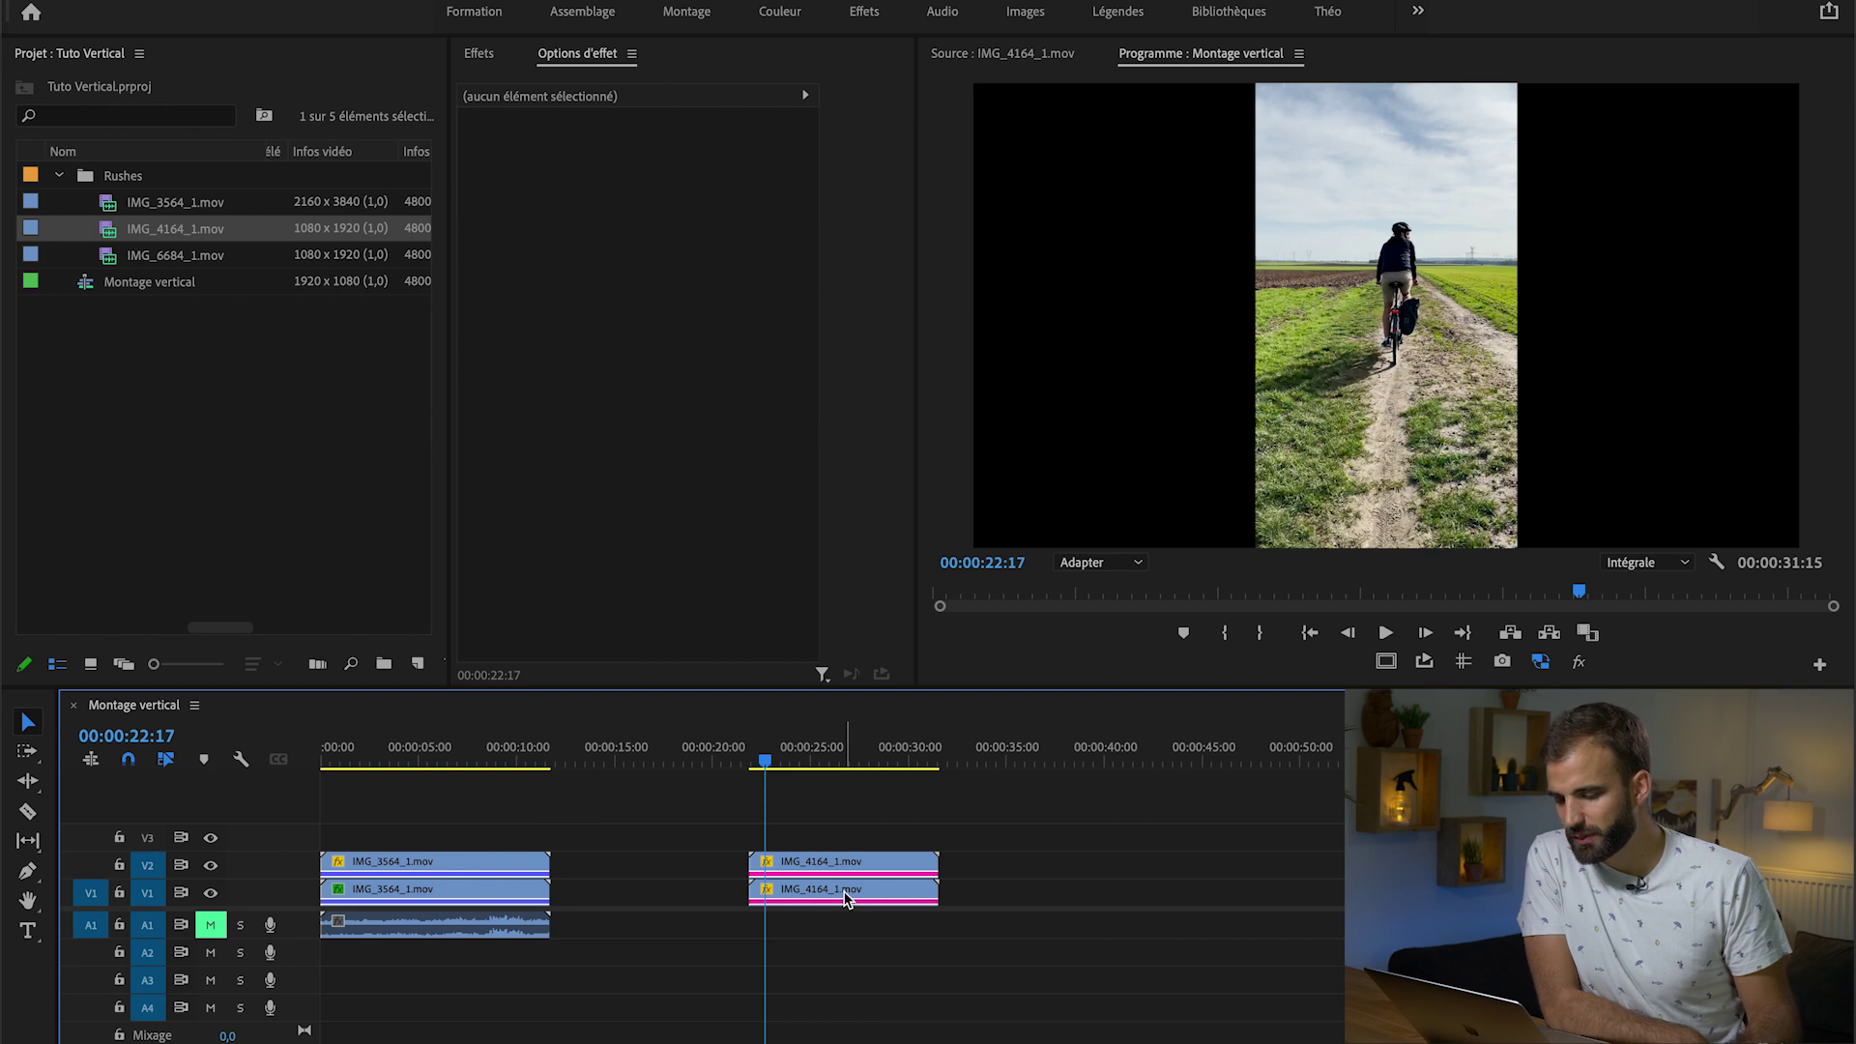
{"action": "left_click", "coordinate": [846, 899]}
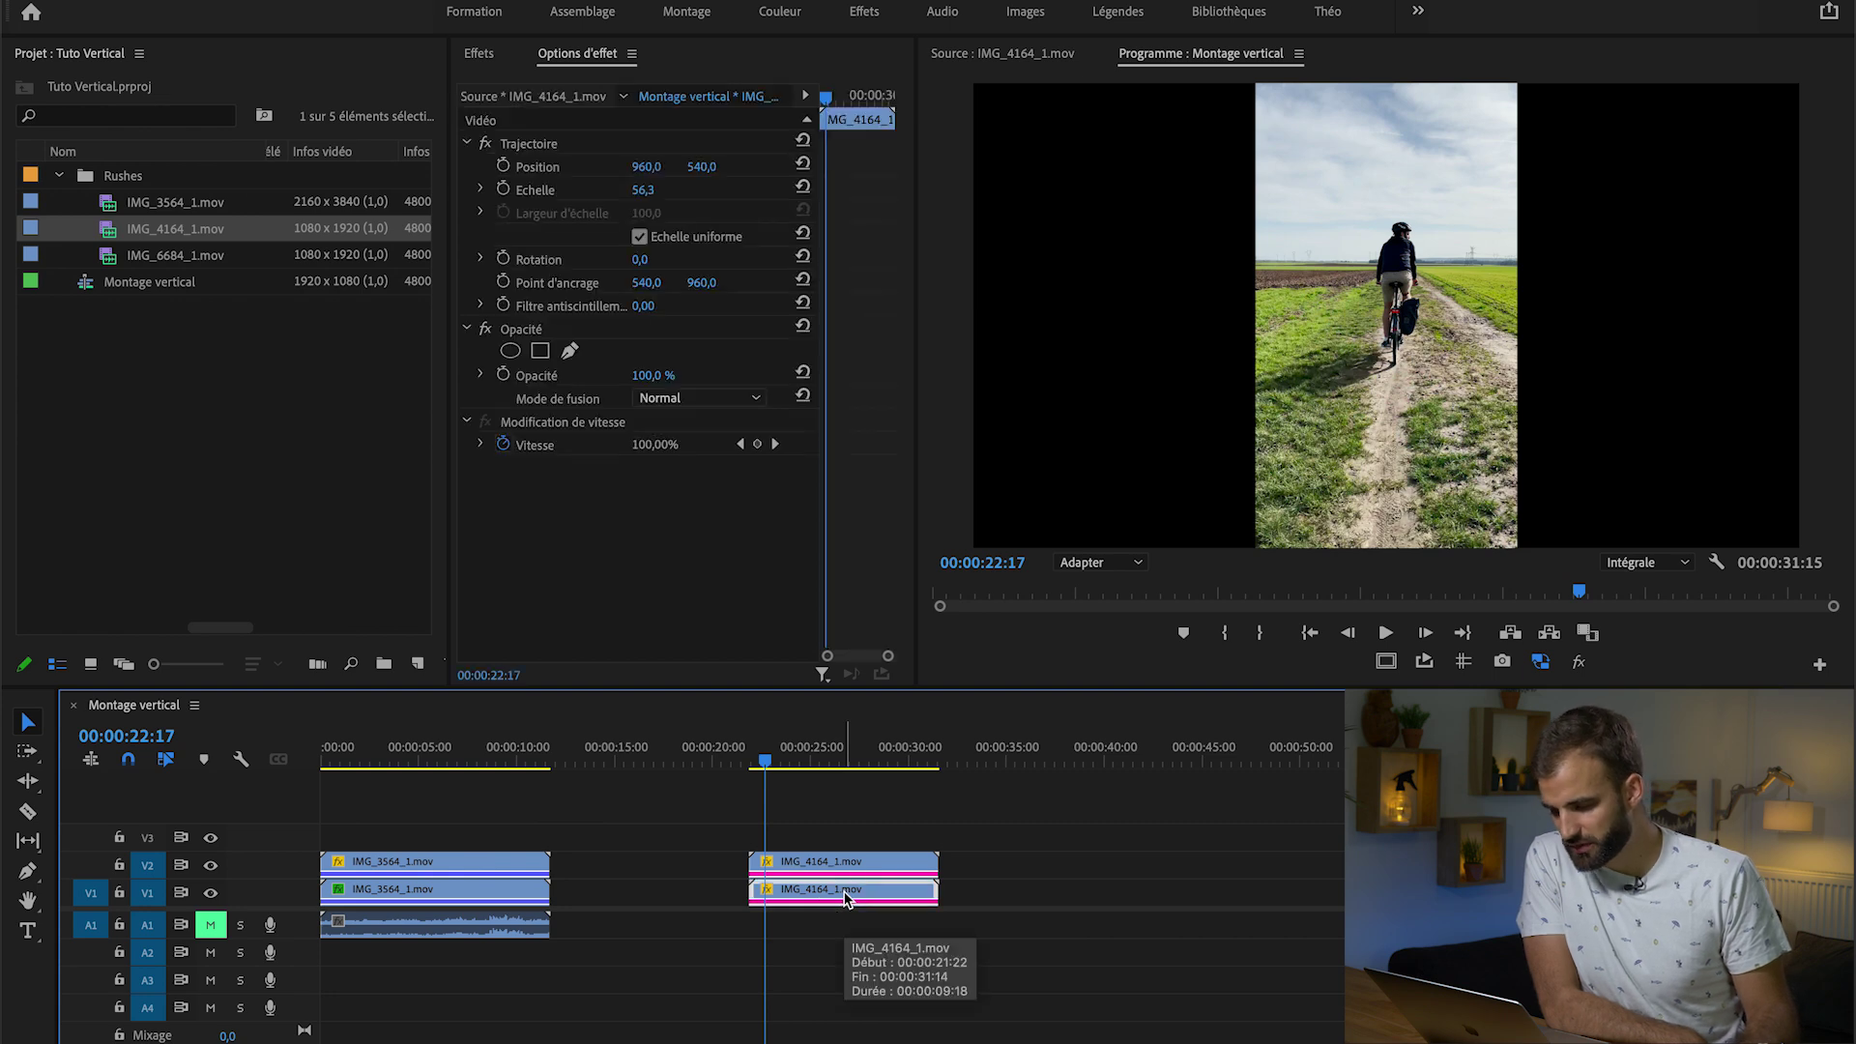
Scale the cyclist background copy to 178.3 at position 960, 809, then select the tower's Flou gaussien effect.
{"action": "left_click_drag", "start_coordinate": [646, 193], "coordinate": [764, 190]}
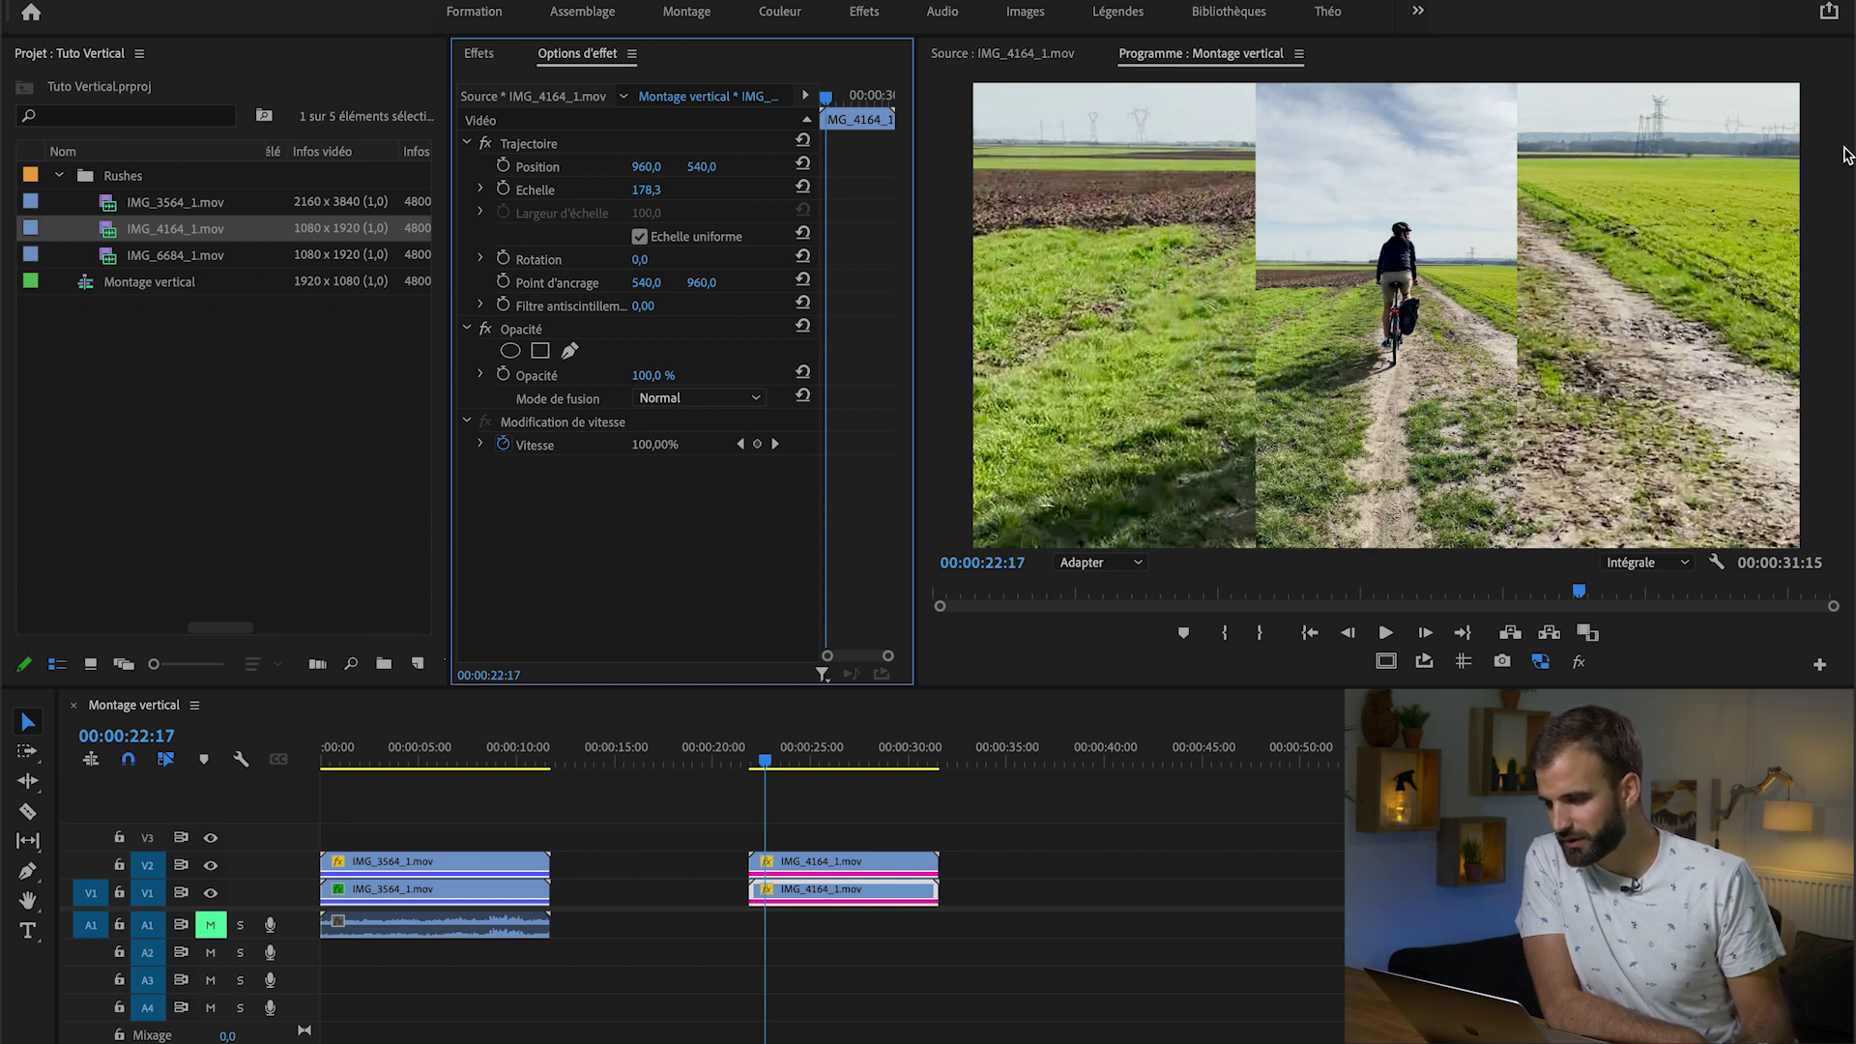
{"action": "left_click_drag", "start_coordinate": [703, 172], "coordinate": [833, 173]}
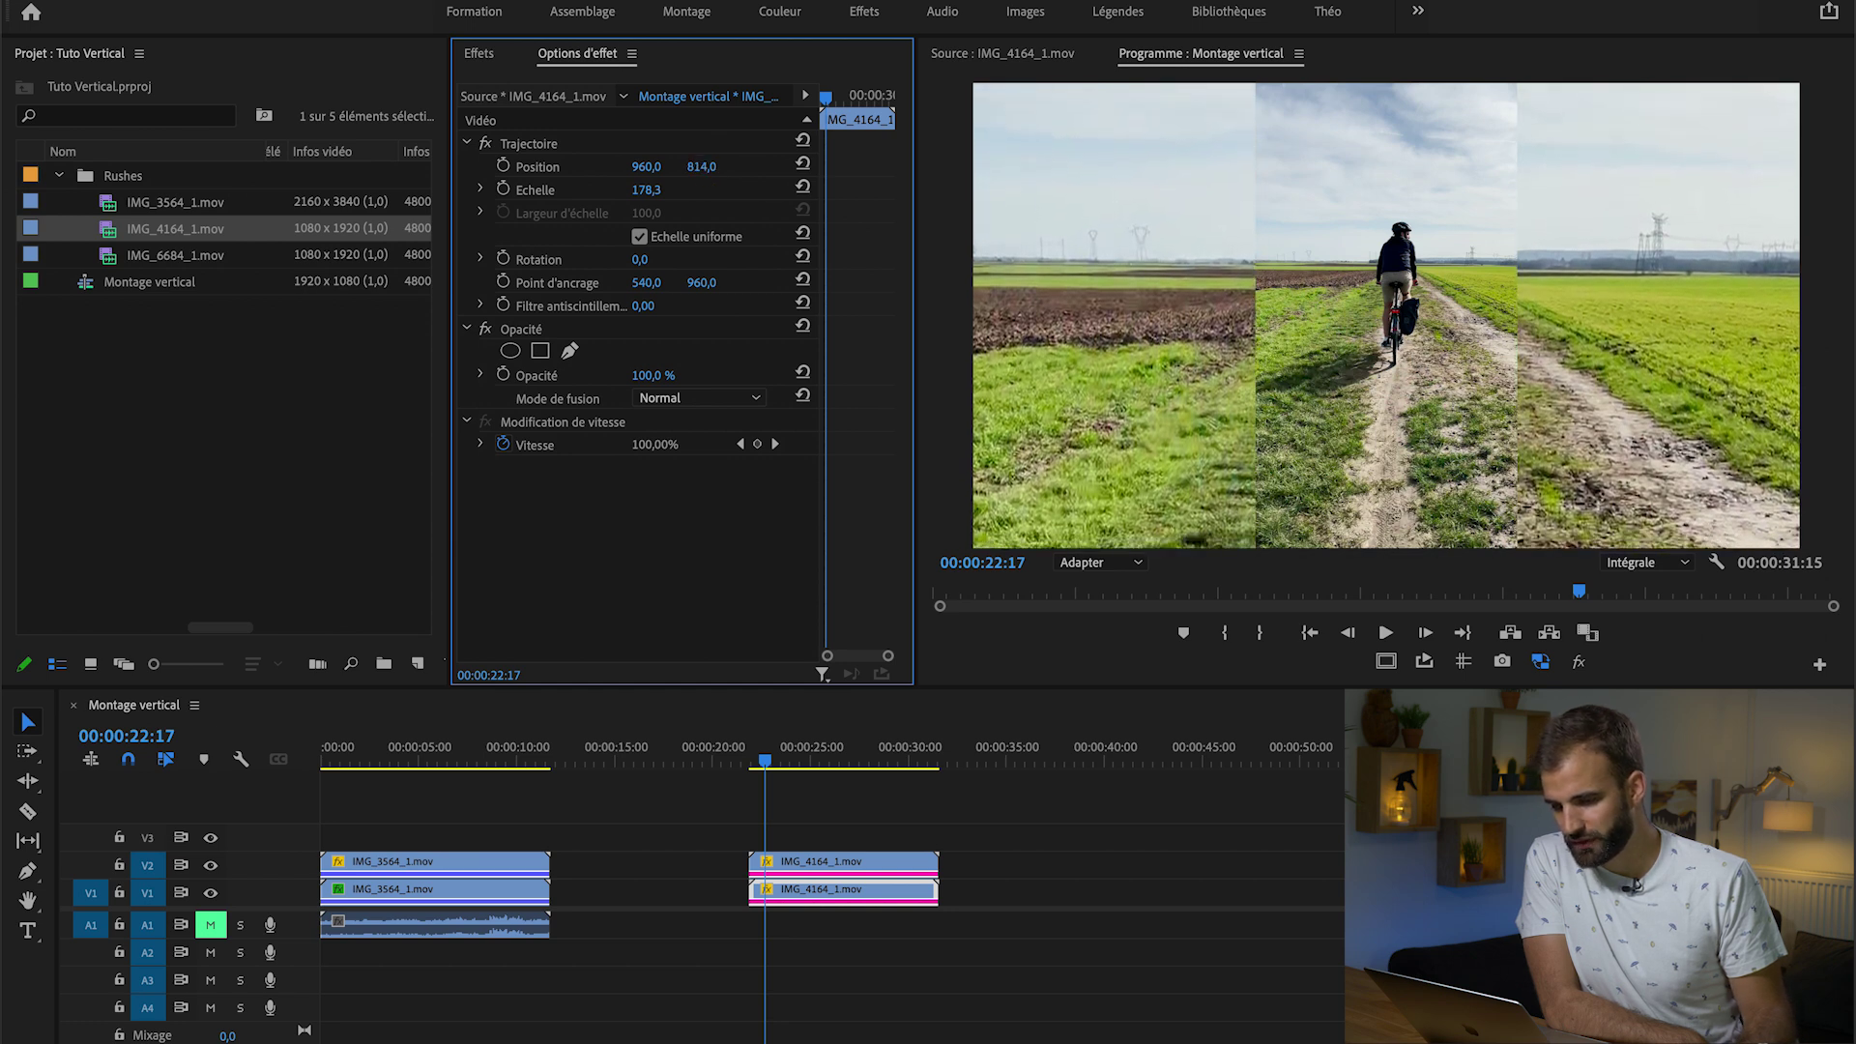
{"action": "left_click", "coordinate": [358, 894]}
{"action": "left_click", "coordinate": [543, 471]}
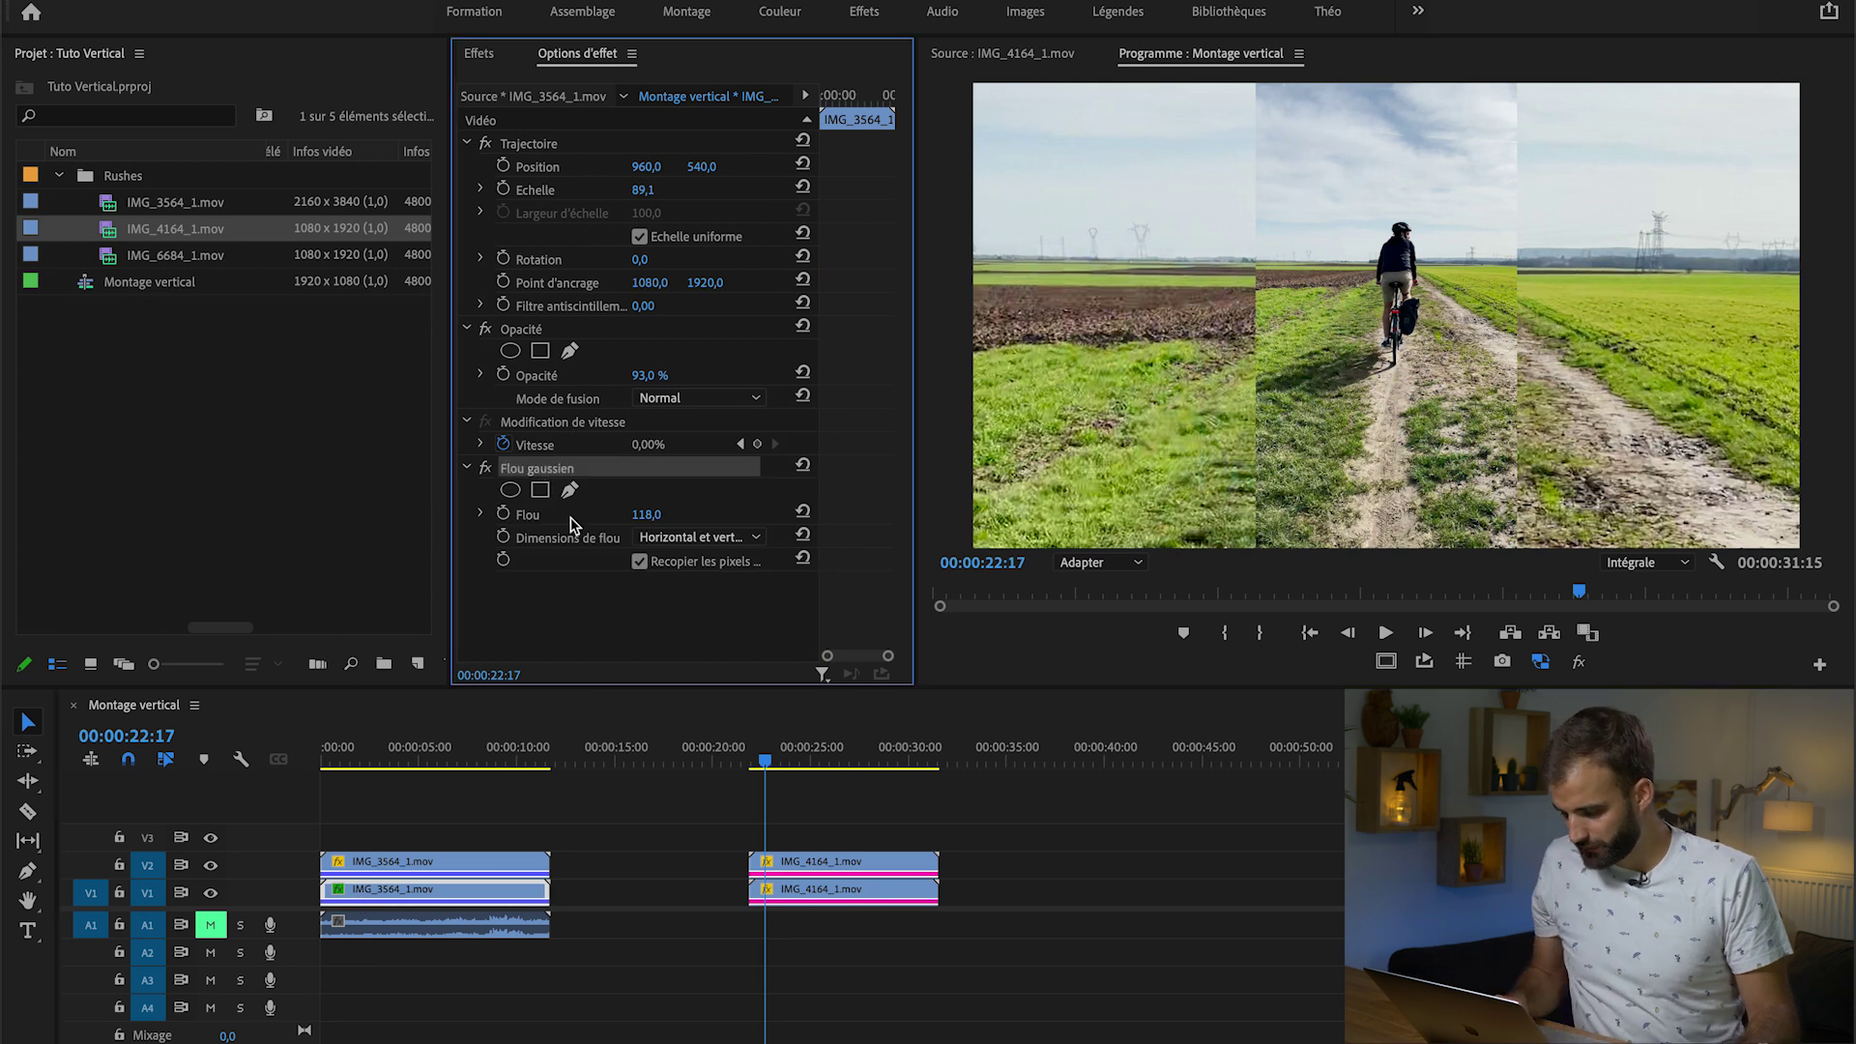
Paste the Gaussian blur onto the IMG_4164 background copy on V1, set it to 50, and move it to Y 848.
{"action": "left_click", "coordinate": [799, 894]}
{"action": "key", "text": "ctrl+v"}
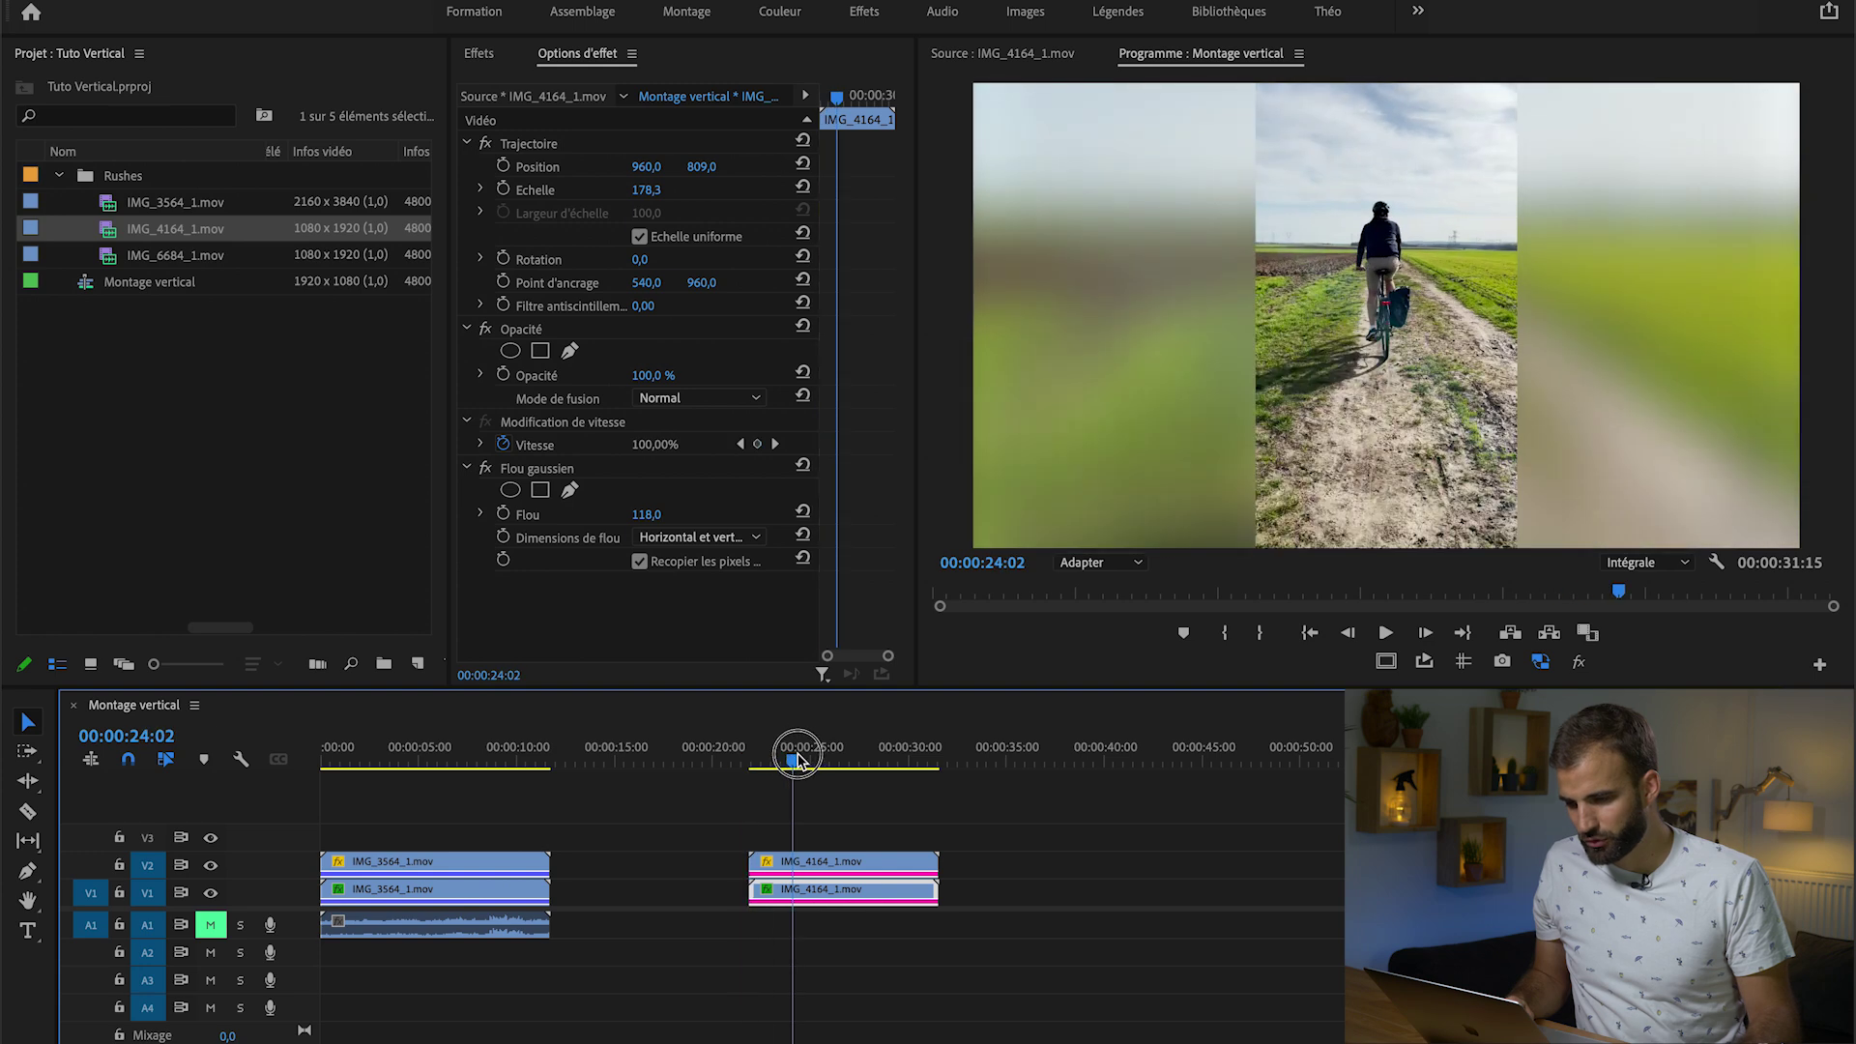
{"action": "left_click_drag", "start_coordinate": [763, 744], "coordinate": [781, 750]}
{"action": "left_click_drag", "start_coordinate": [646, 515], "coordinate": [619, 514]}
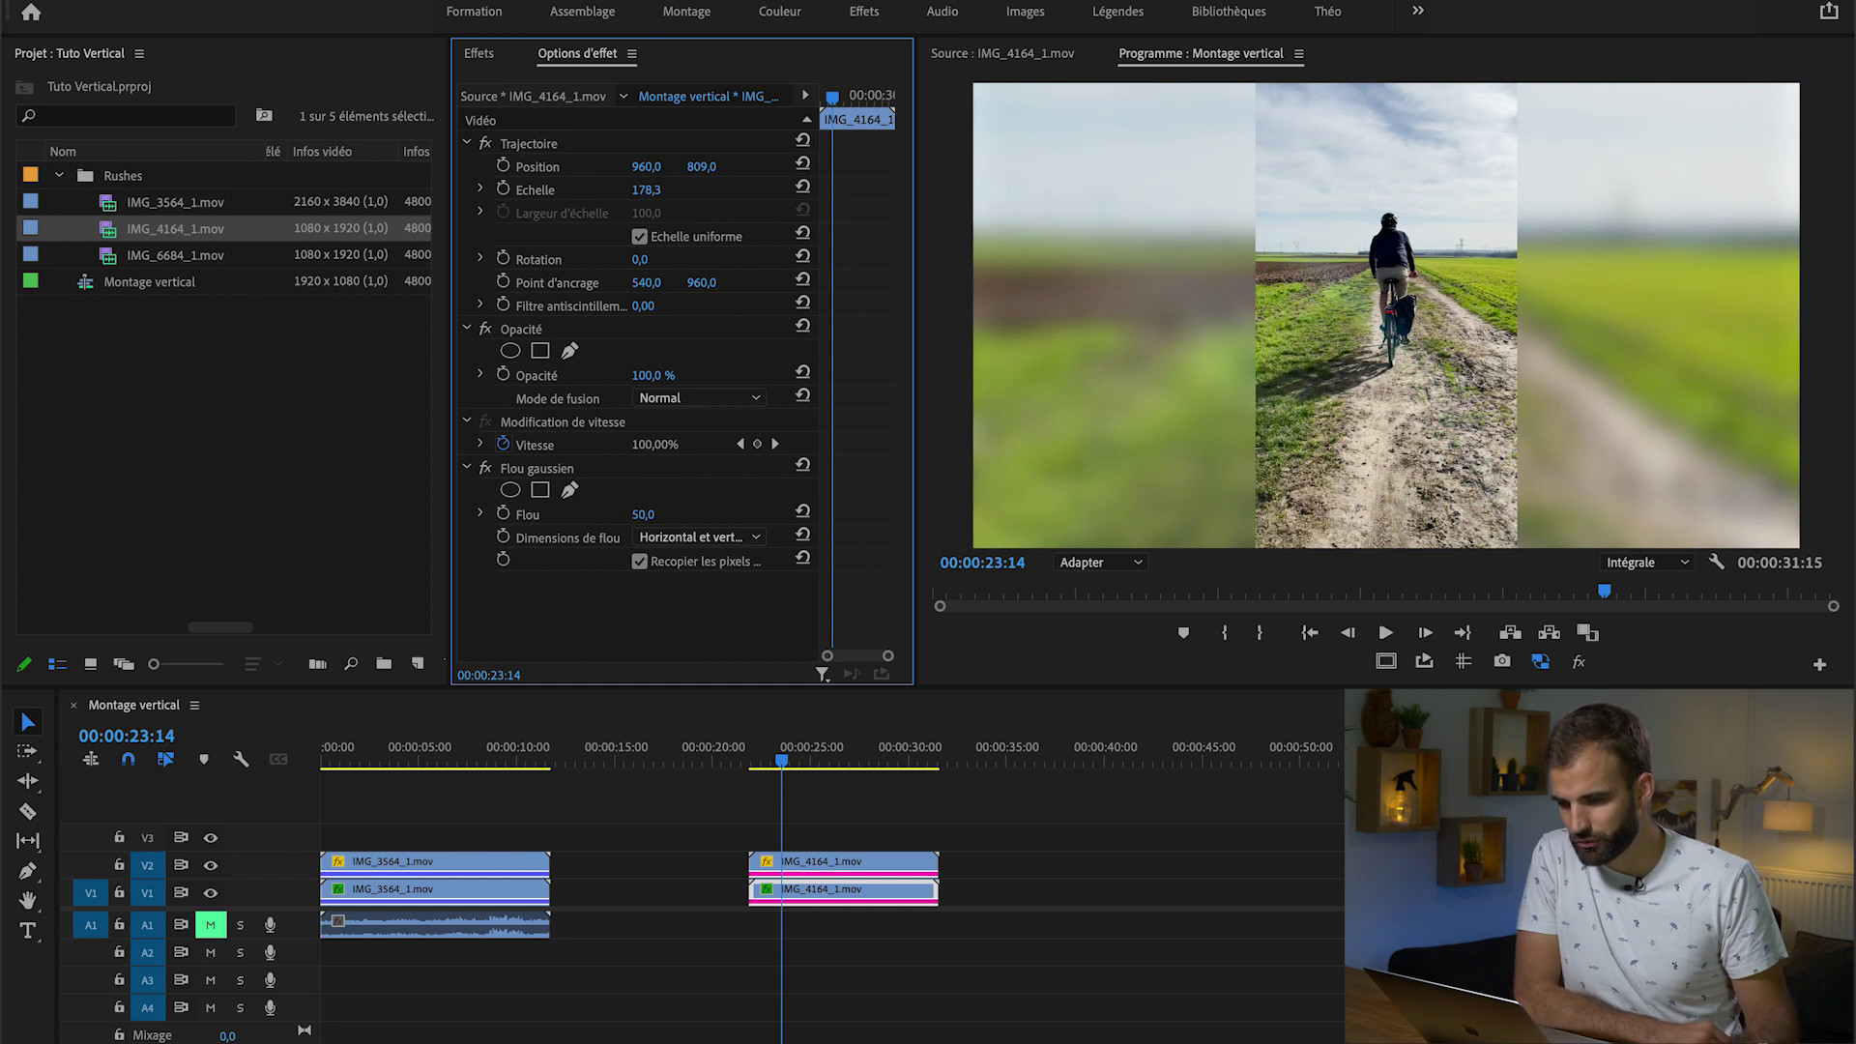
{"action": "left_click_drag", "start_coordinate": [643, 514], "coordinate": [792, 420]}
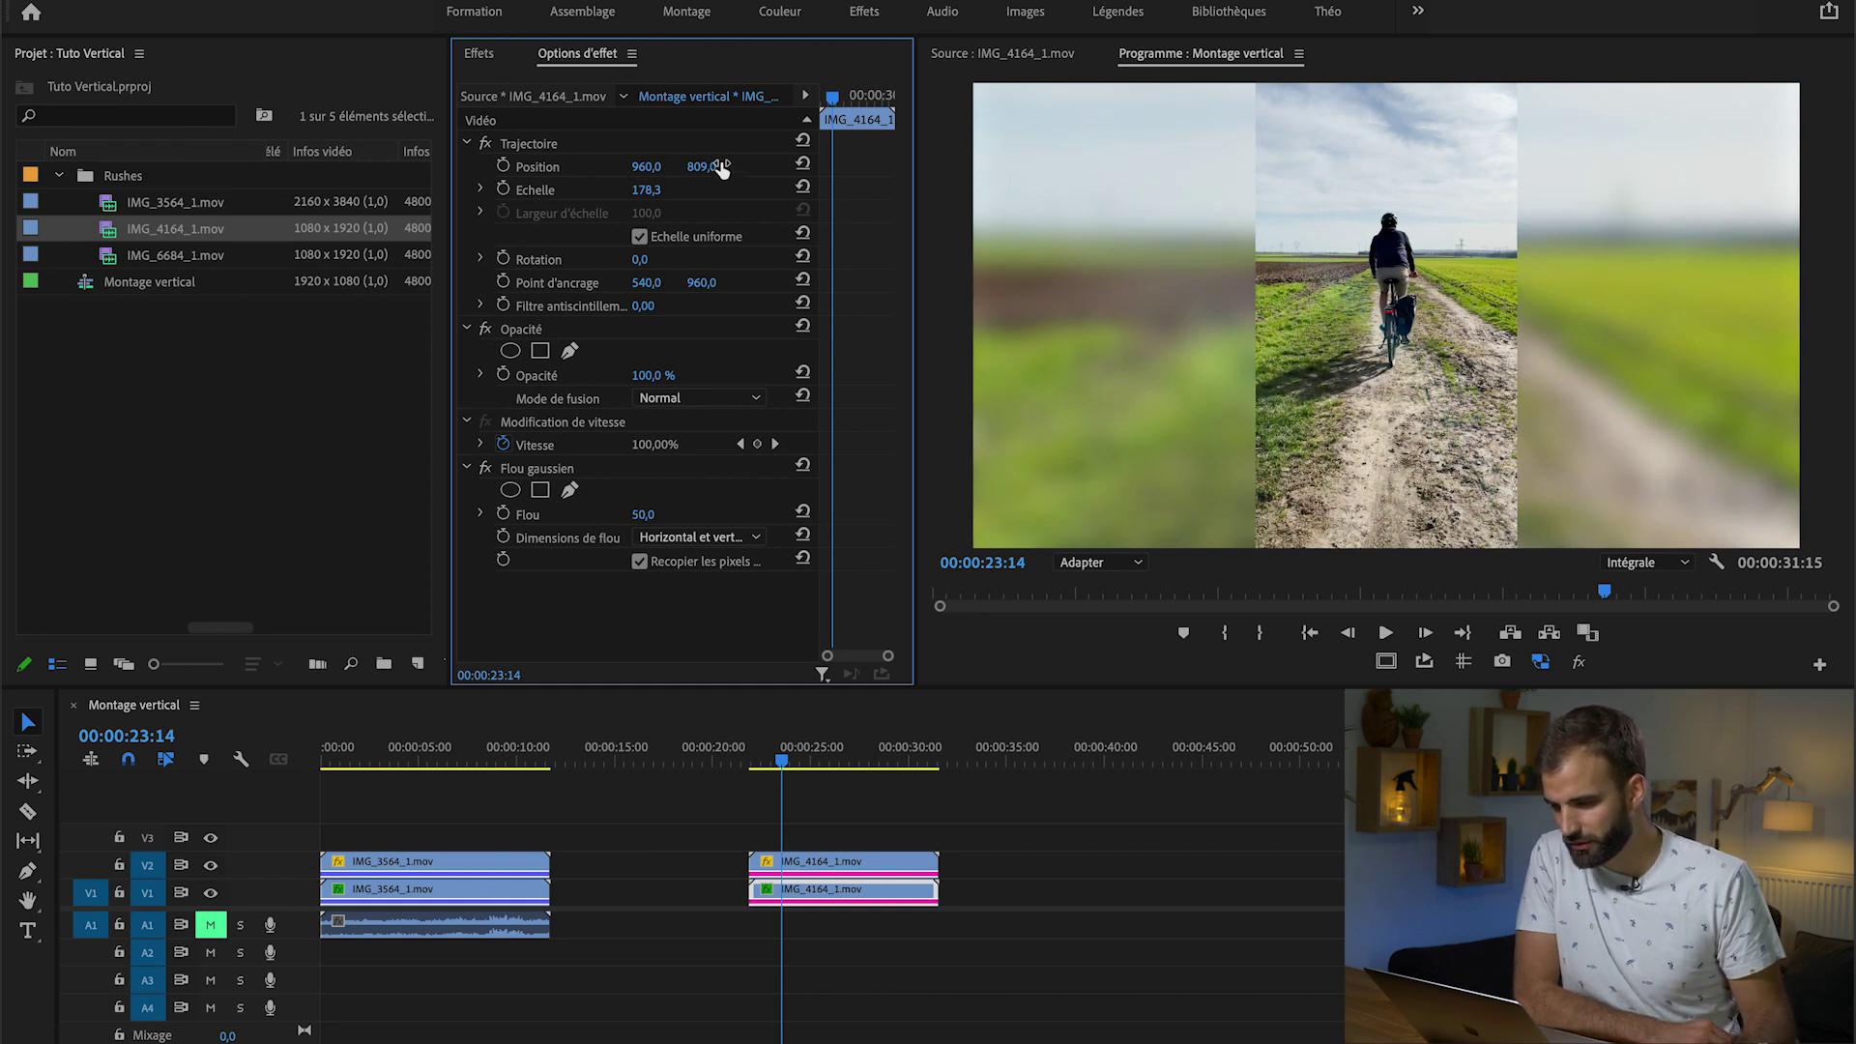
{"action": "left_click_drag", "start_coordinate": [720, 168], "coordinate": [761, 168]}
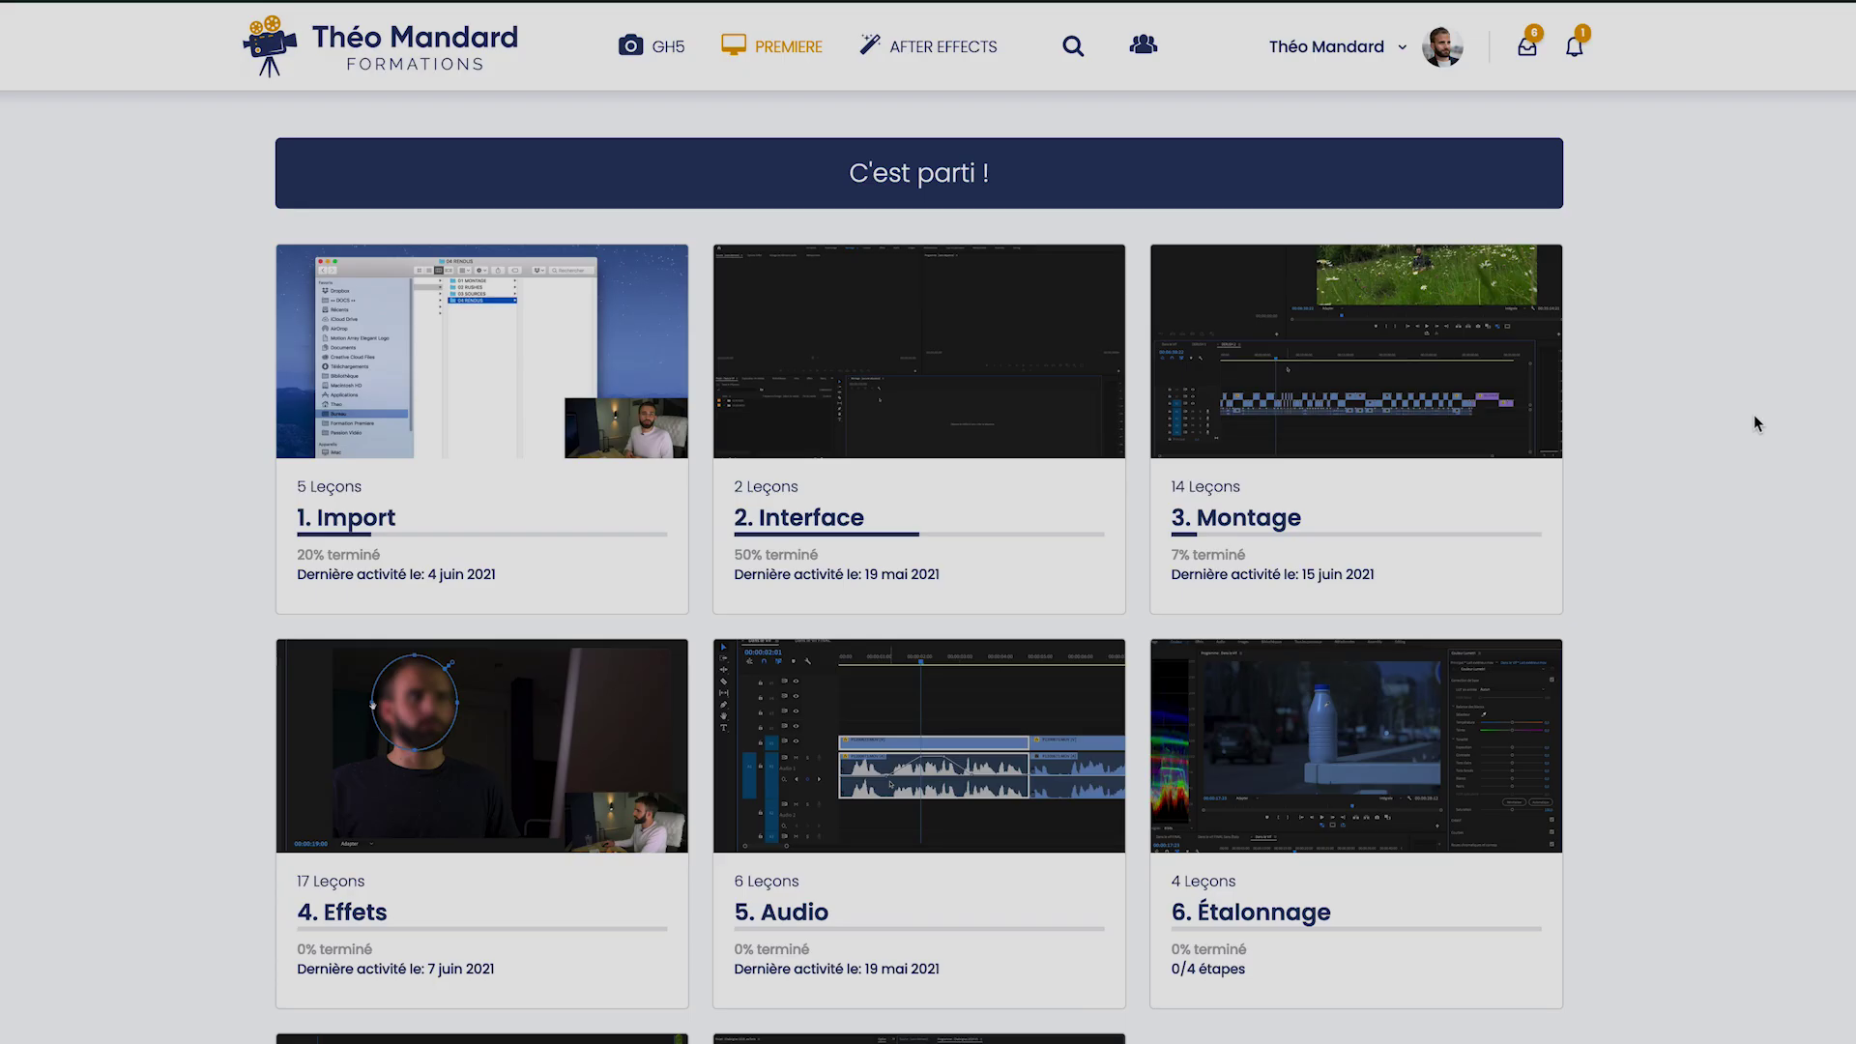
Scroll the Premiere course dashboard past the module cards down to the Ressources section.
{"action": "scroll", "coordinate": [1755, 417], "scroll_direction": "down", "scroll_amount": 3}
{"action": "scroll", "coordinate": [1755, 416], "scroll_direction": "down", "scroll_amount": 2}
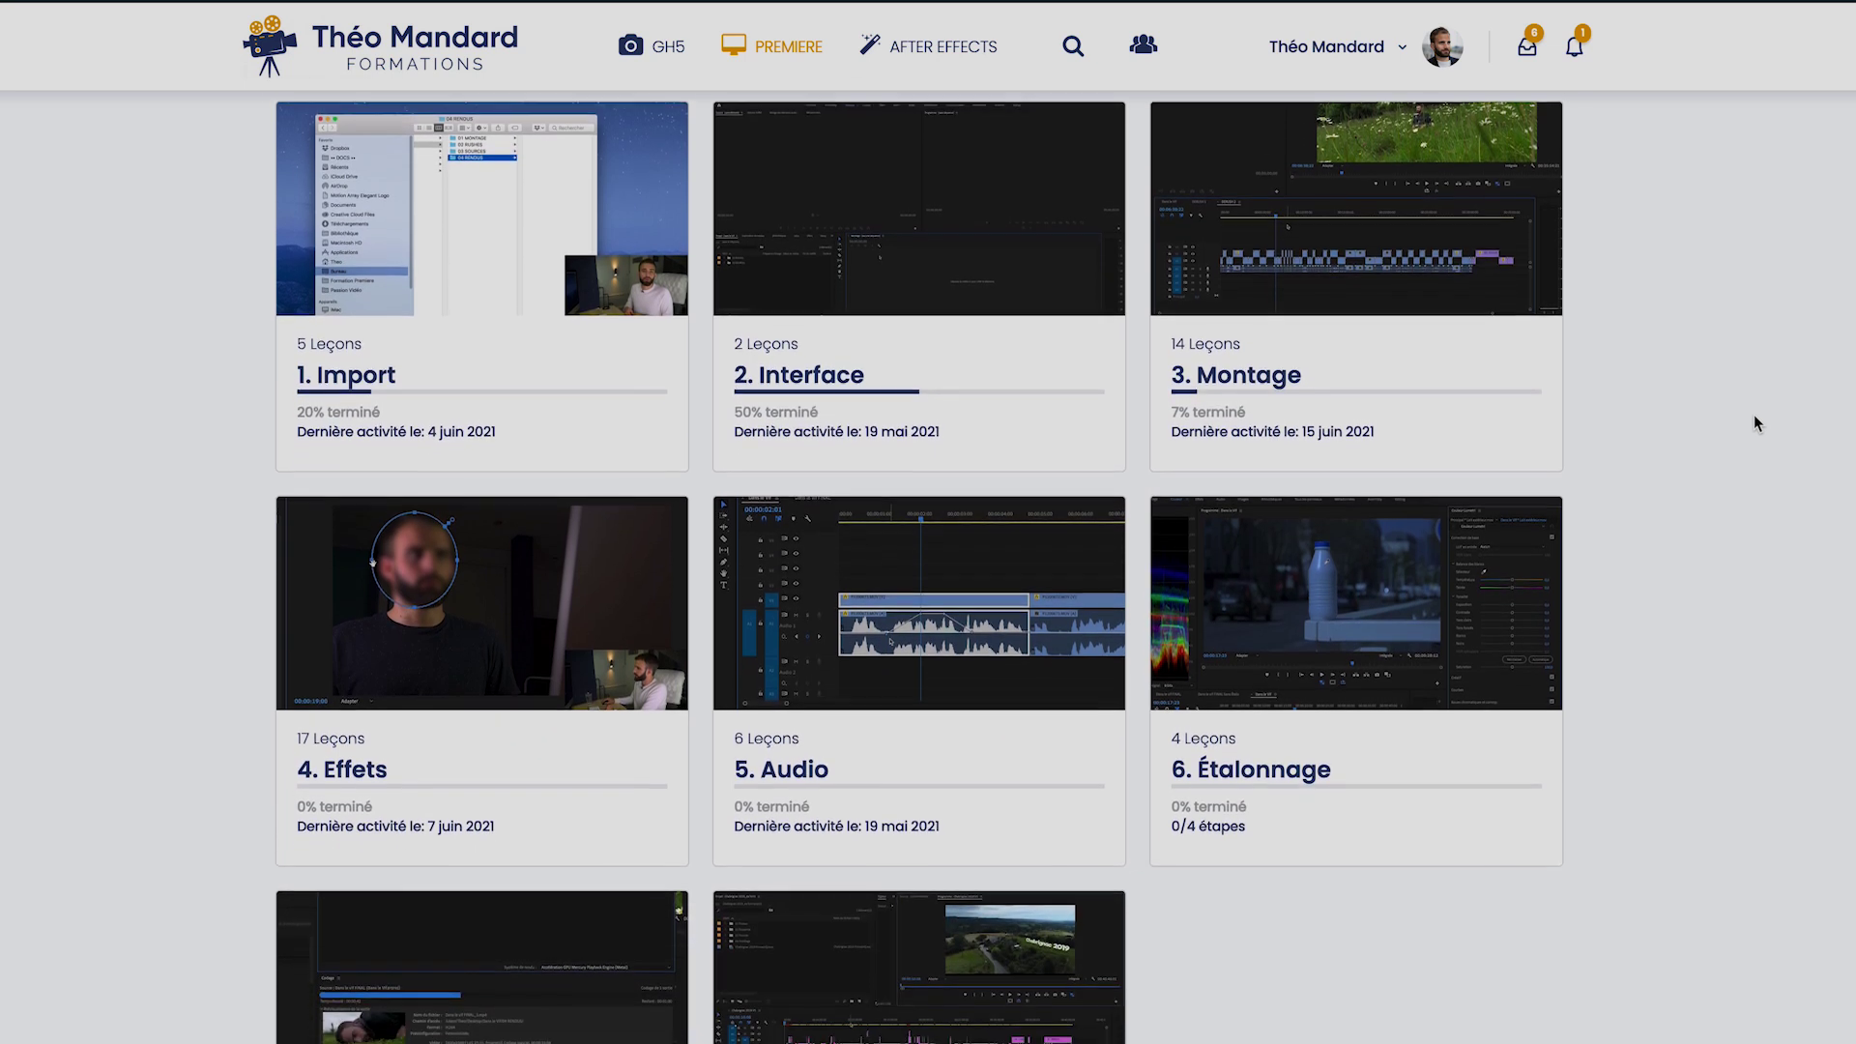
{"action": "scroll", "coordinate": [1755, 417], "scroll_direction": "down", "scroll_amount": 1}
{"action": "scroll", "coordinate": [1755, 418], "scroll_direction": "down", "scroll_amount": 2}
{"action": "scroll", "coordinate": [1755, 419], "scroll_direction": "down", "scroll_amount": 1}
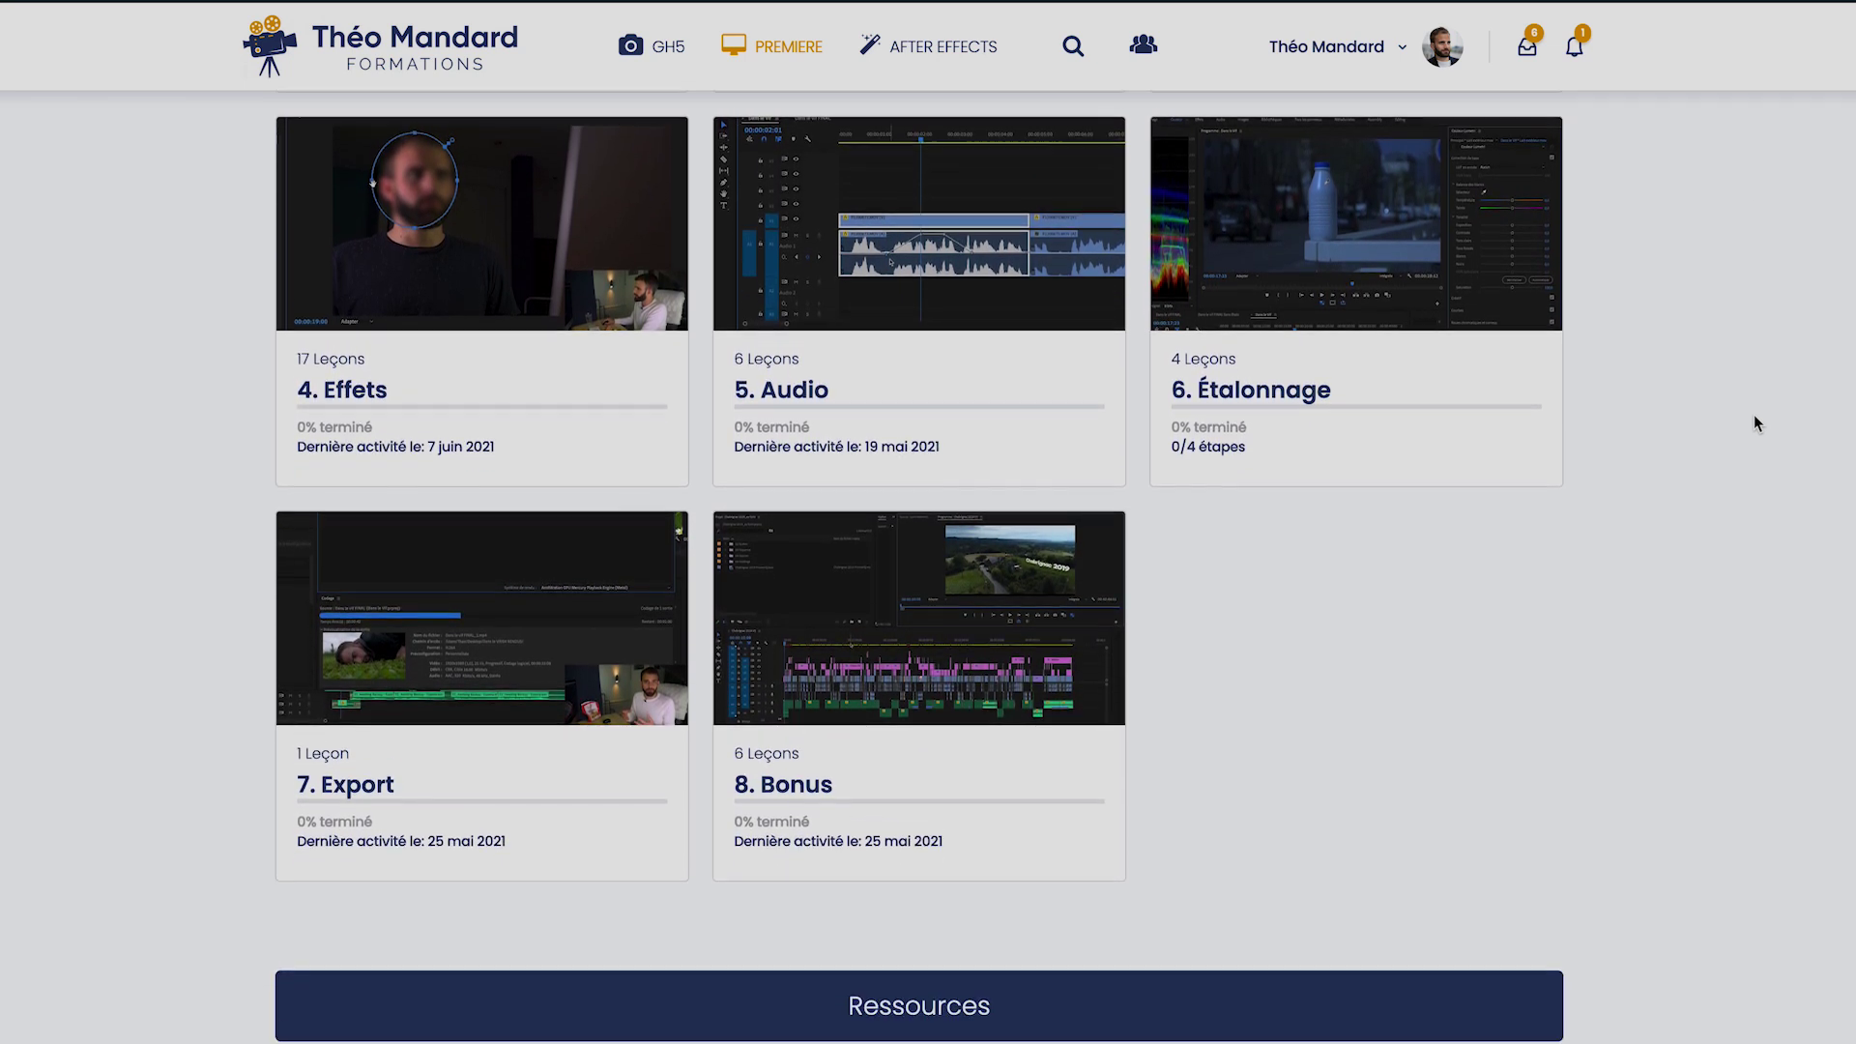
{"action": "scroll", "coordinate": [1757, 422], "scroll_direction": "down", "scroll_amount": 2}
{"action": "scroll", "coordinate": [1756, 423], "scroll_direction": "down", "scroll_amount": 1}
{"action": "scroll", "coordinate": [1757, 422], "scroll_direction": "down", "scroll_amount": 1}
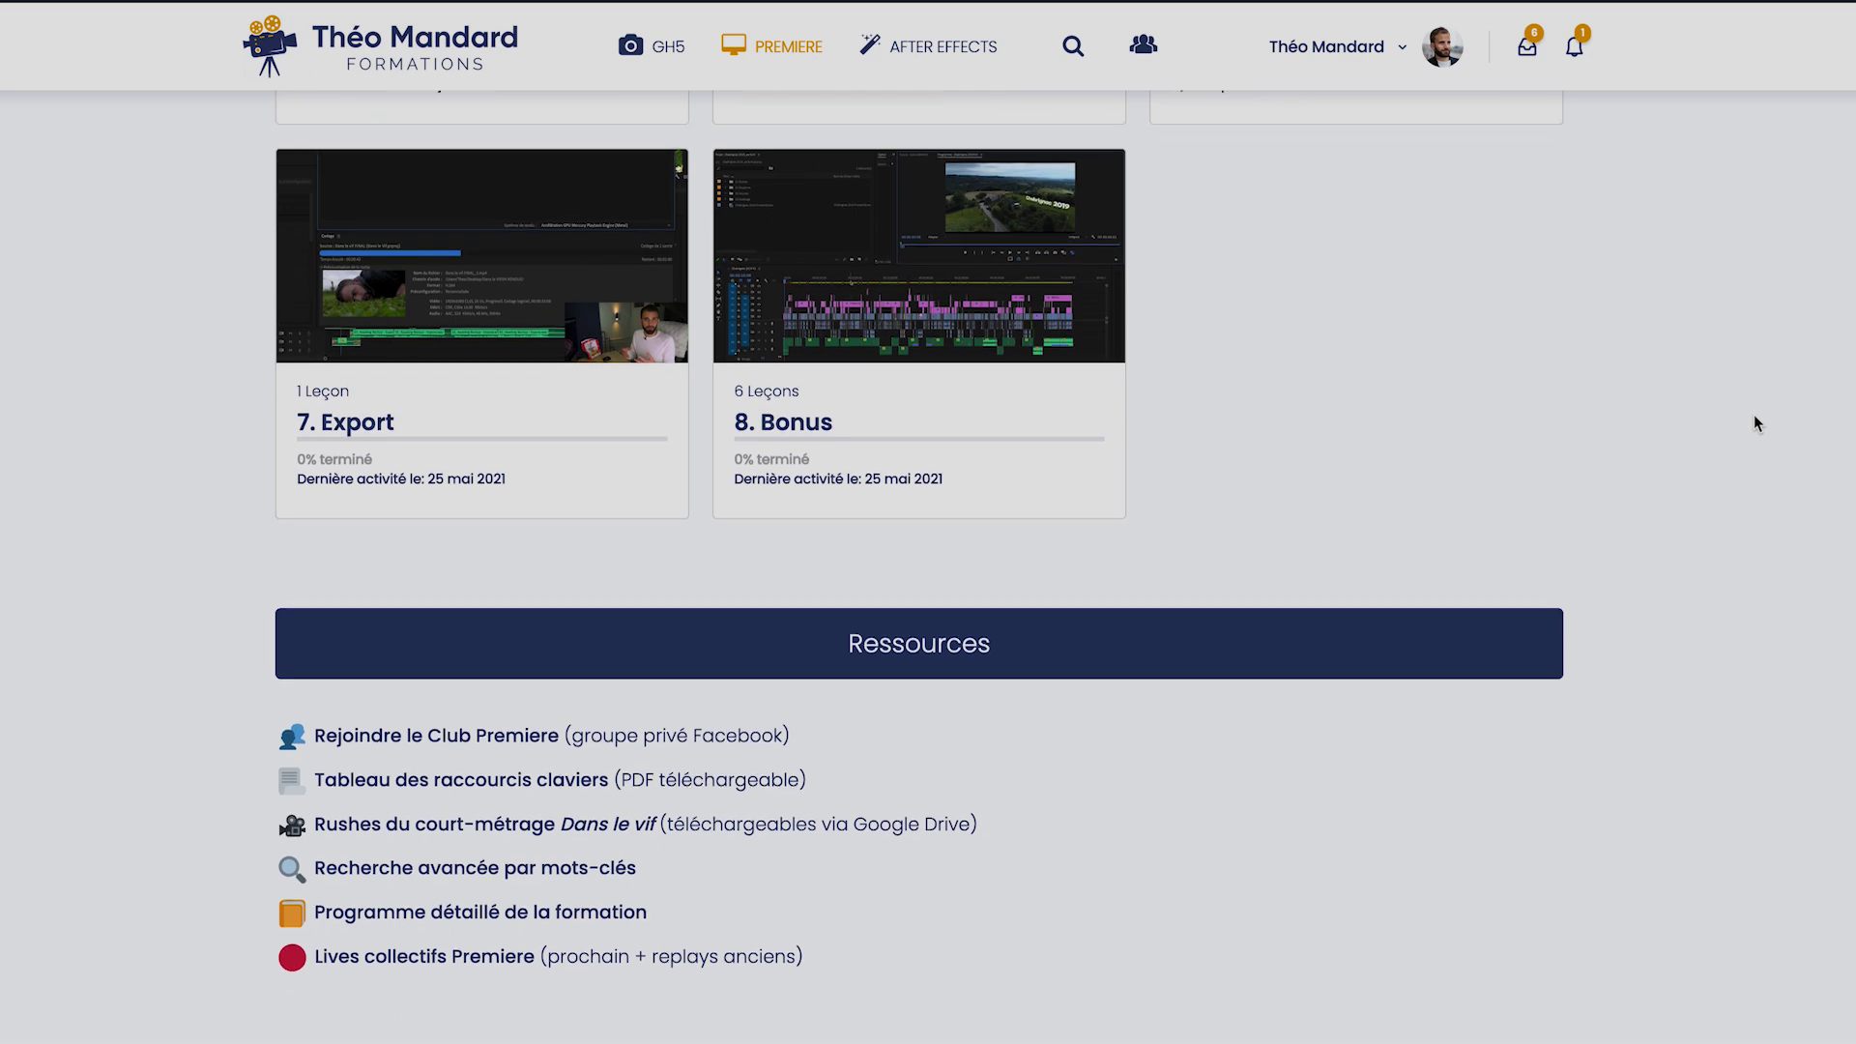
{"action": "scroll", "coordinate": [1756, 423], "scroll_direction": "down", "scroll_amount": 1}
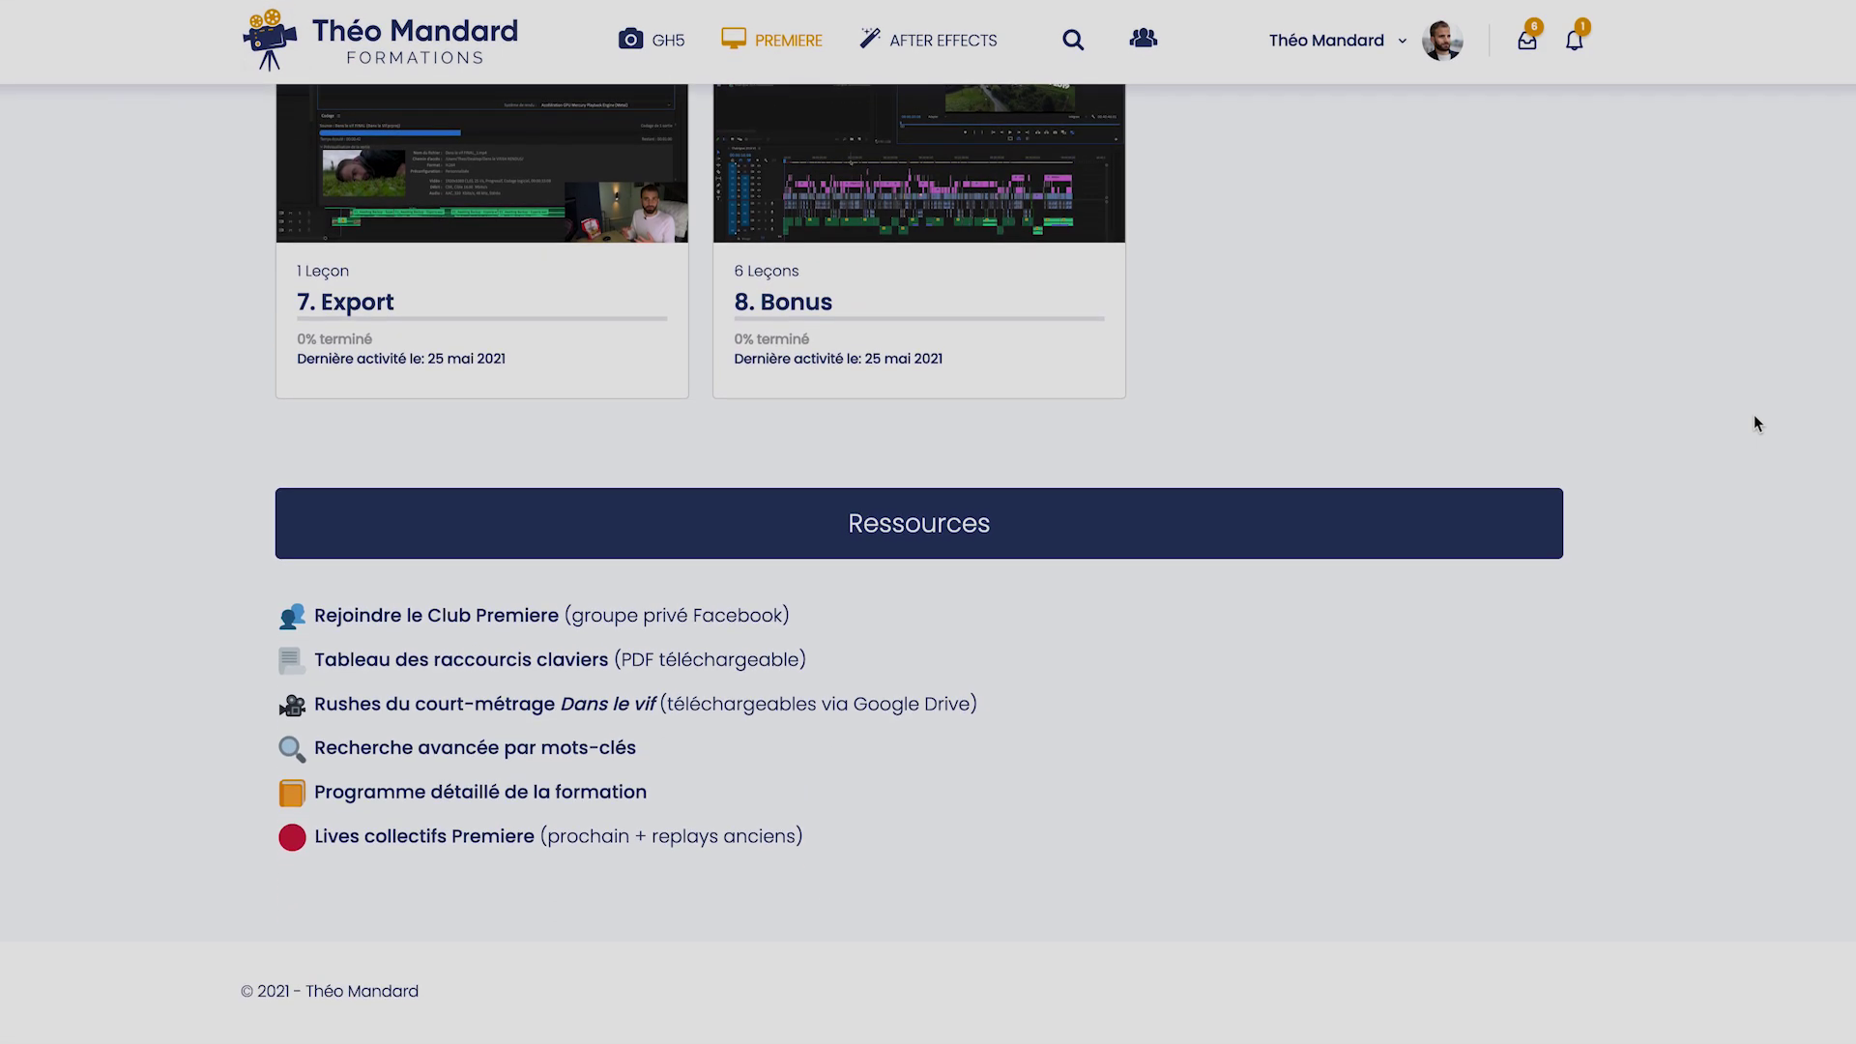
{"action": "scroll", "coordinate": [1810, 985], "scroll_direction": "down", "scroll_amount": 3}
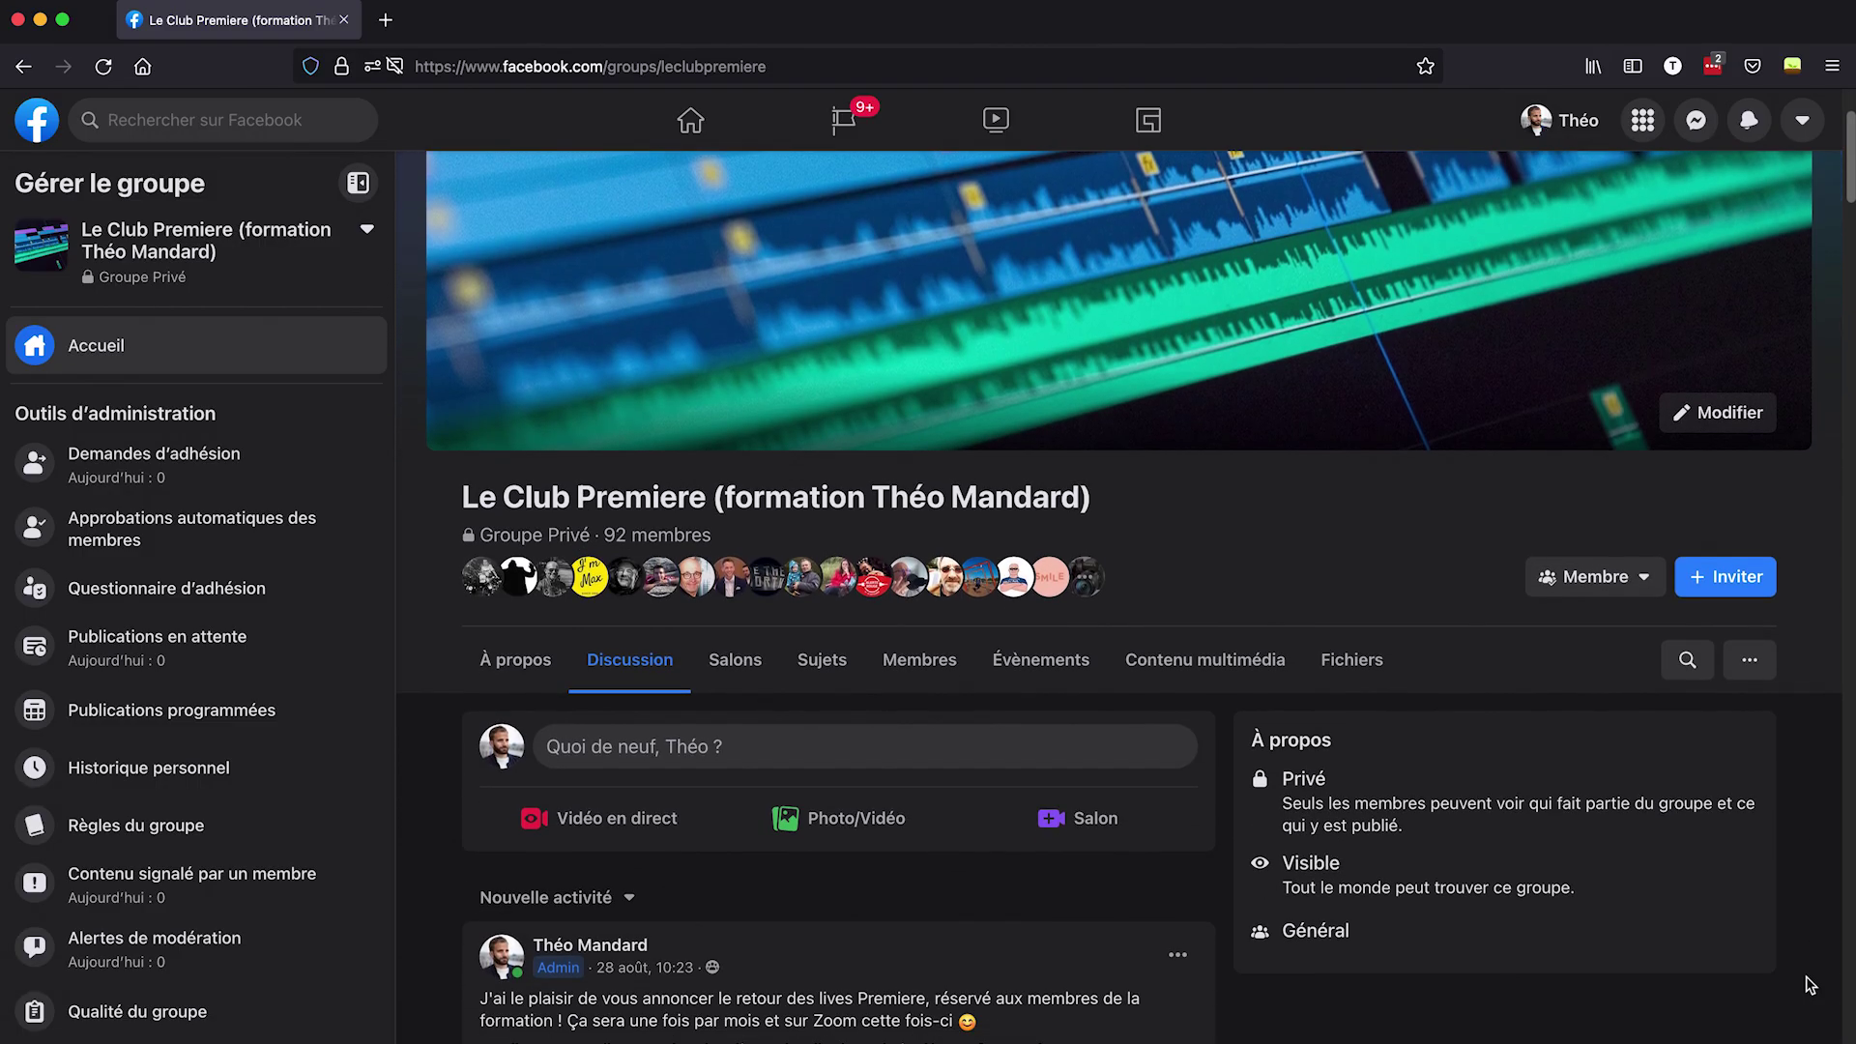